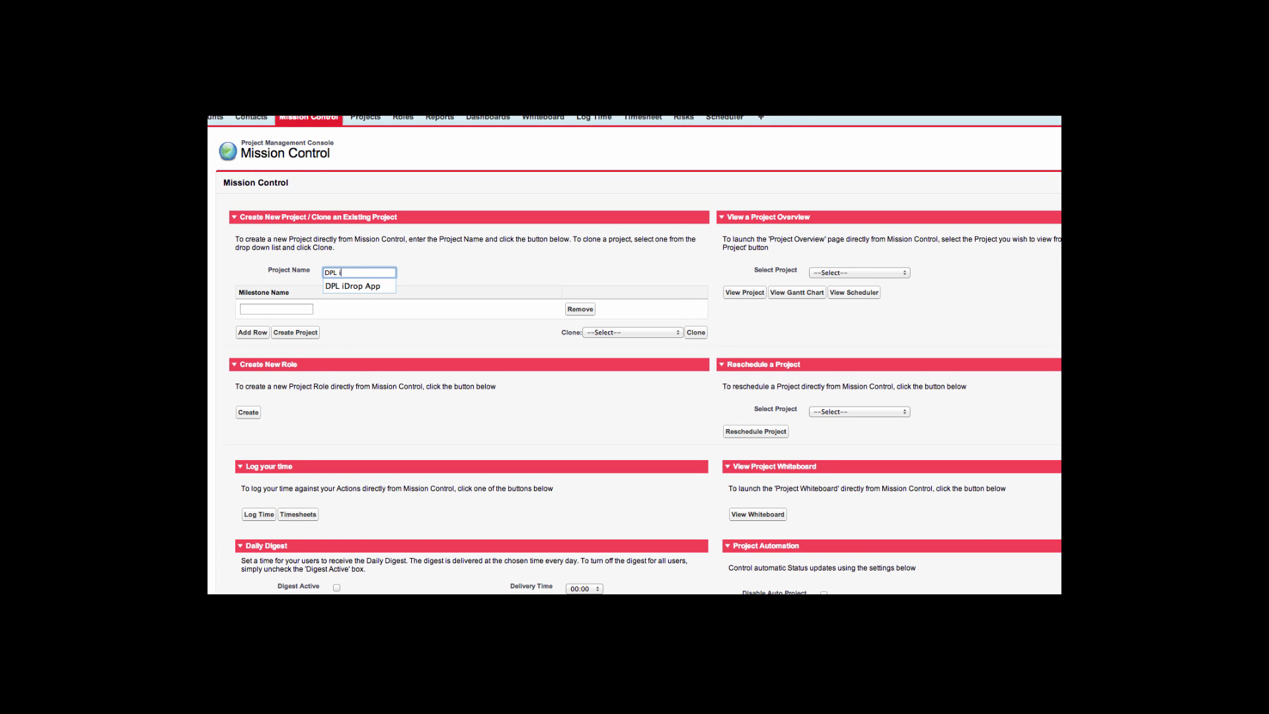
Complete the project name 'DPL iDrop App' and enter milestones Design, Build, Test and Deploy
text(rop App)
click(292, 309)
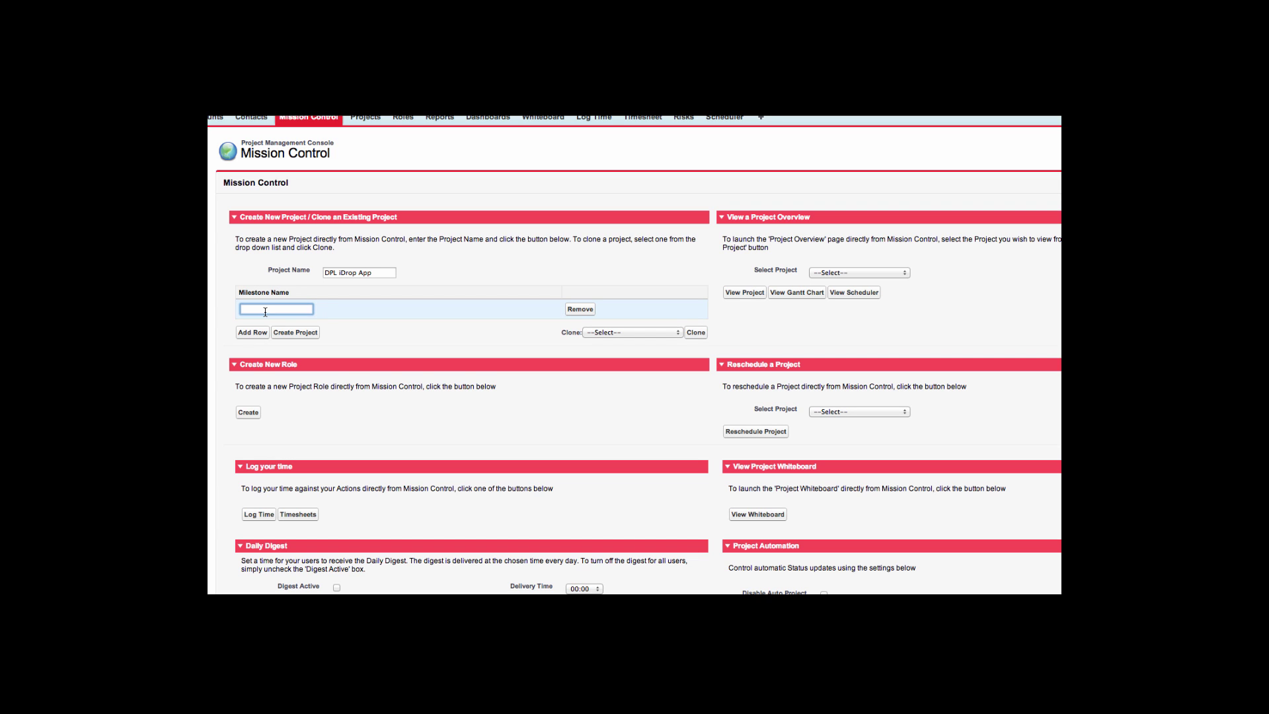
text(Design)
click(262, 323)
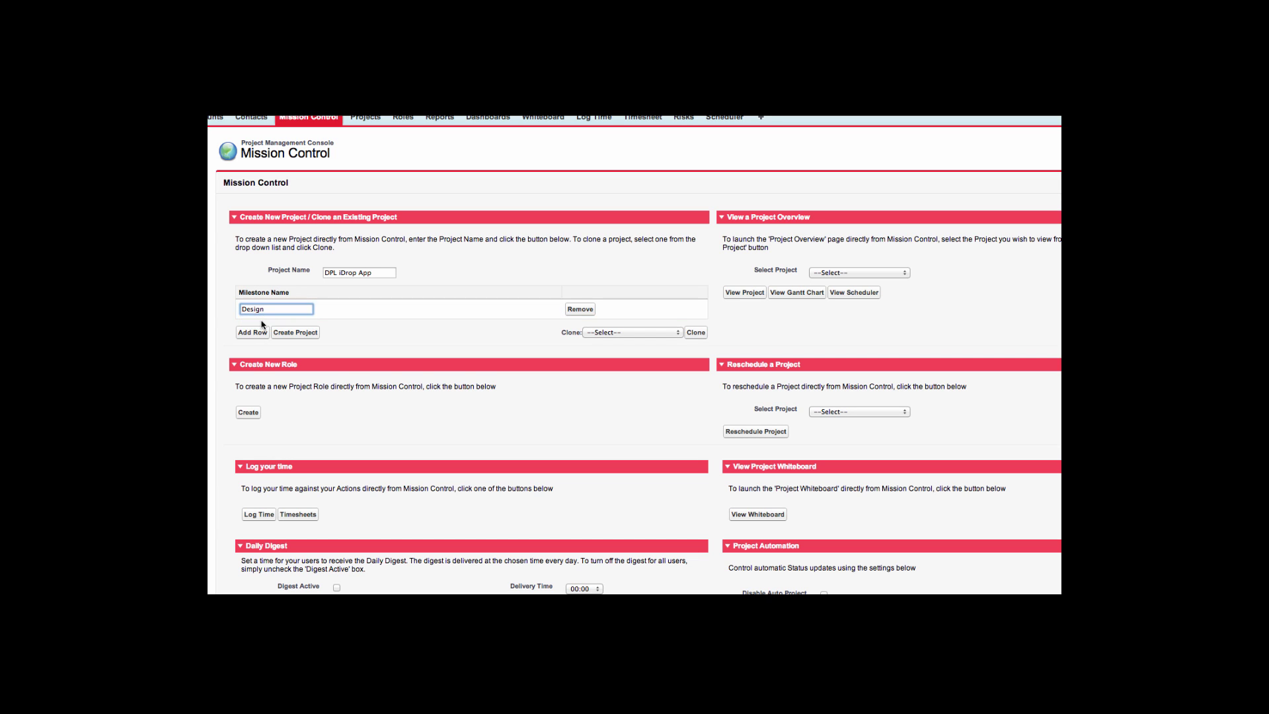
click(263, 331)
click(302, 328)
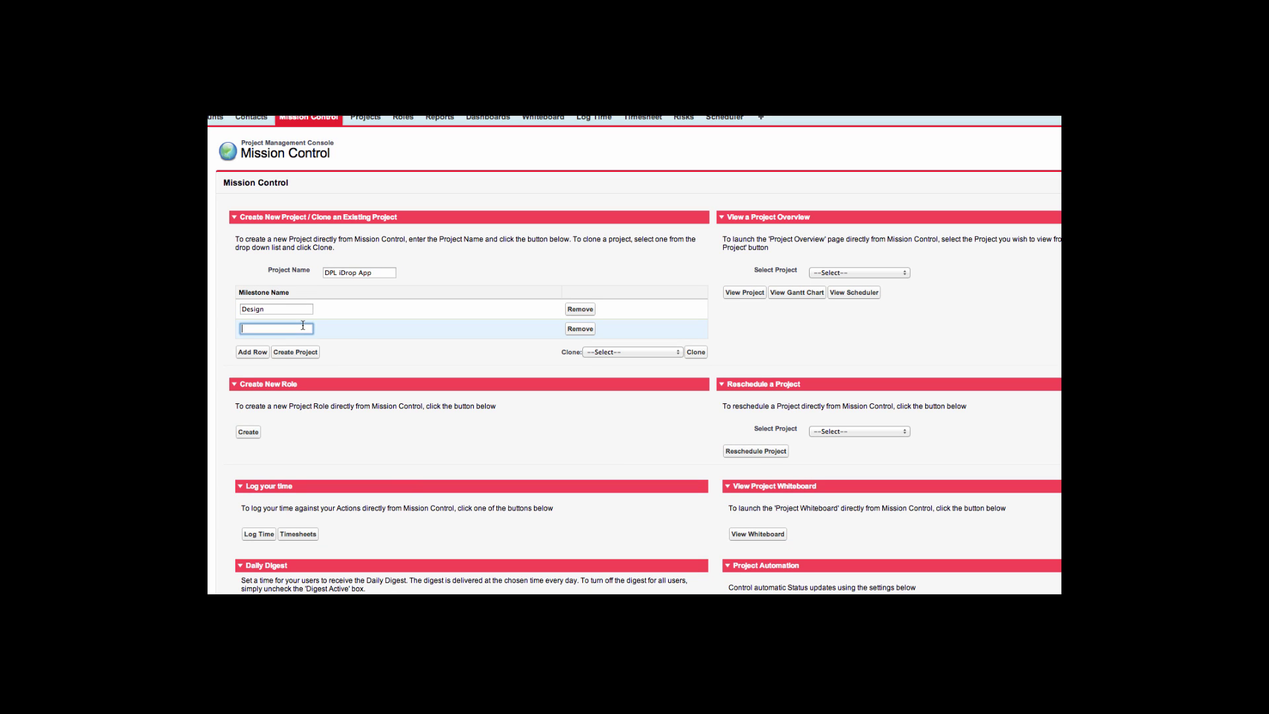
text(Build)
click(253, 352)
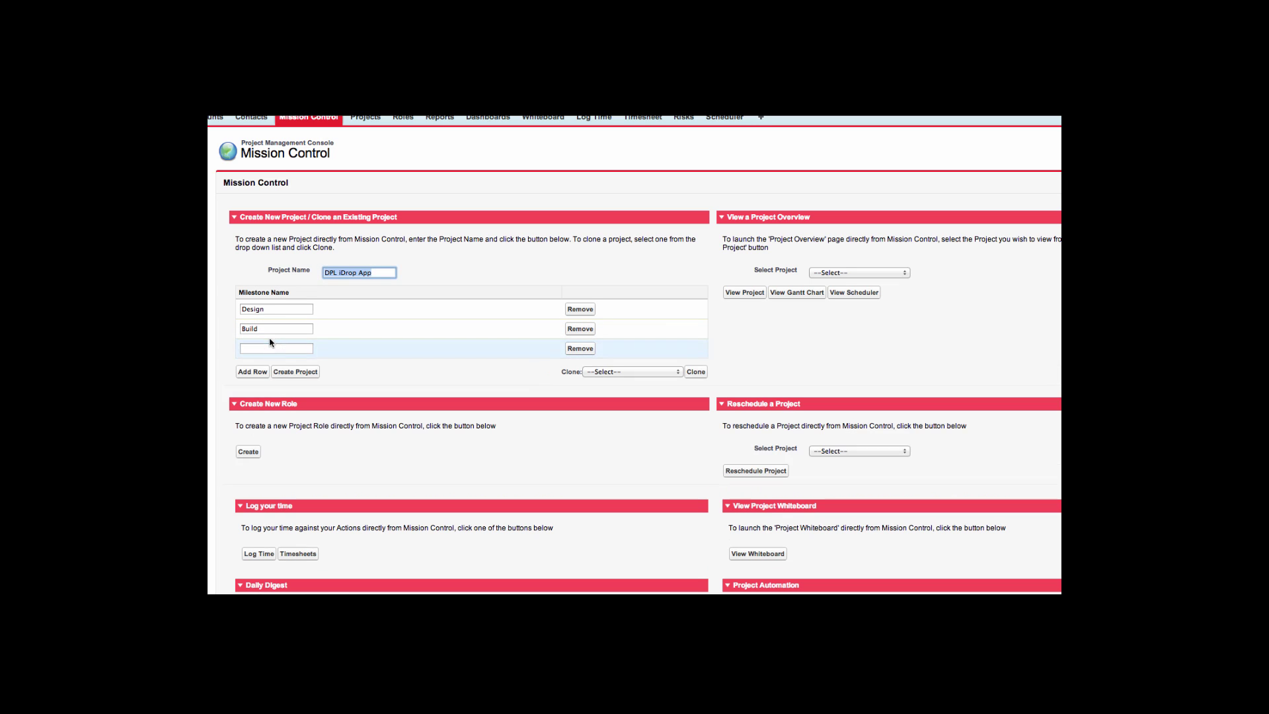
click(266, 349)
text(Test)
click(252, 372)
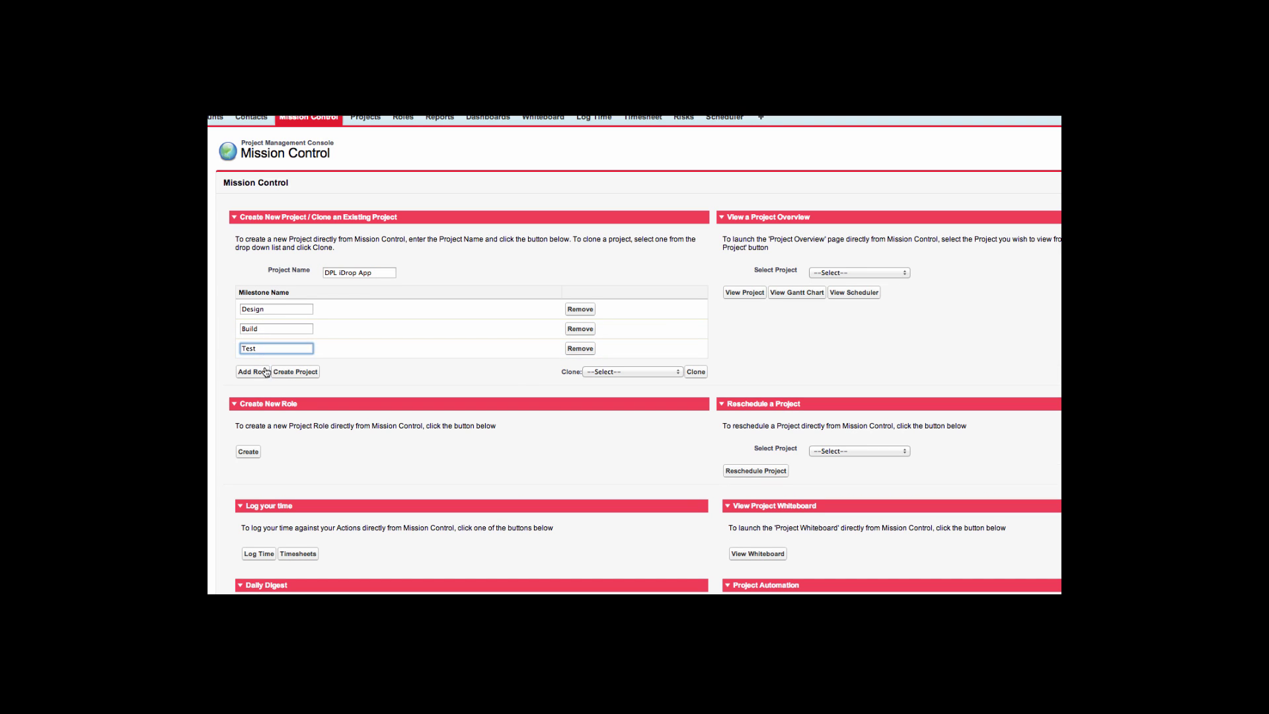
click(263, 366)
text(Deploy)
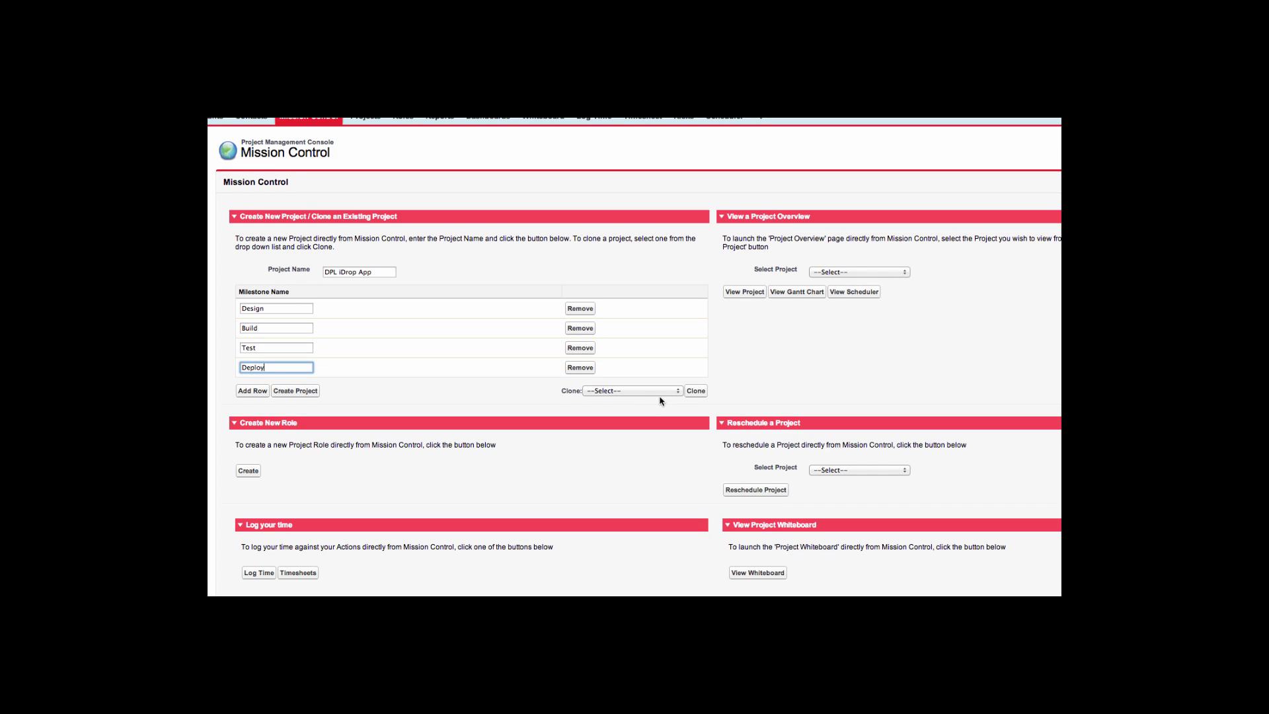
Leave the clone source at --Select--, clearing the briefly chosen DPL iDrop App
click(638, 392)
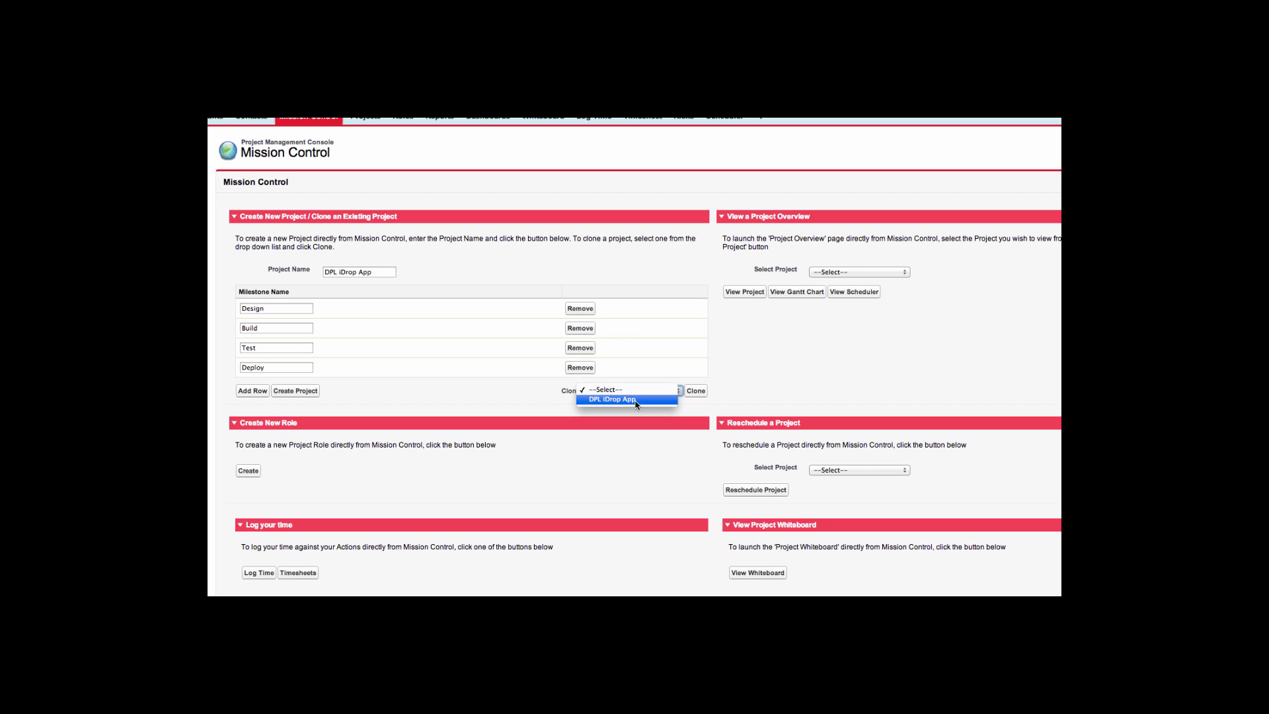
click(637, 401)
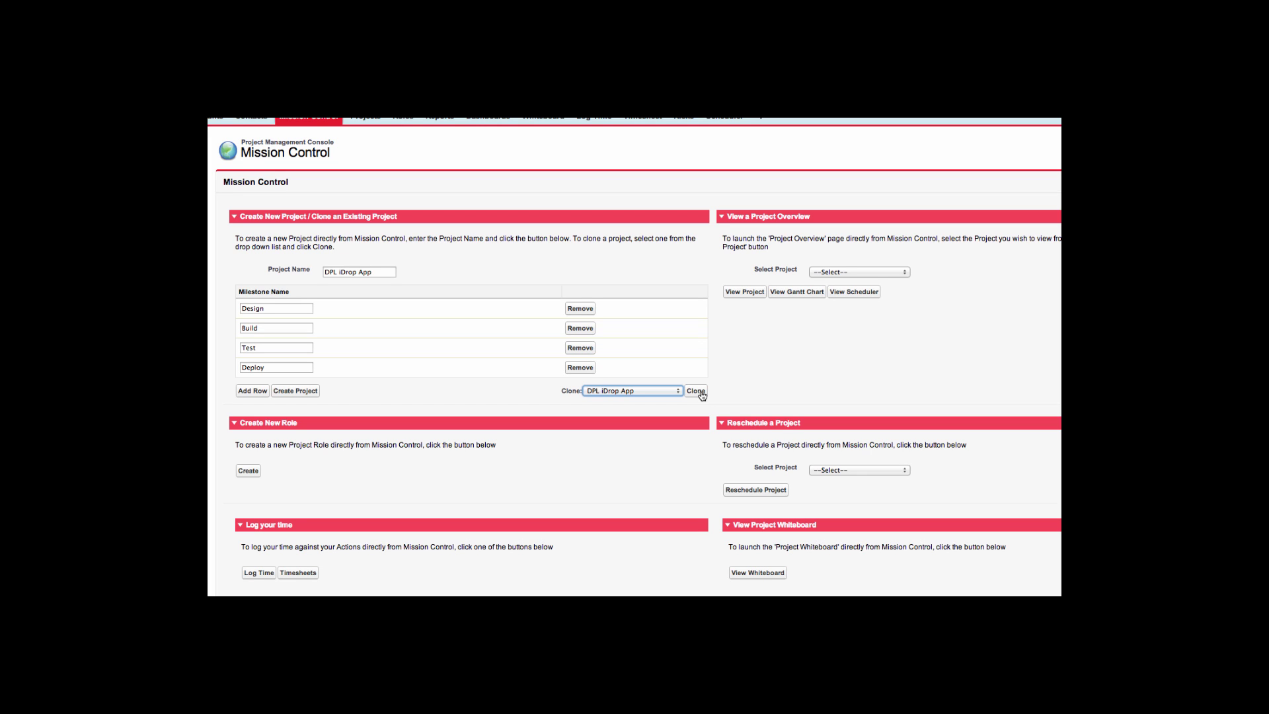
click(652, 391)
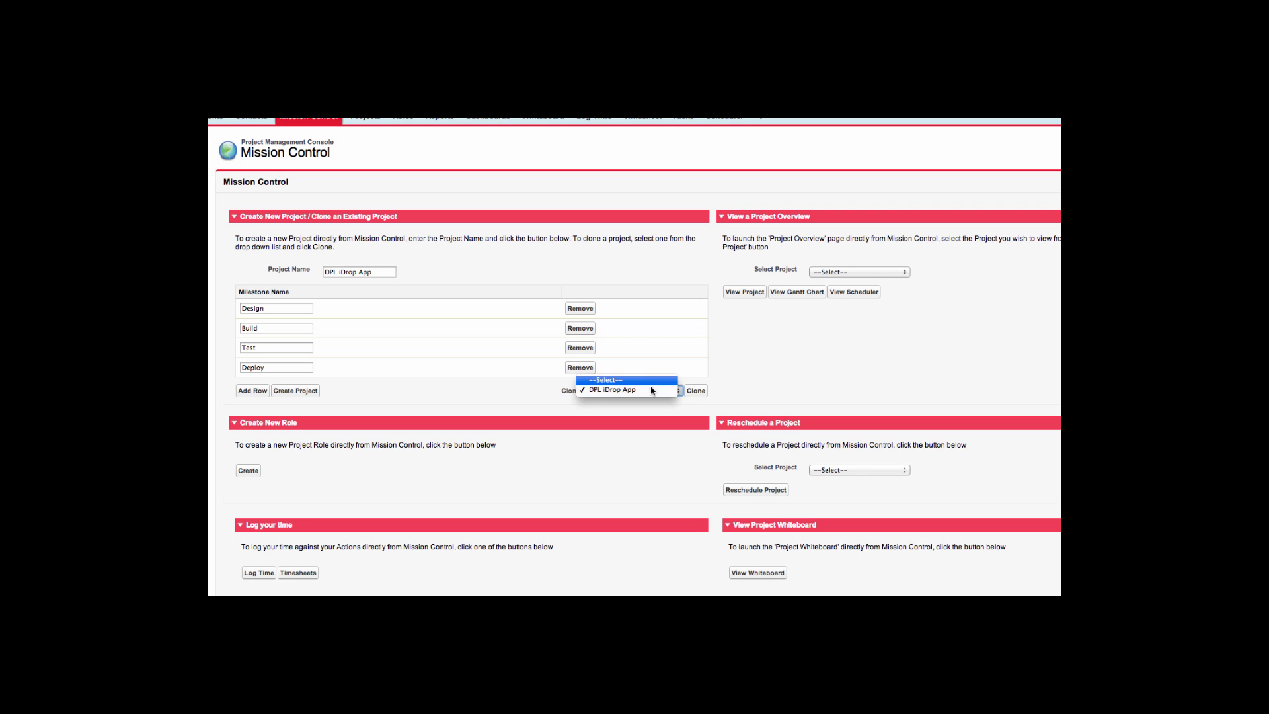
click(644, 383)
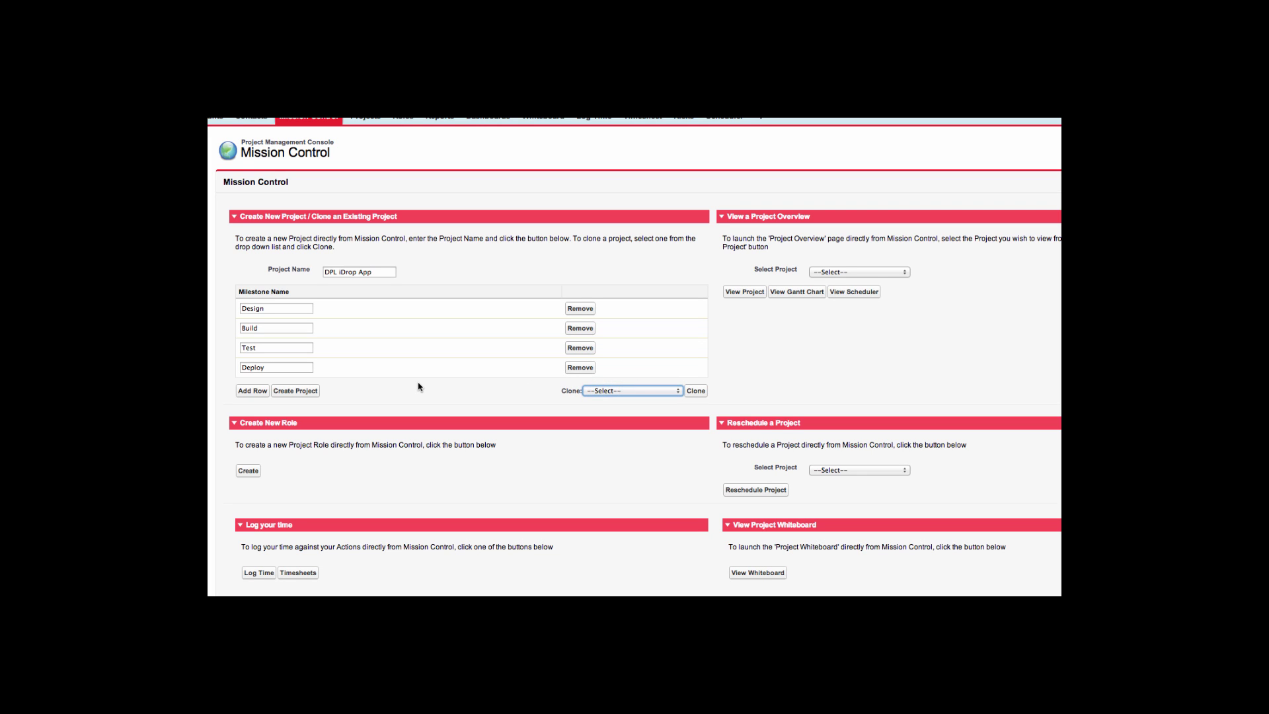
Create the project with its milestones and set its colour to Orange
click(306, 392)
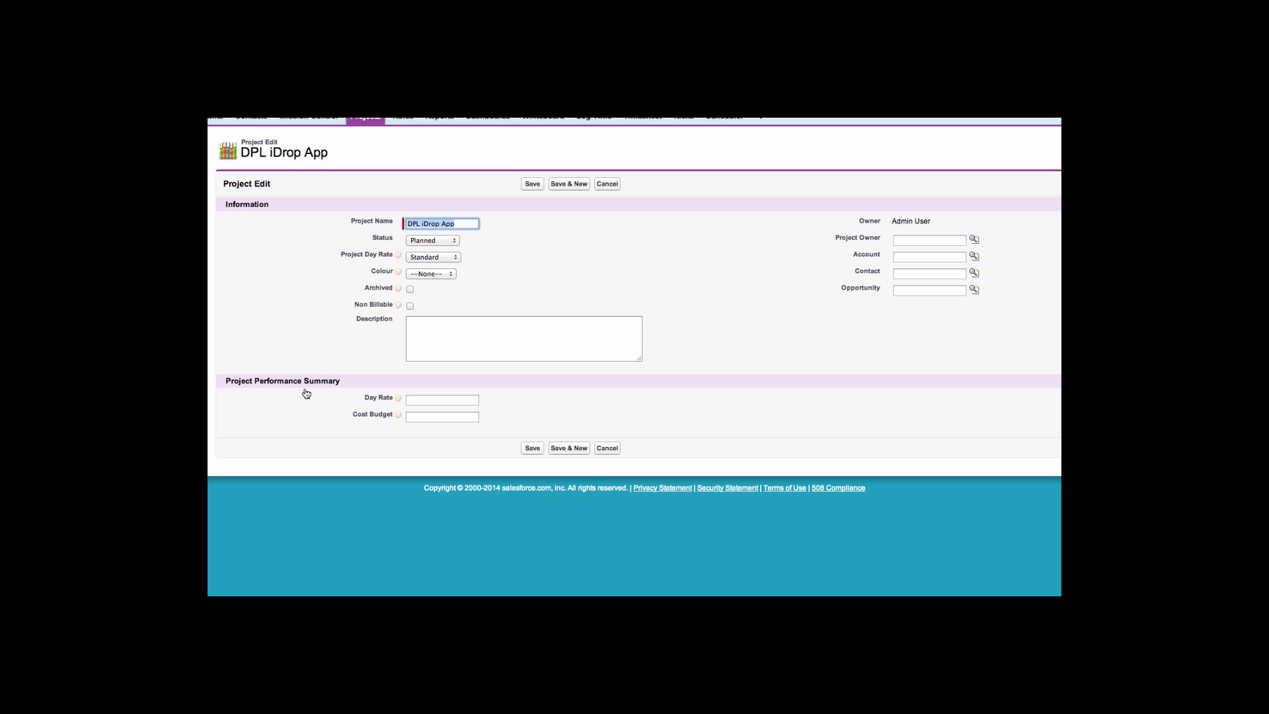
click(431, 274)
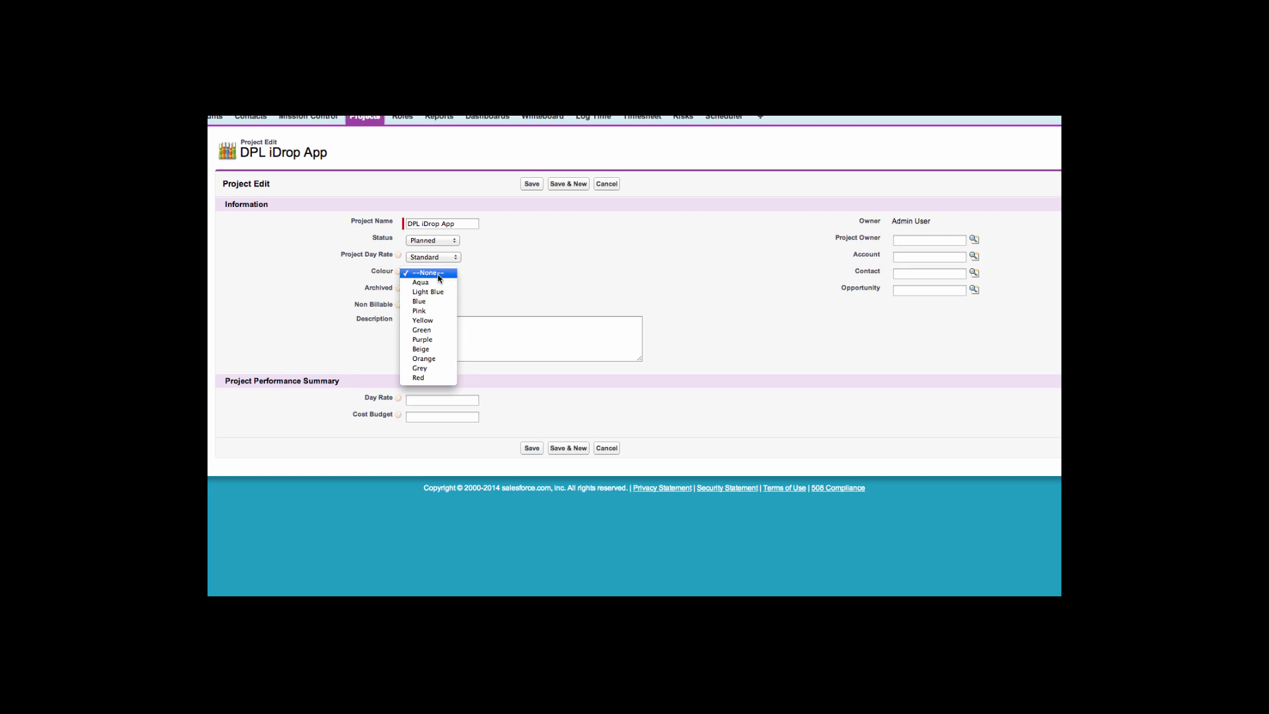
click(440, 360)
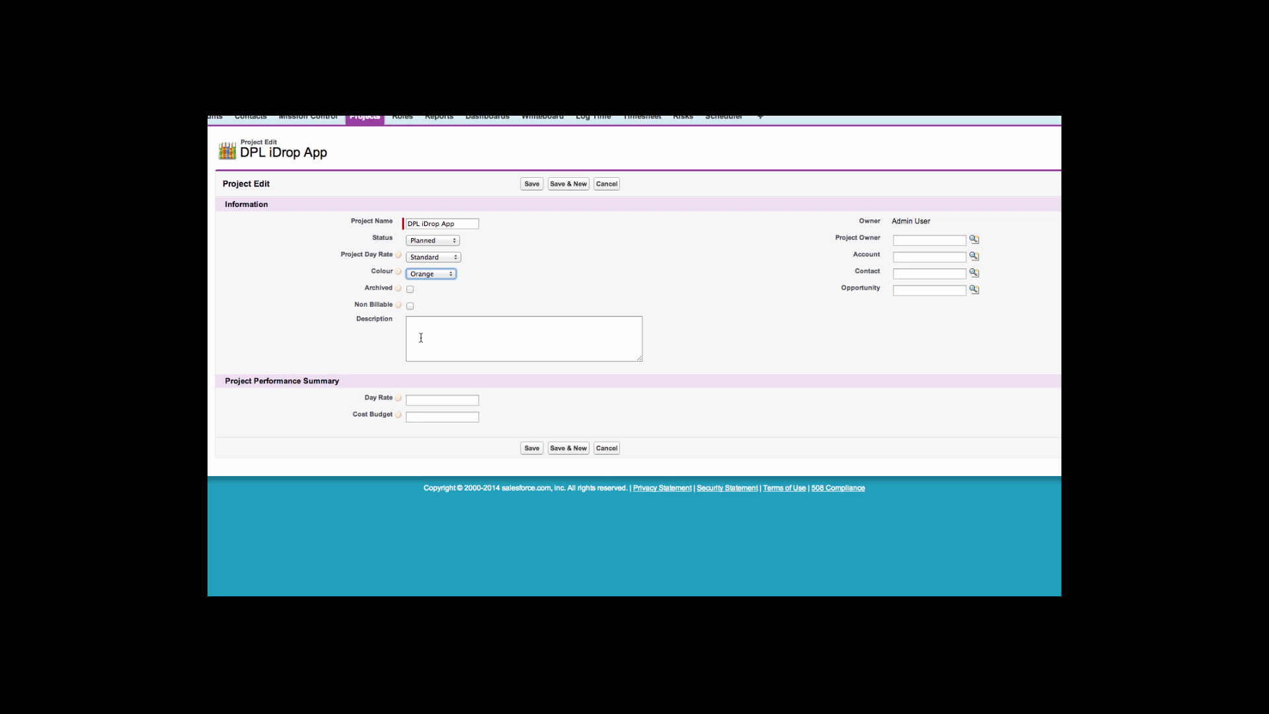
Link owner Admin User, account DPL Logistics, a recent contact and the iPad Application Development opportunity
click(973, 239)
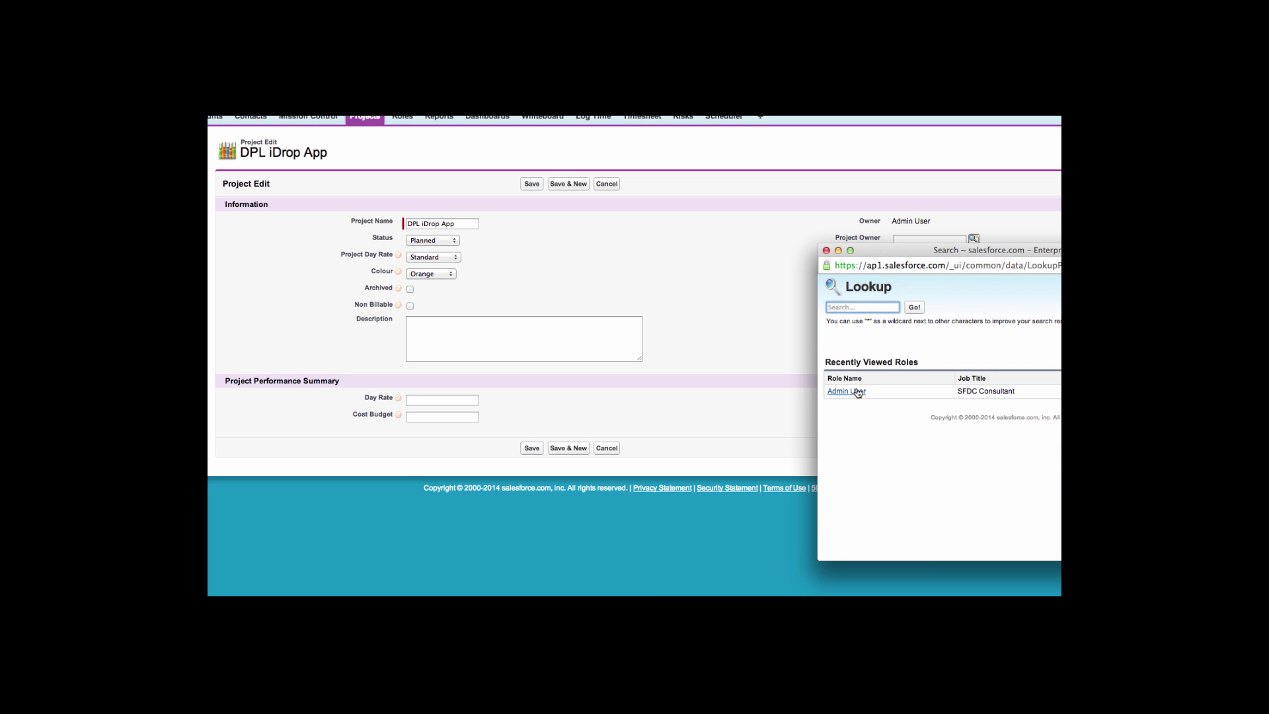
click(843, 394)
click(975, 257)
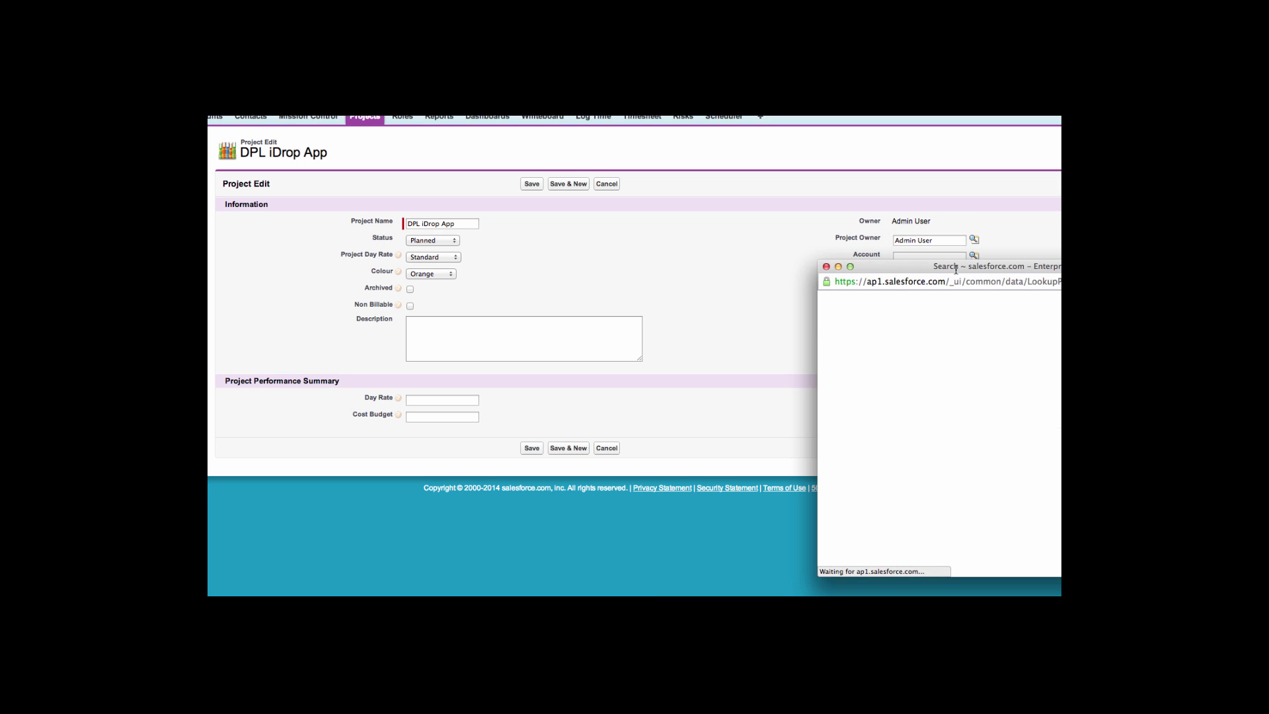
click(853, 421)
click(918, 275)
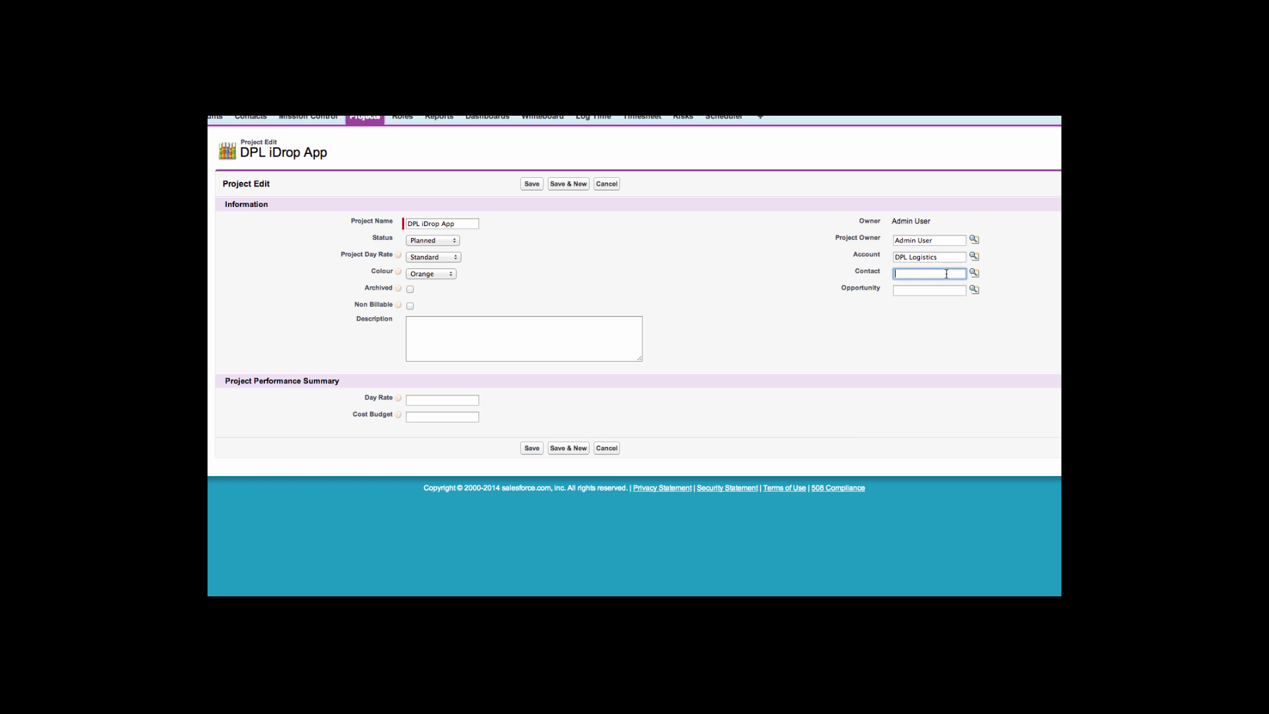
click(974, 272)
click(871, 456)
click(974, 288)
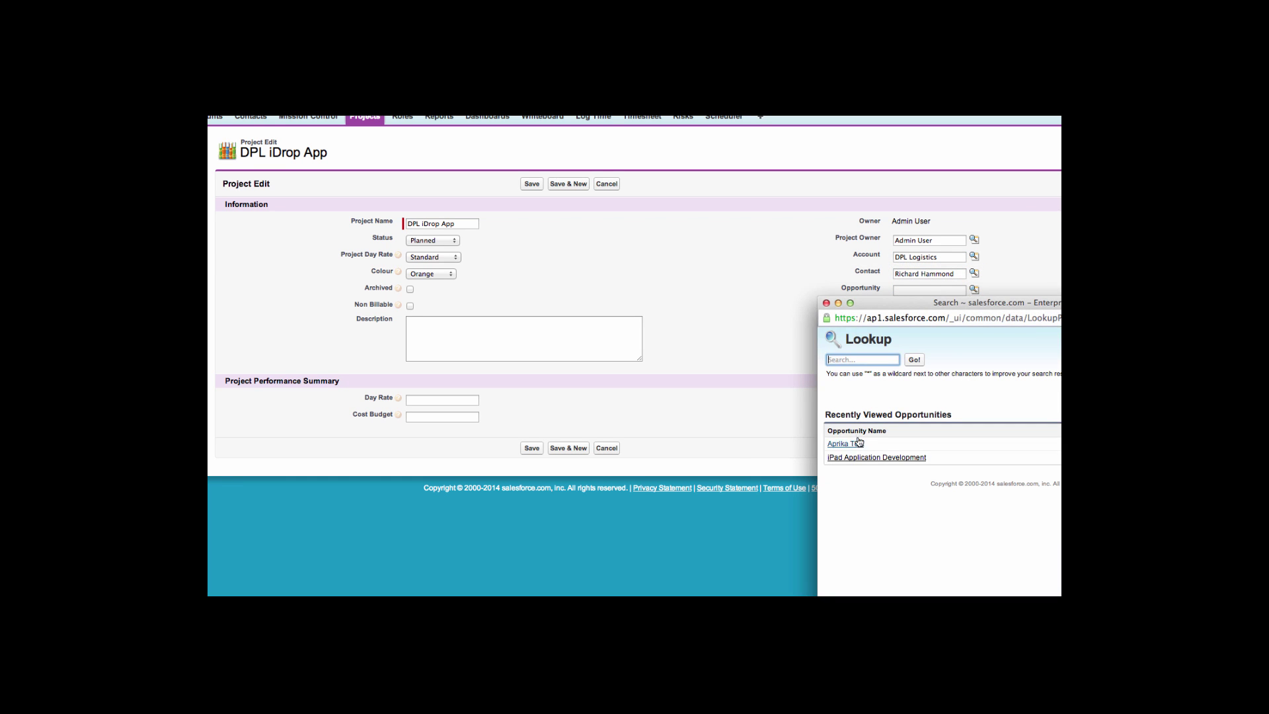
click(876, 458)
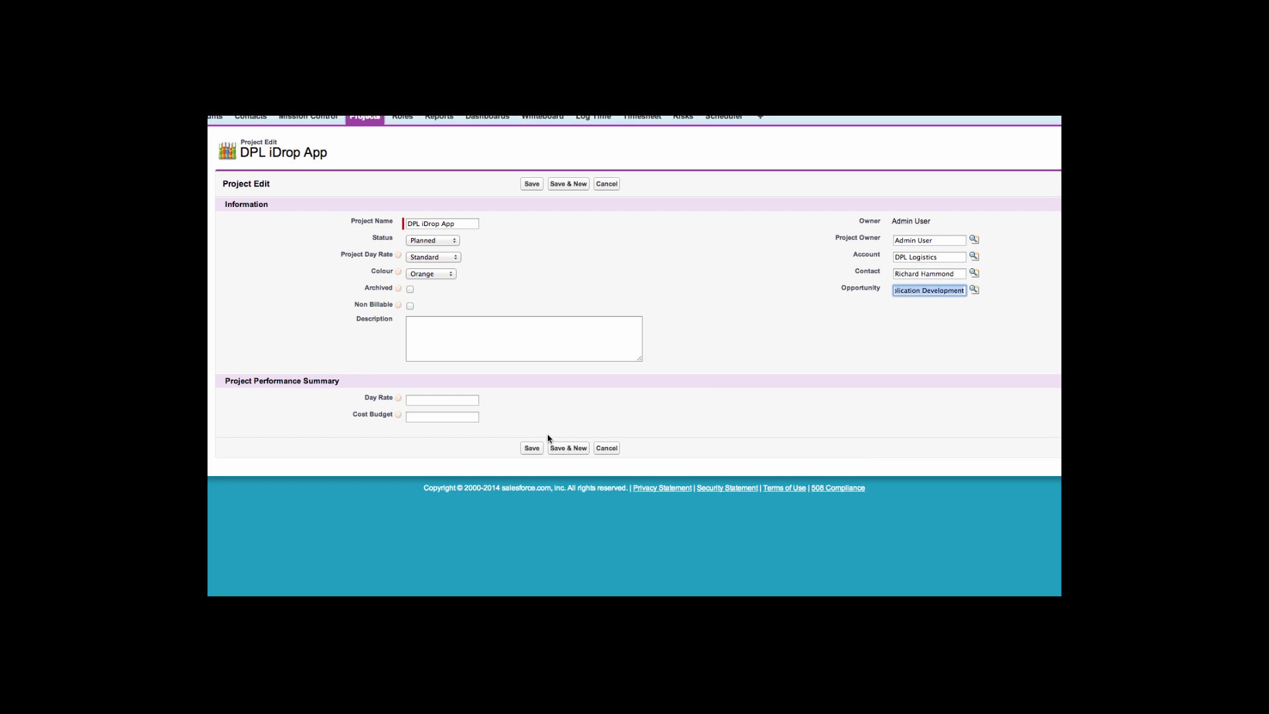
Pass through the day rate and cost budget fields and save the project details
click(470, 401)
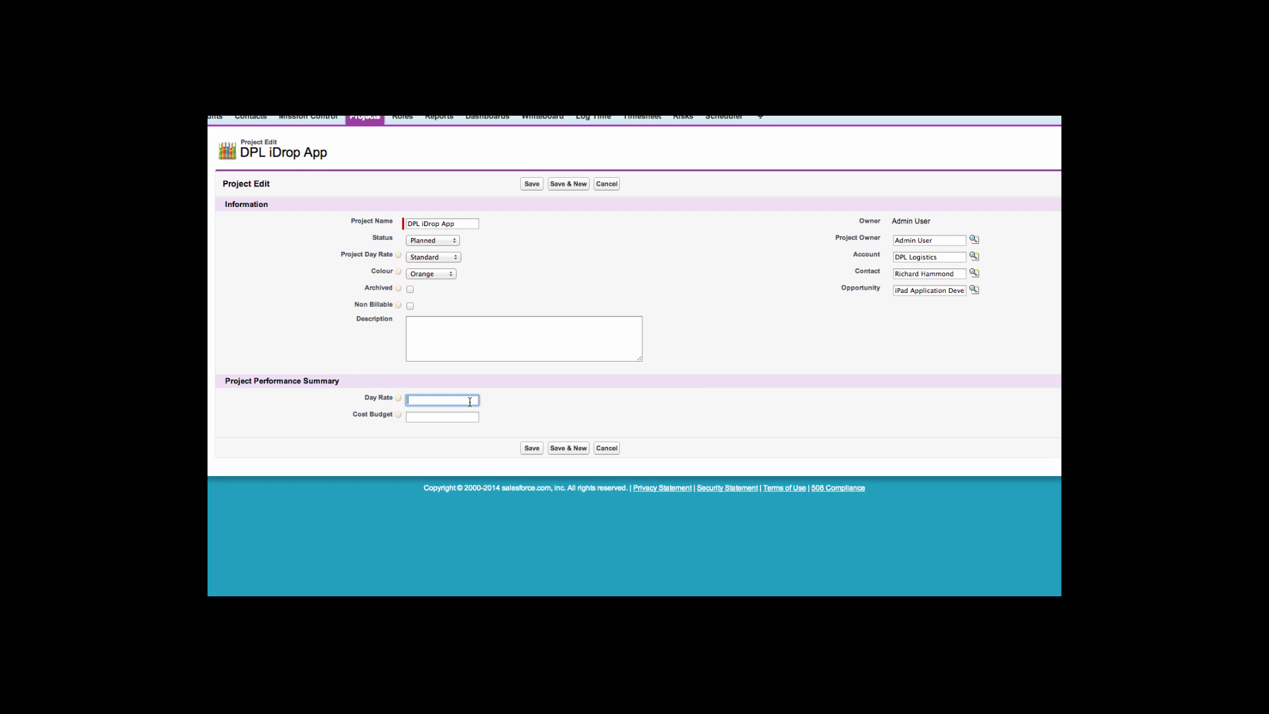
click(465, 417)
click(532, 452)
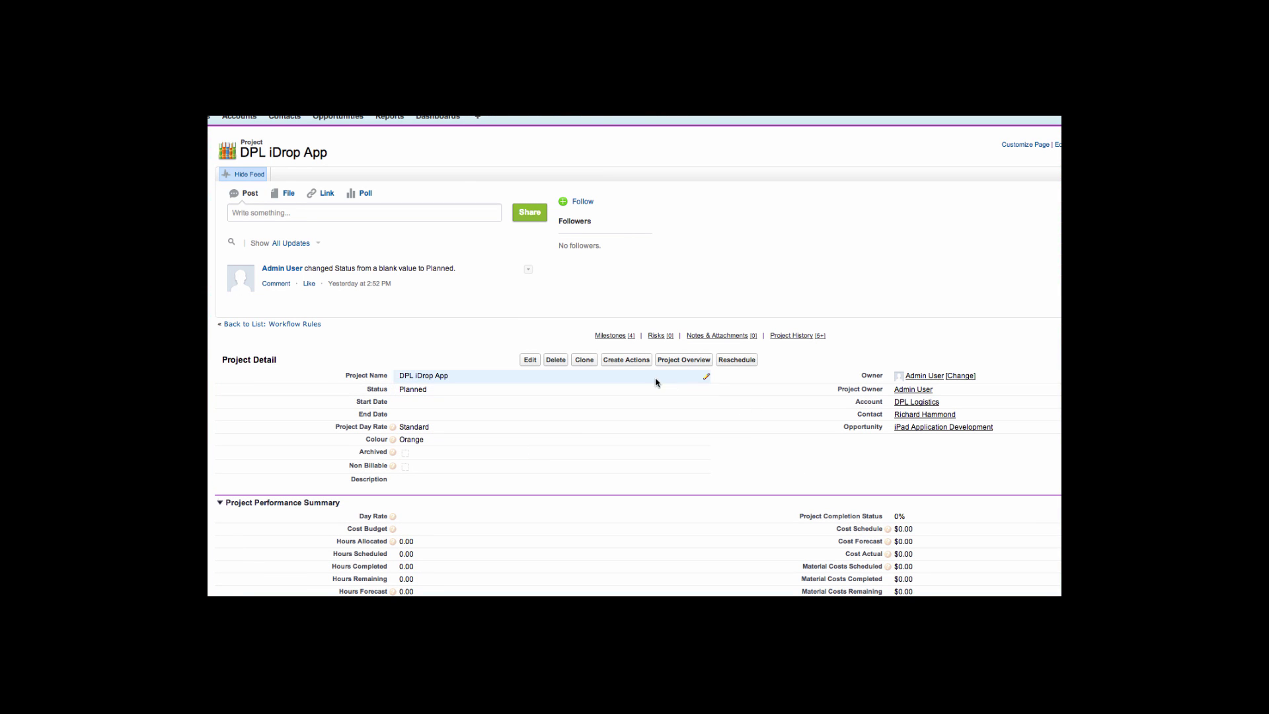
Add Design action 'Needs Analysis Workshop' owned by Admin User, dated 10/04/2014
click(640, 360)
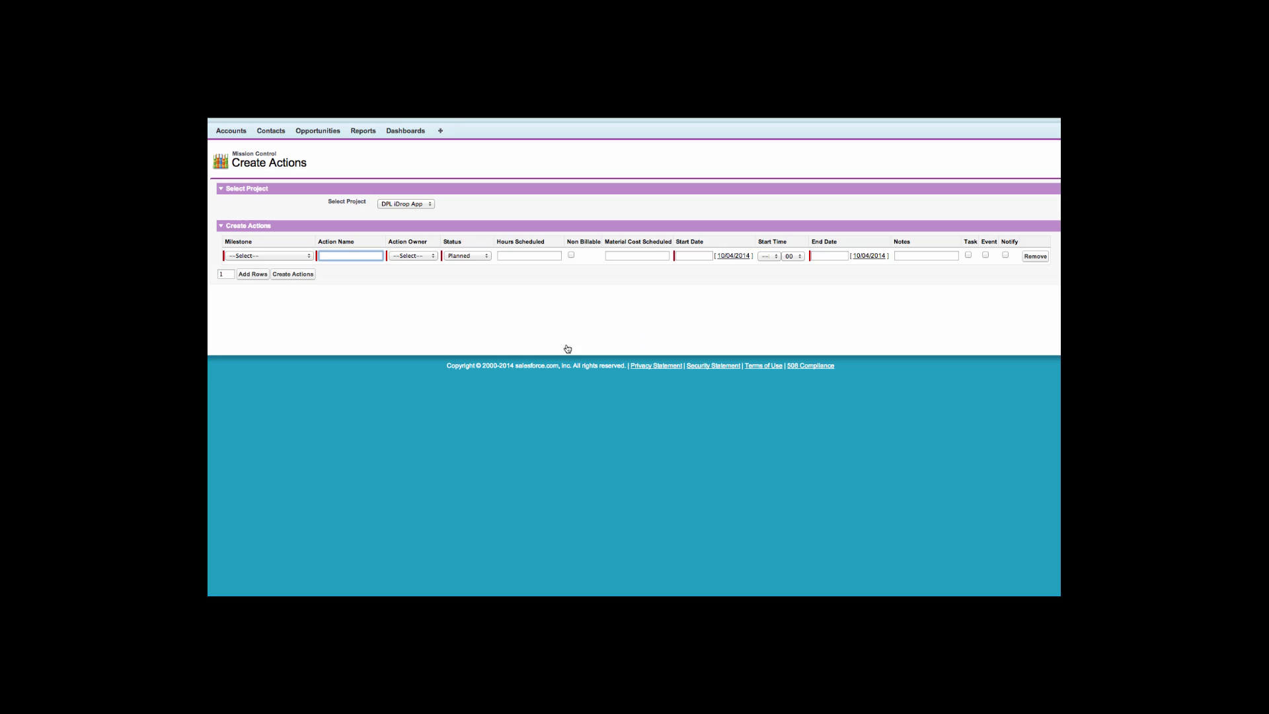
click(268, 256)
click(238, 263)
click(333, 255)
text(Needs Analysis Workshop)
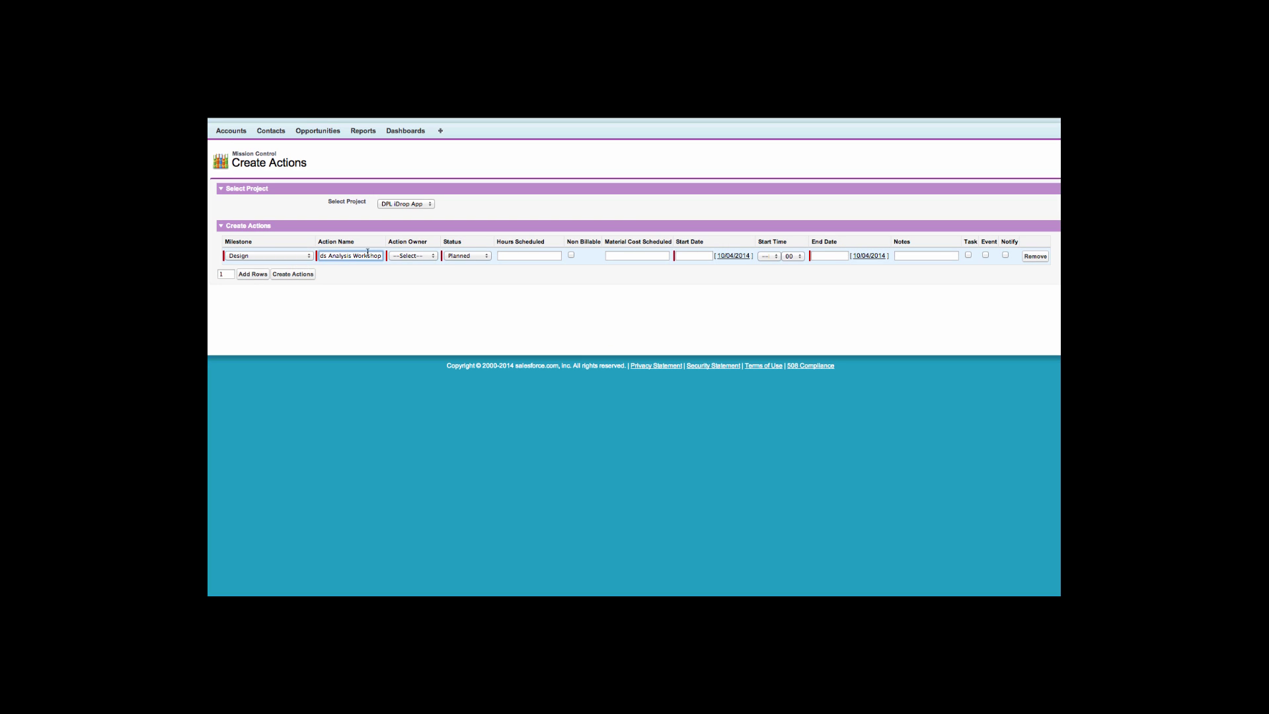
click(410, 256)
click(399, 264)
click(524, 256)
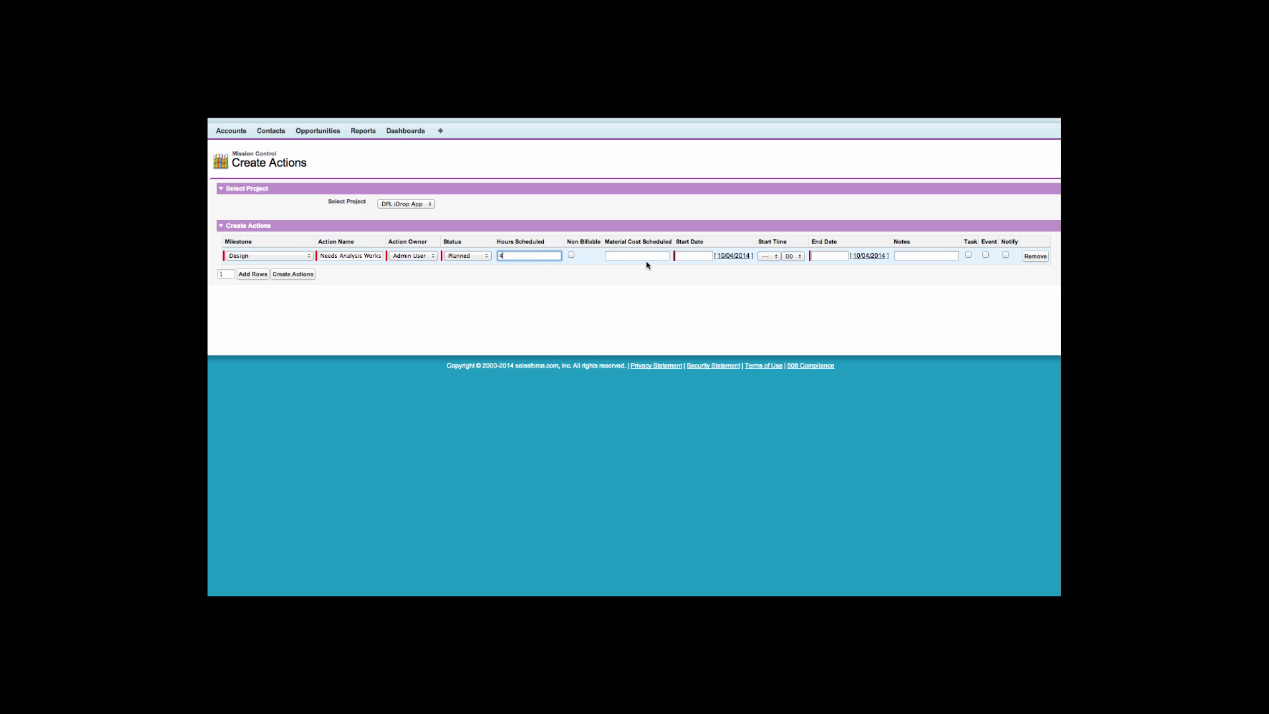
click(687, 255)
click(747, 303)
click(830, 256)
click(884, 302)
Add Design action 'Design Wireframes': Admin User, Planned, 8 hours, 10/04/2014
click(252, 274)
click(268, 272)
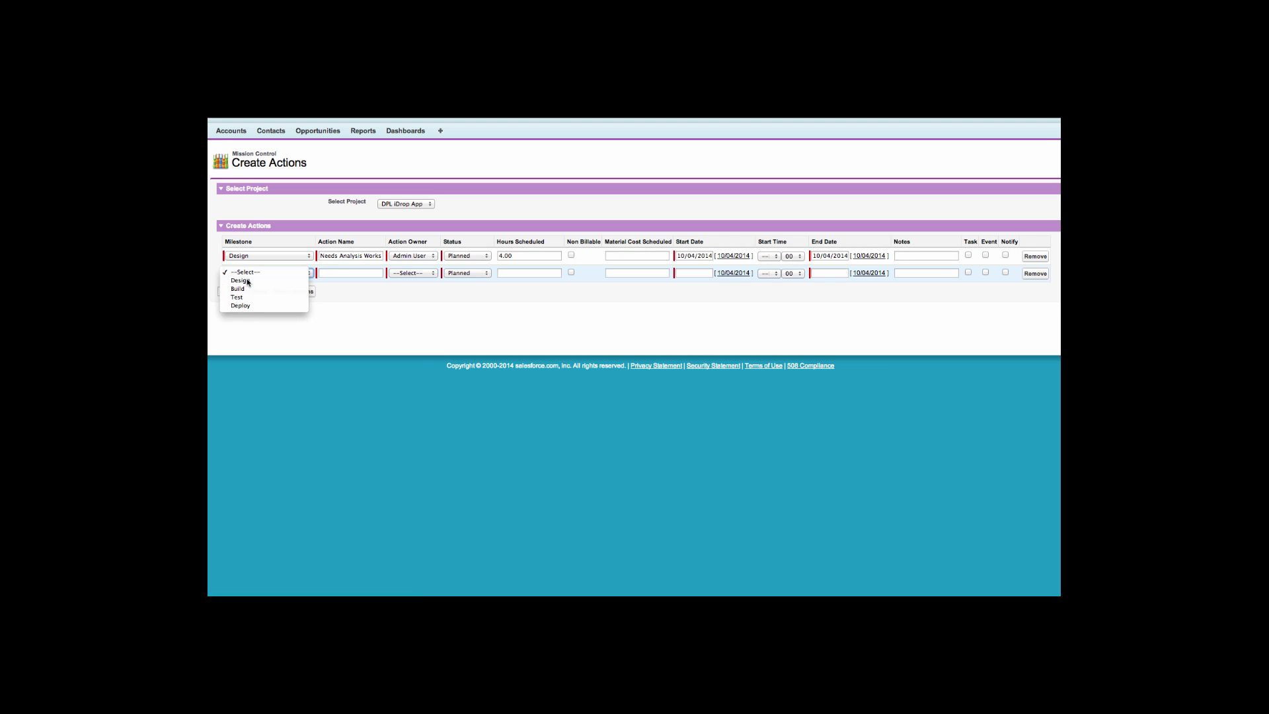
click(264, 277)
click(337, 269)
text(Design Wireframes)
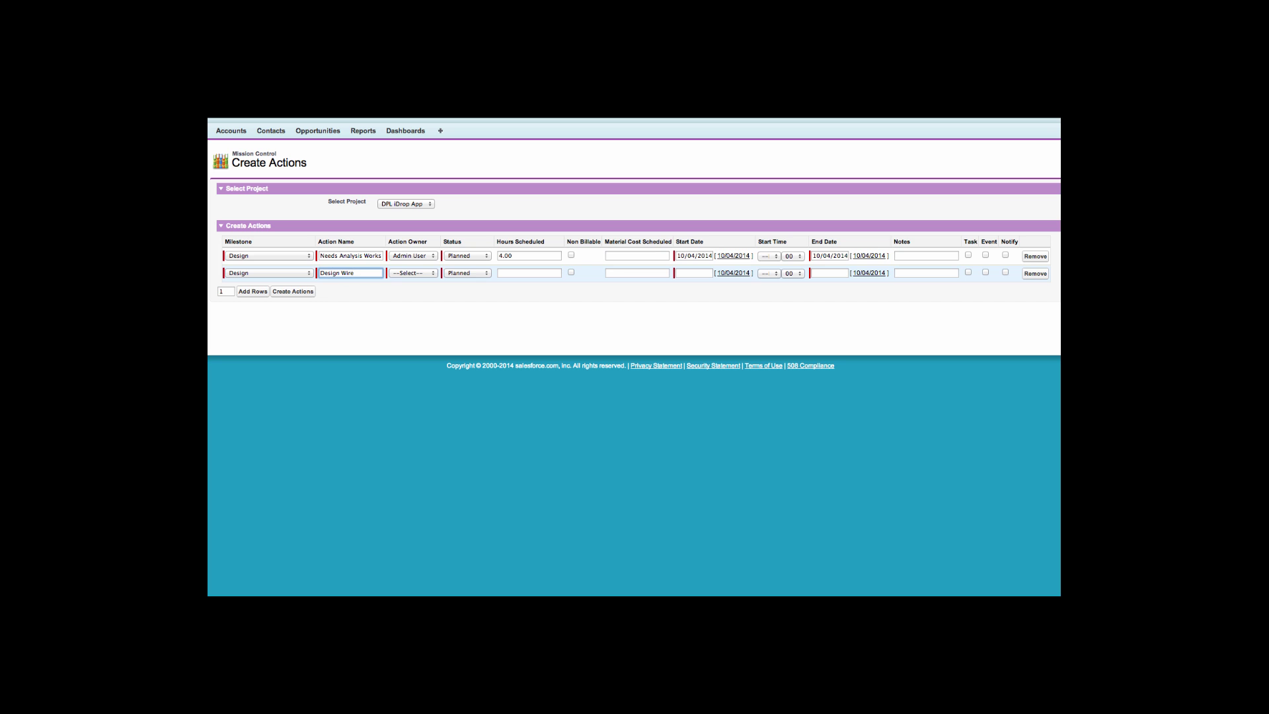
click(411, 273)
click(416, 285)
click(466, 272)
click(466, 272)
click(529, 273)
text(8)
click(638, 273)
click(733, 273)
click(830, 273)
click(869, 273)
Add Design action 'Design Architecture': Admin User, 4 hours, 11/04/2014
click(252, 292)
click(261, 290)
click(262, 303)
click(335, 291)
text(Design Architectur)
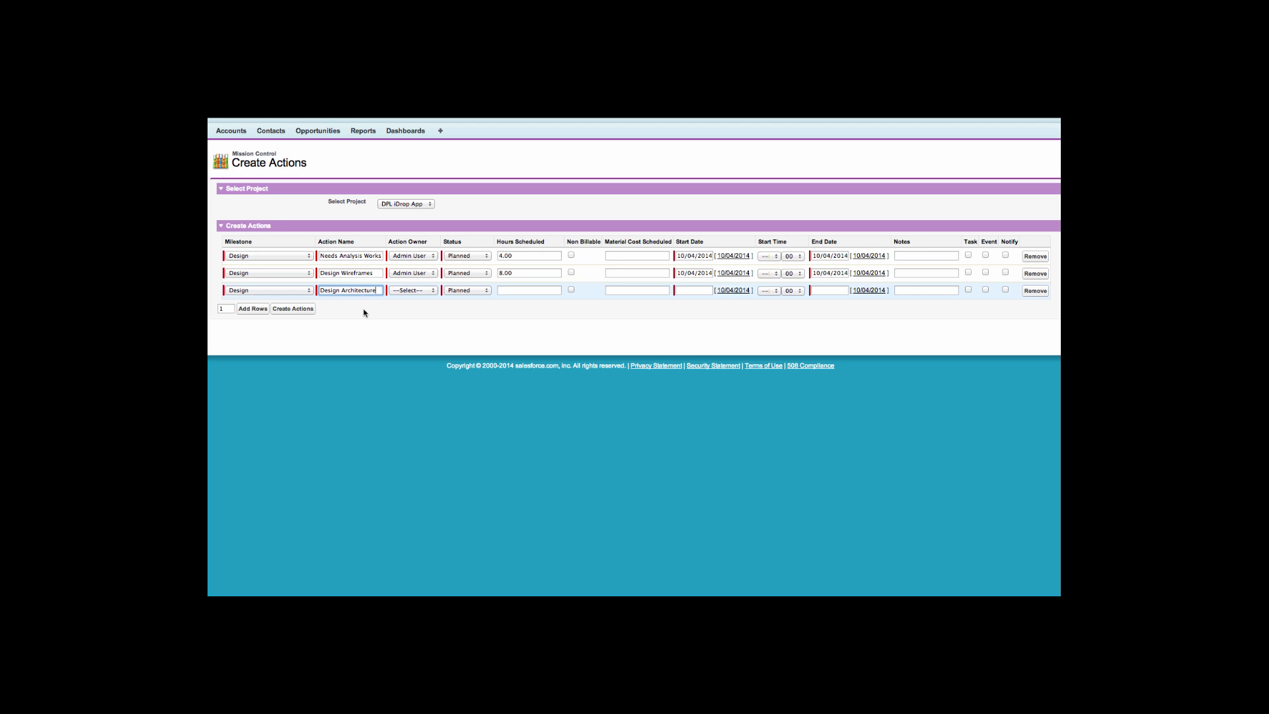
text(e)
key(Tab)
key(Tab)
click(544, 293)
text(4)
click(694, 291)
click(763, 337)
click(829, 291)
click(902, 337)
Add a fourth action row assigned to the Build milestone
click(252, 309)
click(253, 308)
click(254, 322)
Fill the Build row as 'Build Application': Admin User, 8 hours, 14/04/2014
click(349, 308)
text(Build Application)
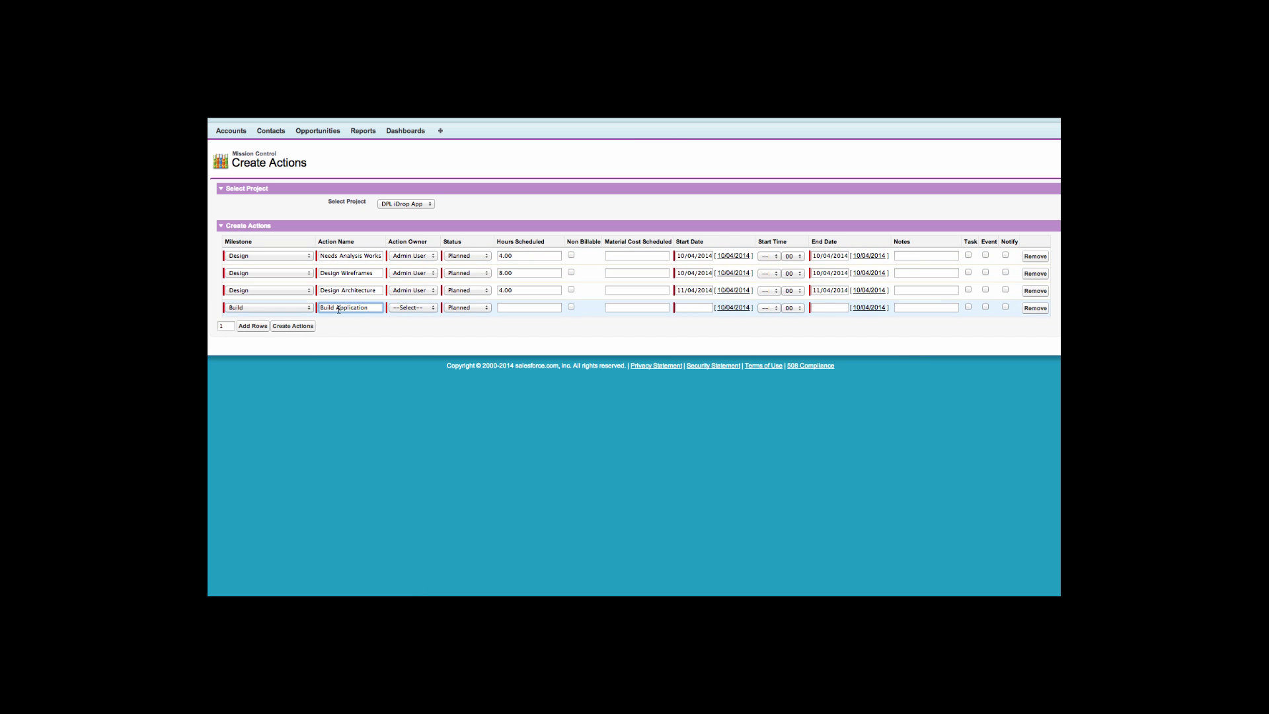
click(411, 307)
click(411, 315)
click(467, 307)
click(521, 307)
text(8)
click(693, 308)
click(704, 359)
click(835, 307)
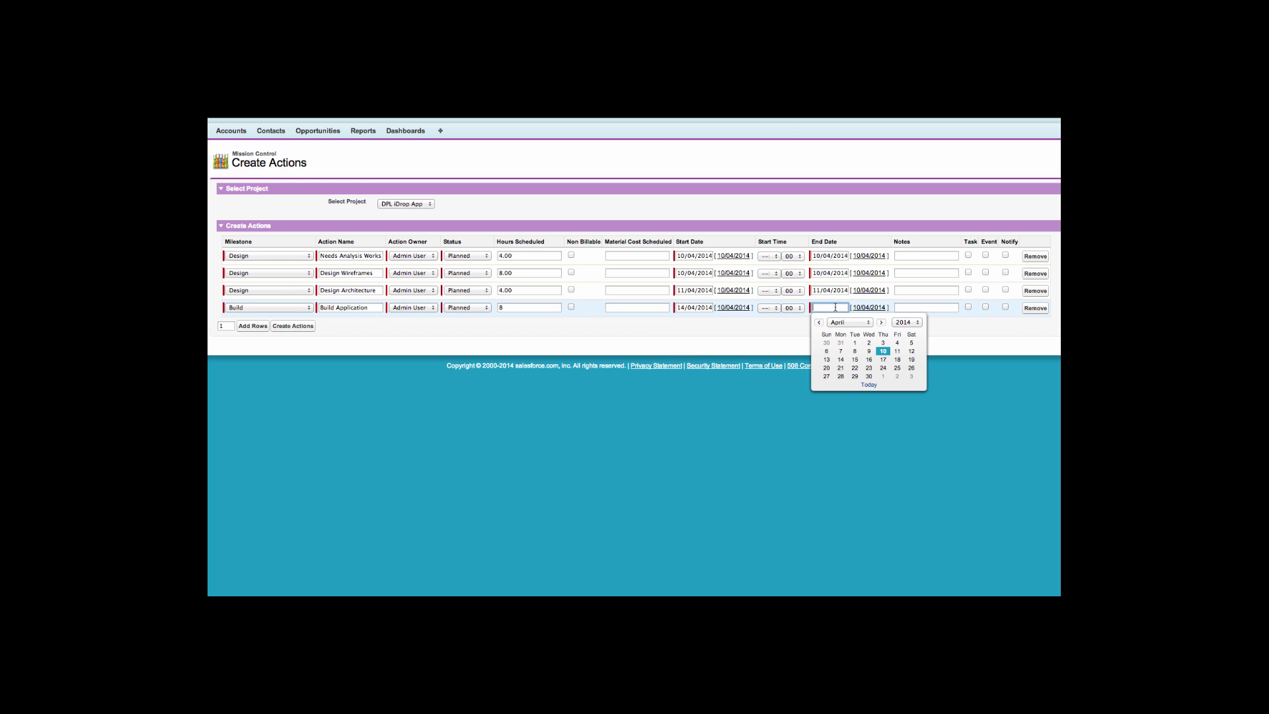
click(841, 359)
Add Test action 'Internal Test': Admin User, 2 hours, 16/04/2014
click(257, 325)
click(257, 325)
click(264, 350)
click(350, 325)
text(Internal Test)
click(412, 325)
click(416, 337)
click(521, 325)
text(2)
click(693, 325)
click(734, 376)
click(826, 325)
click(868, 376)
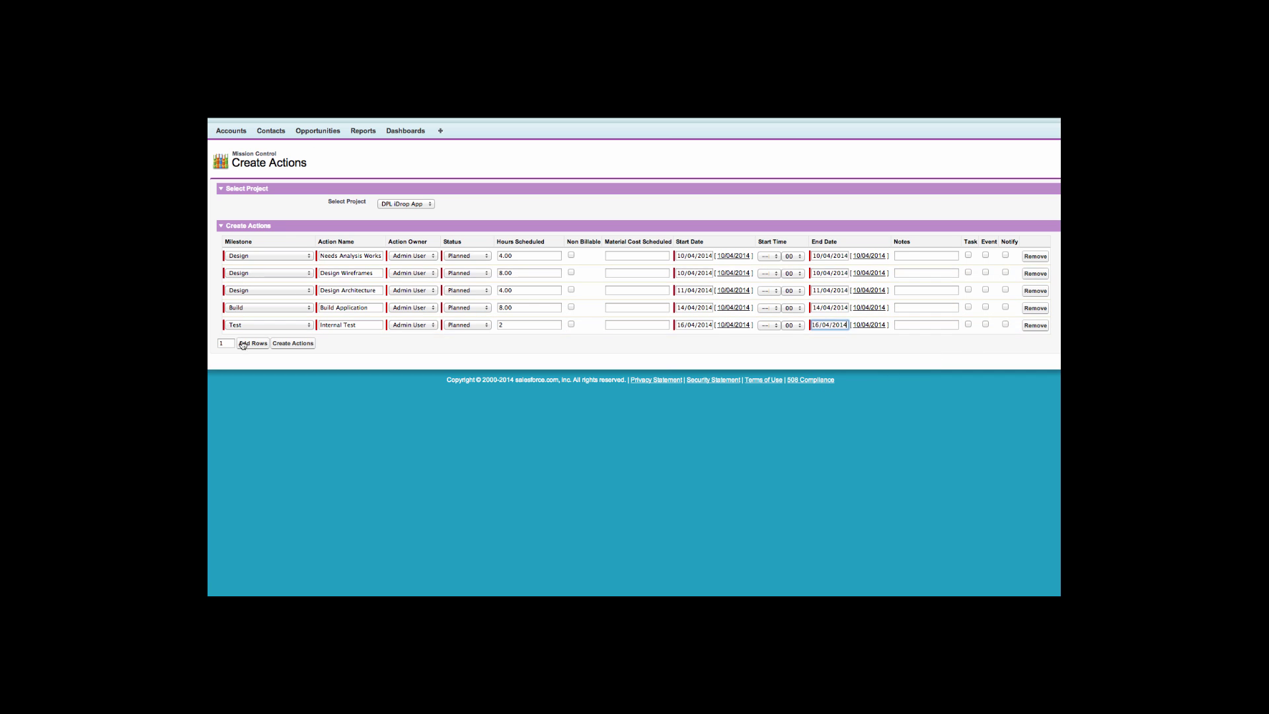
Add Deploy action 'Deploy Solutions' (Admin User, 2 hours, 17/04/2014) and create all six actions
click(253, 343)
click(268, 342)
click(277, 369)
click(340, 342)
text(Deploy Solutions)
click(411, 342)
click(400, 357)
click(515, 342)
text(2)
click(693, 341)
click(748, 394)
click(829, 342)
click(883, 394)
click(284, 361)
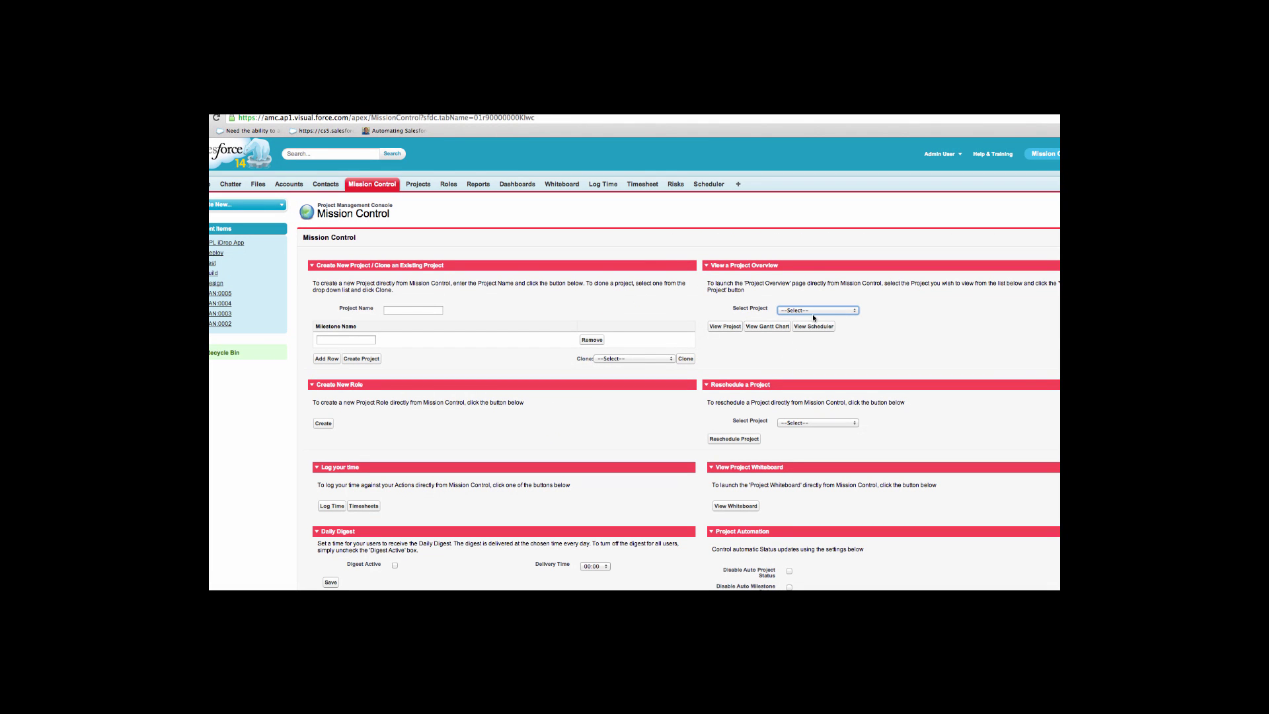
Pick DPL iDrop App in the View a Project Overview dropdown
click(815, 288)
click(820, 295)
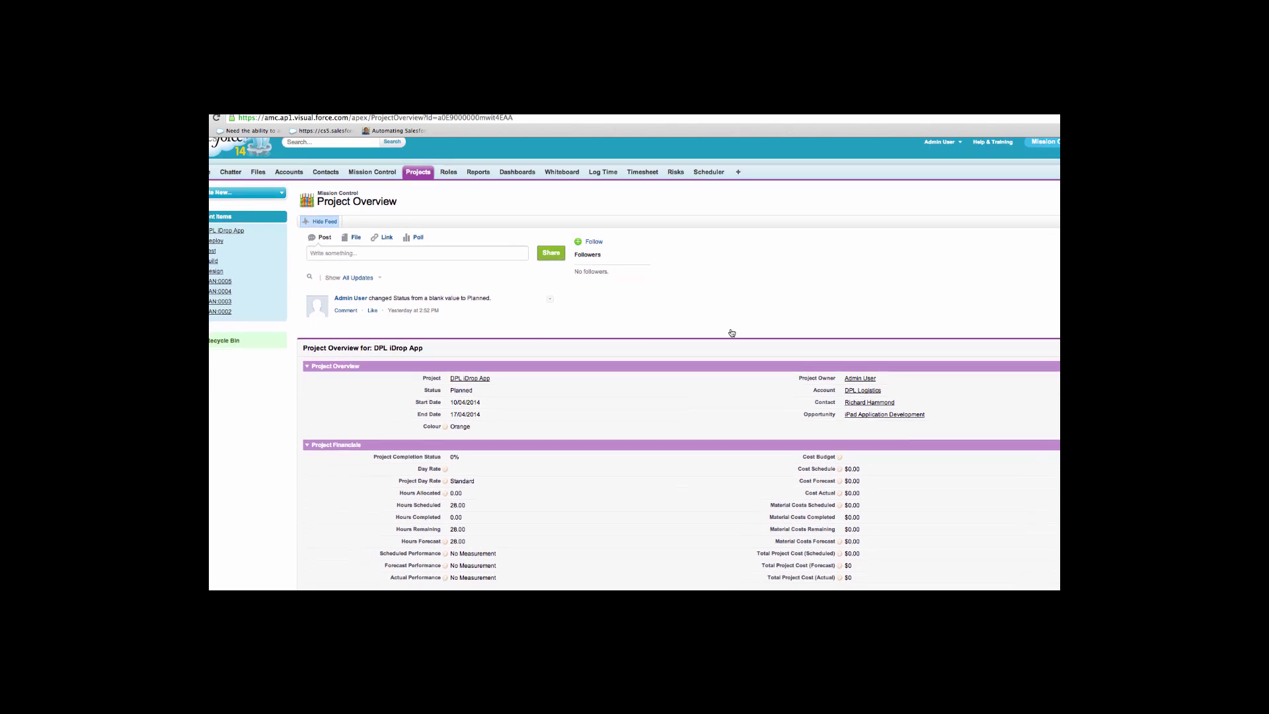
Share the post 'Looking forward to getting started on this project guys' on the project feed
click(353, 255)
text(Looking forward to getting )
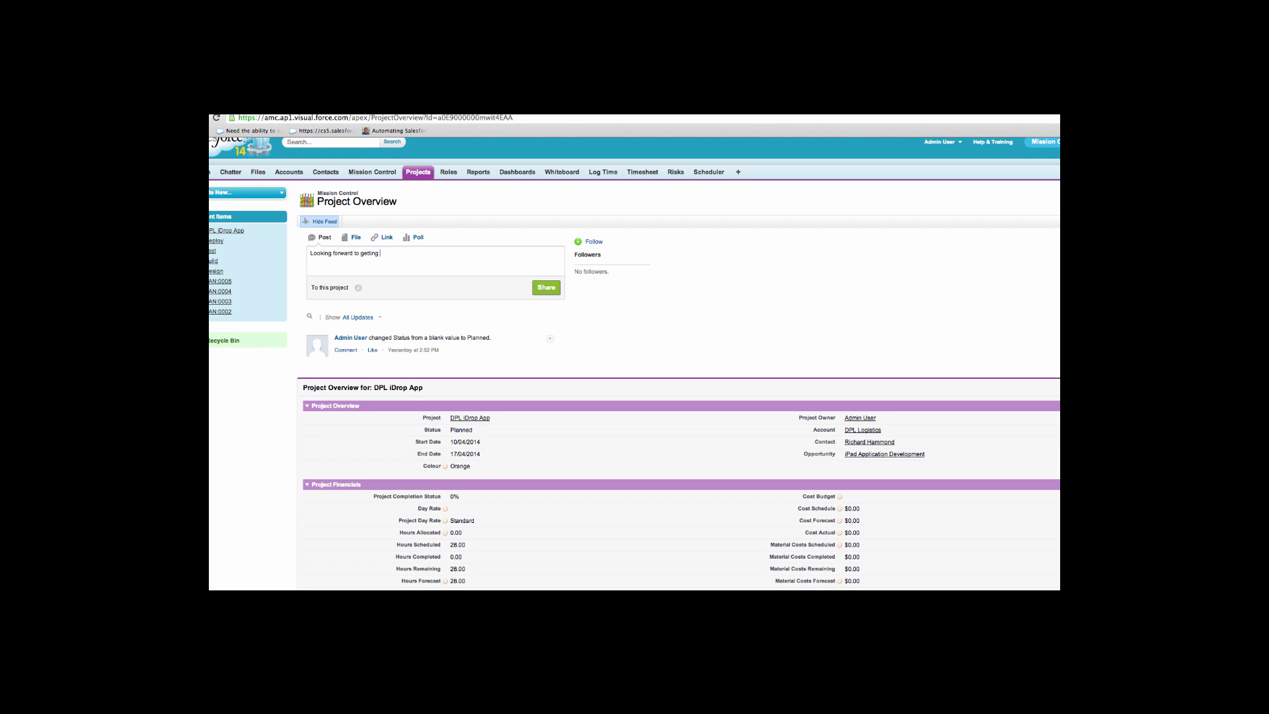
text(started on this project guys!!)
click(546, 288)
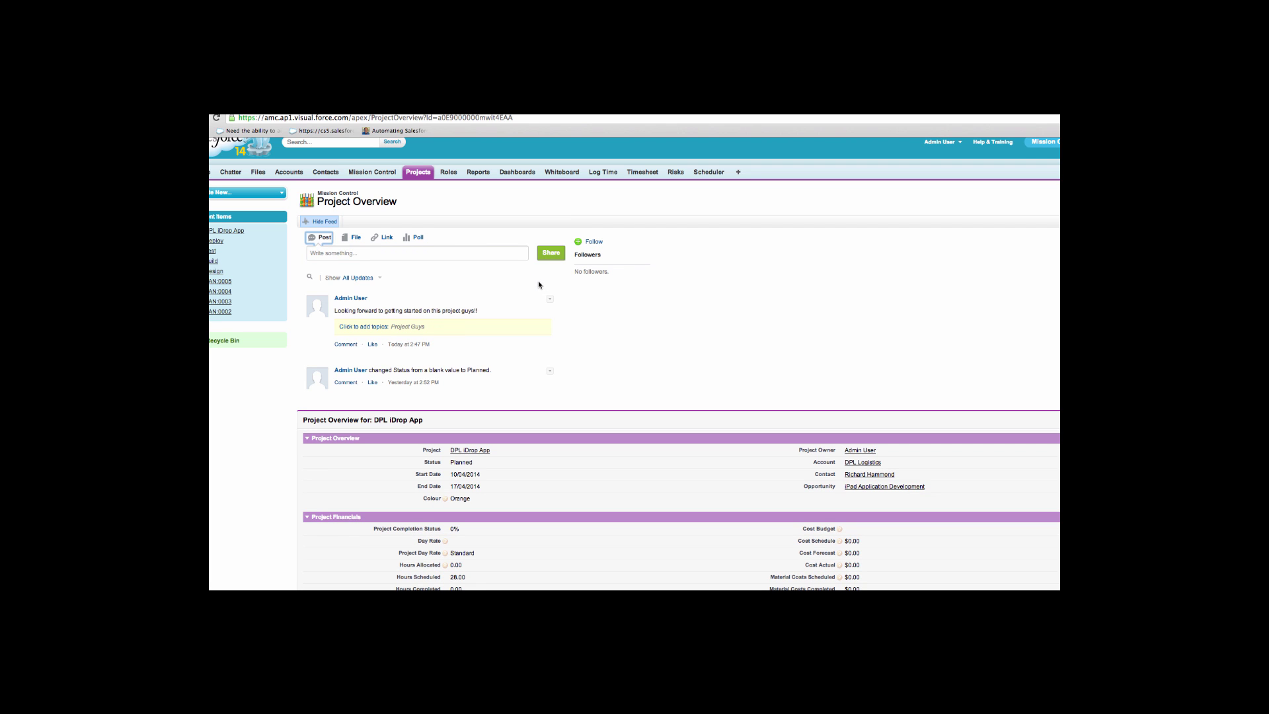
Hide the feed and scroll through the project's Gantt chart and milestones
click(326, 223)
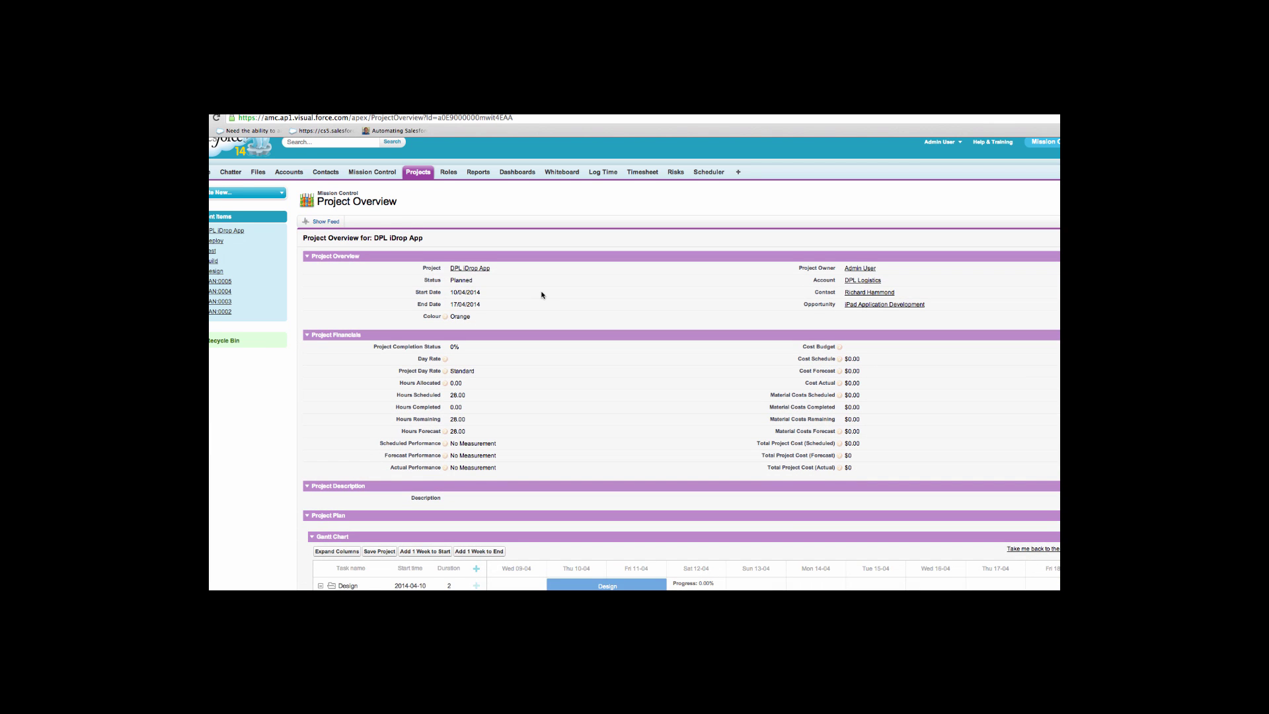
scroll(540, 291, down, 1)
scroll(542, 295, down, 3)
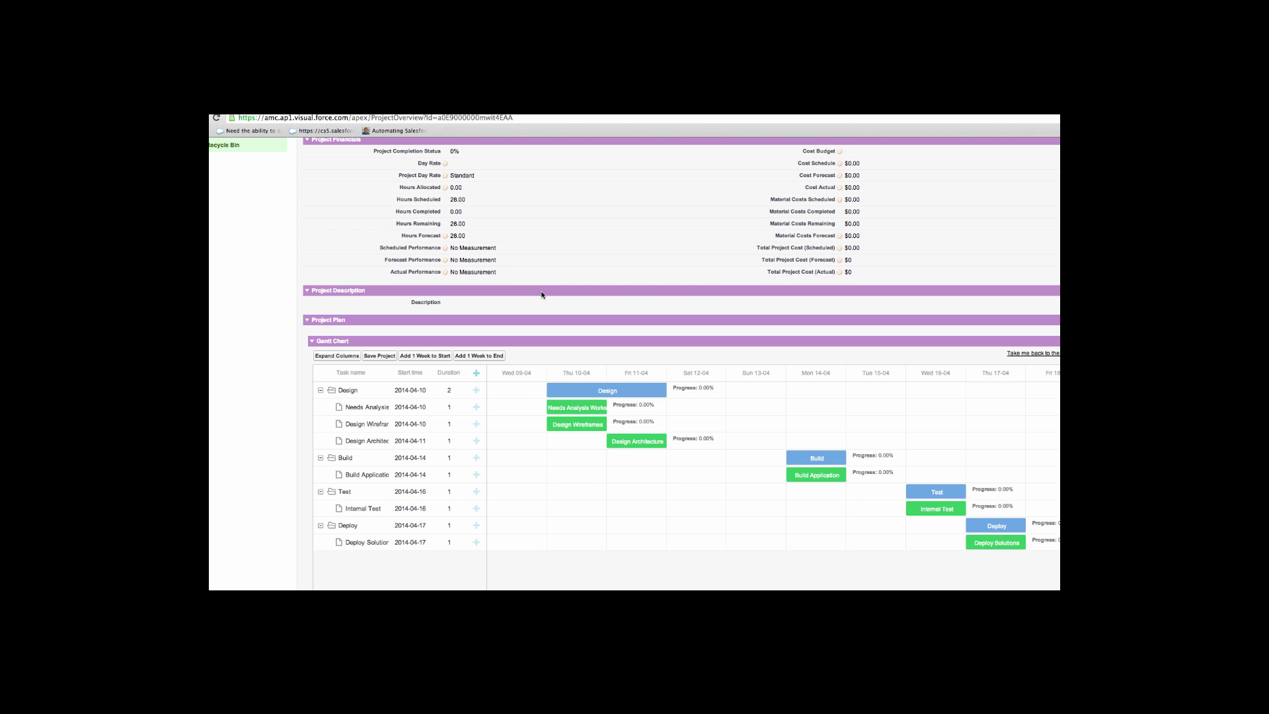
scroll(542, 295, down, 2)
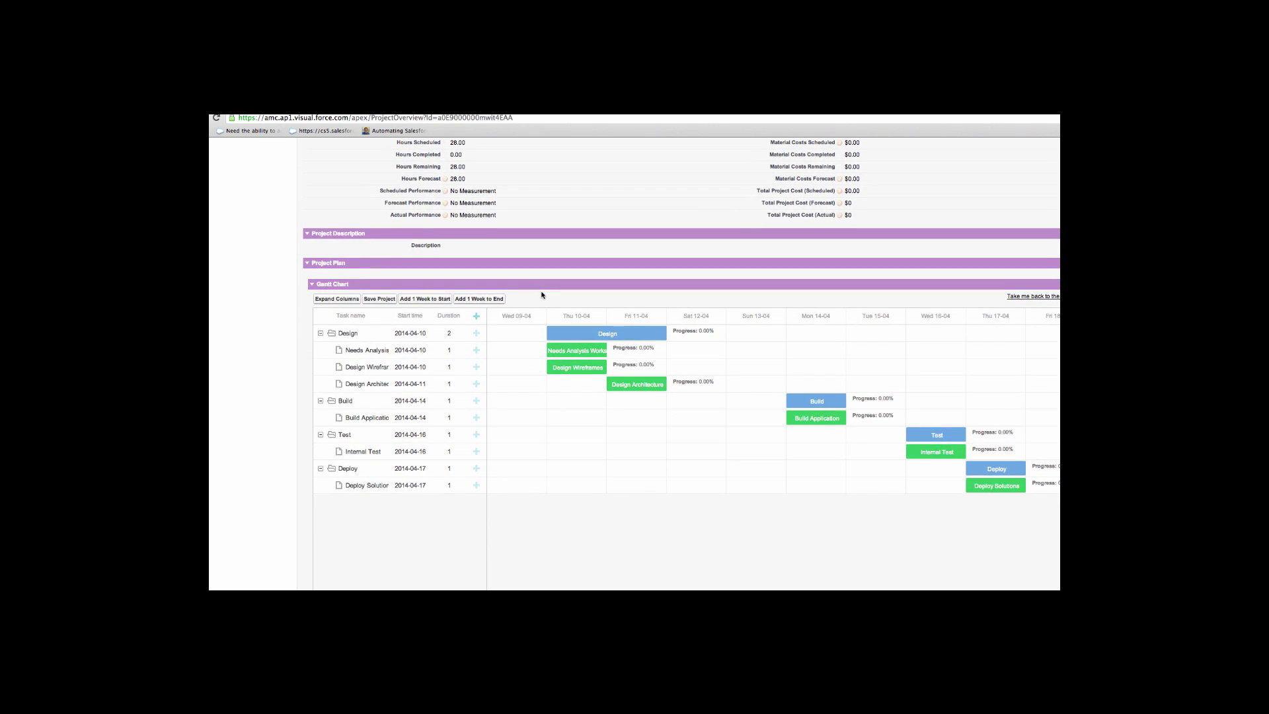
scroll(542, 295, down, 1)
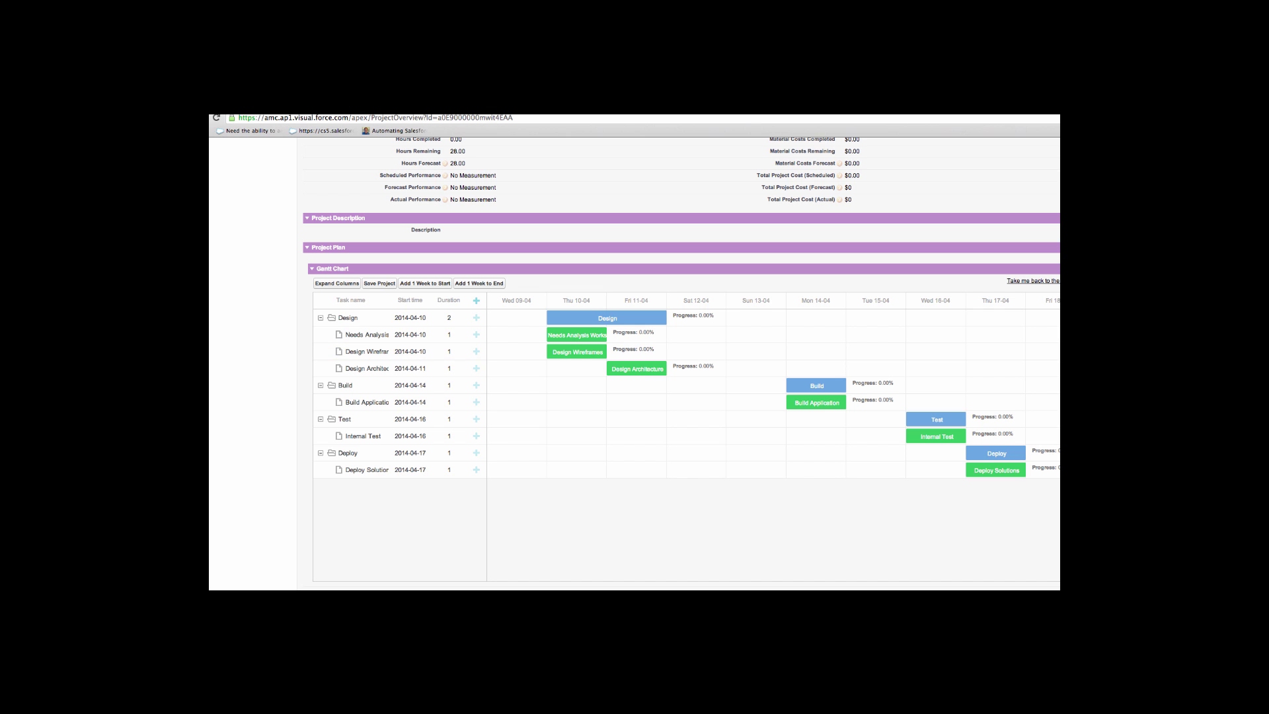
scroll(386, 357, down, 8)
scroll(685, 363, down, 3)
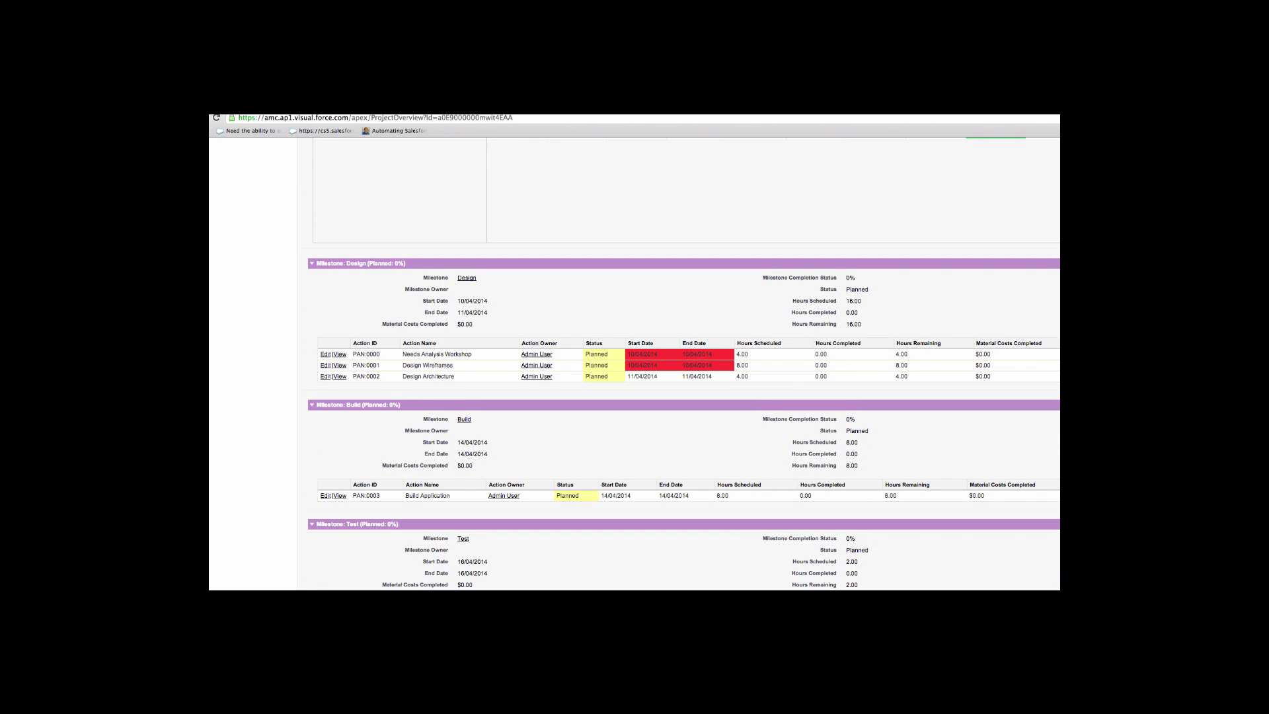
scroll(334, 363, down, 7)
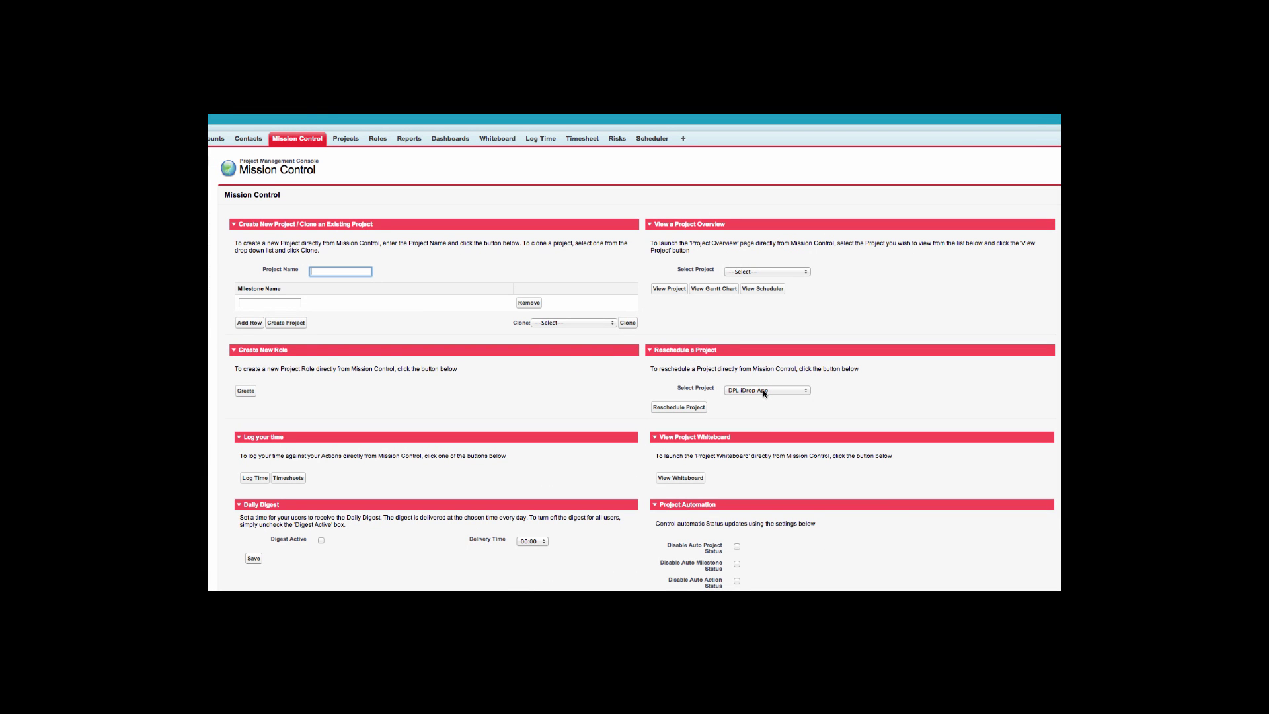
Choose DPL iDrop App under Reschedule a Project and launch the Project Rescheduler
click(763, 390)
click(755, 390)
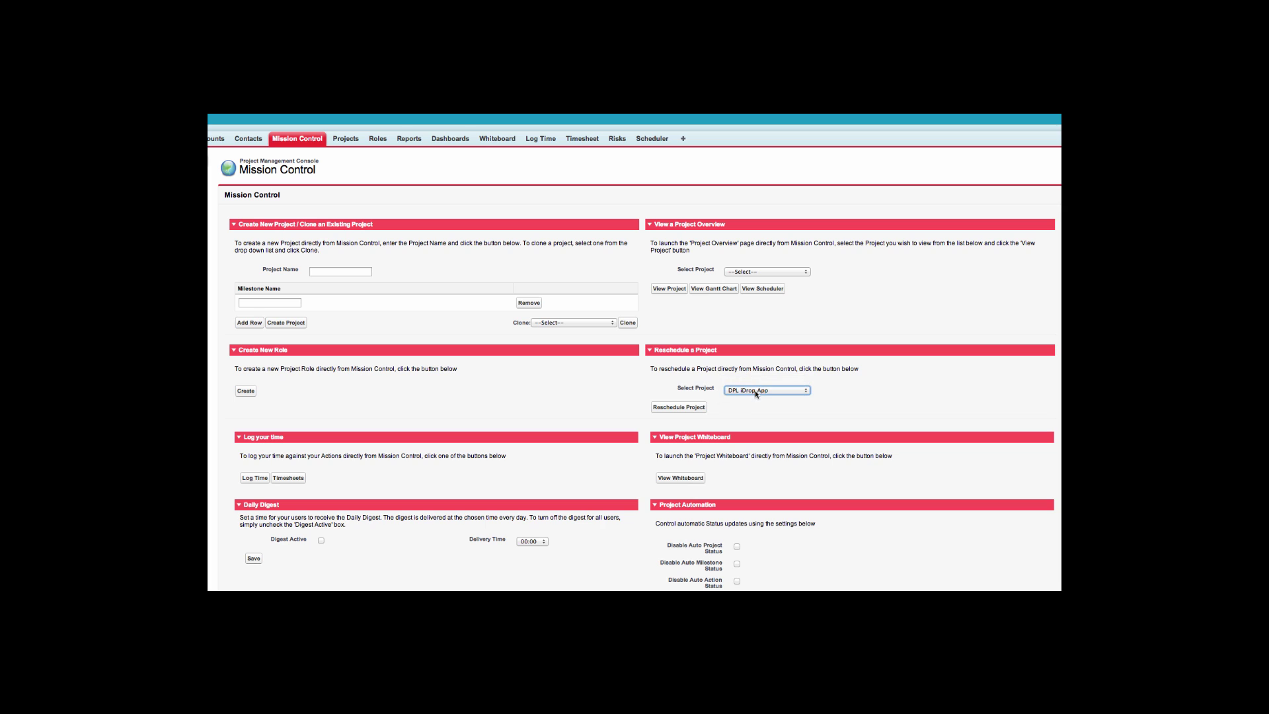
click(679, 407)
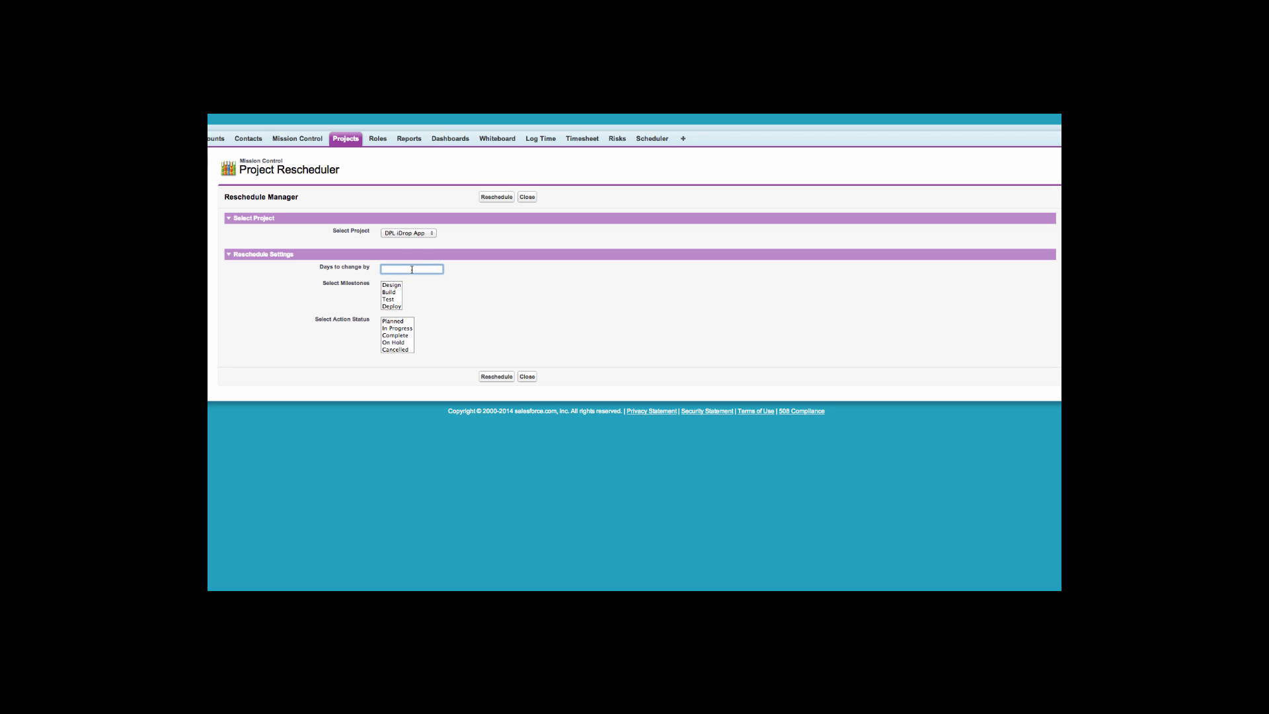
Shift all milestones and action statuses (Planned through Cancelled) by 7 days, then close the rescheduler
click(398, 285)
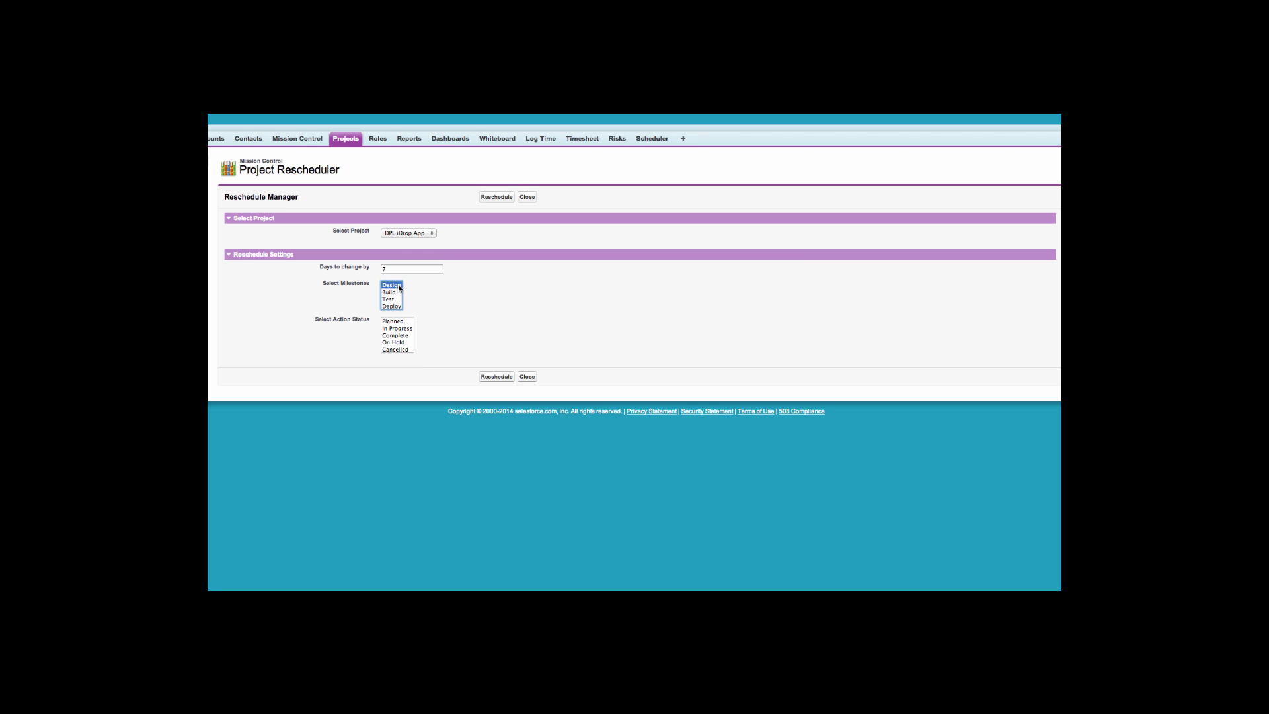
click(393, 321)
shift+click(397, 350)
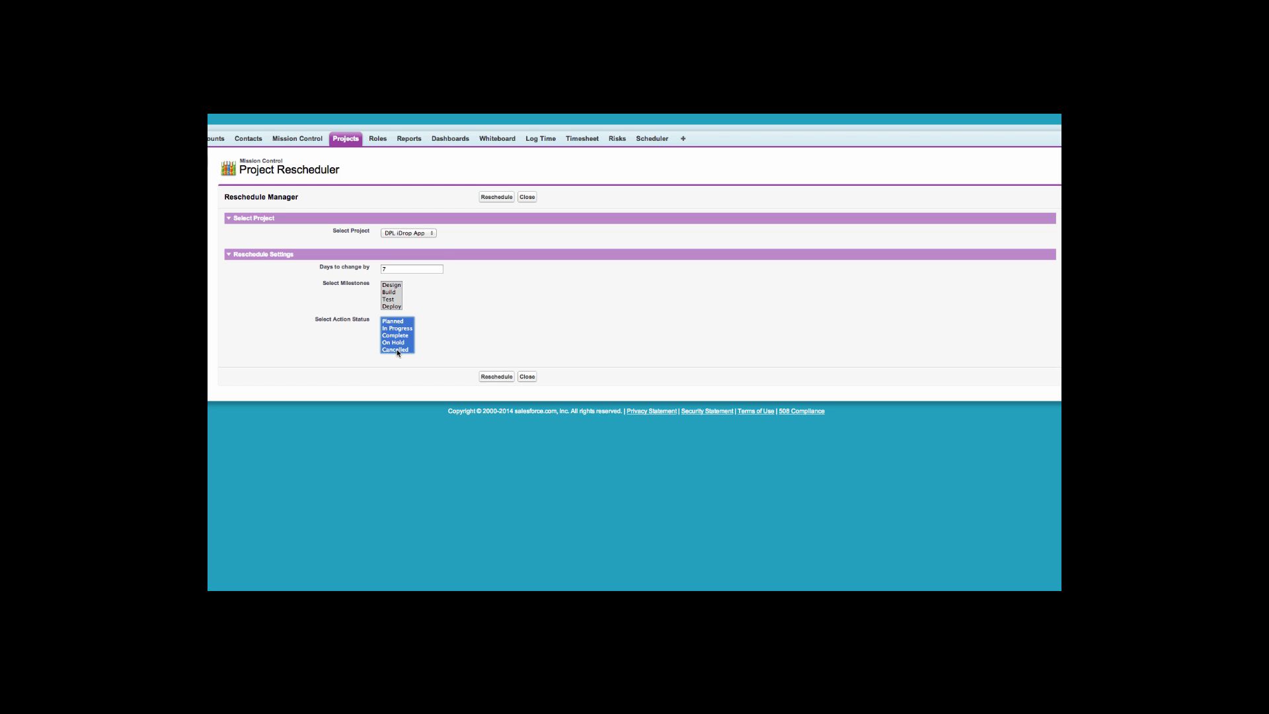
click(499, 378)
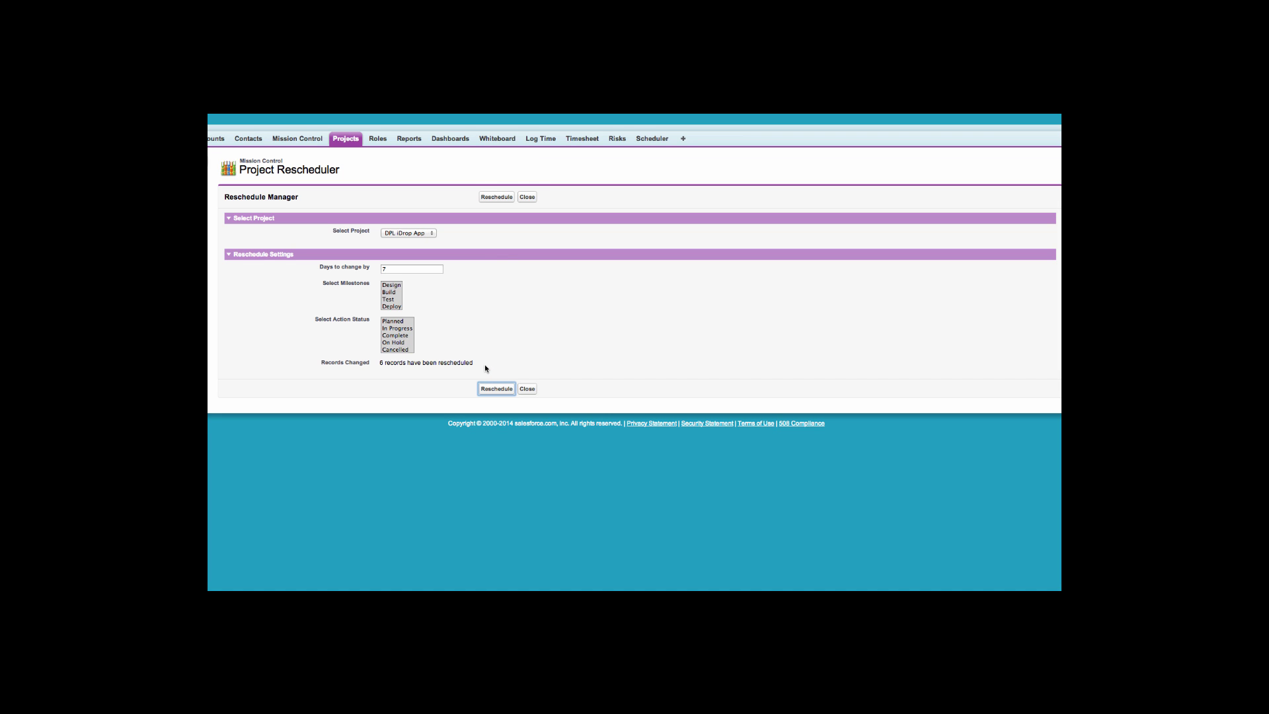
click(529, 389)
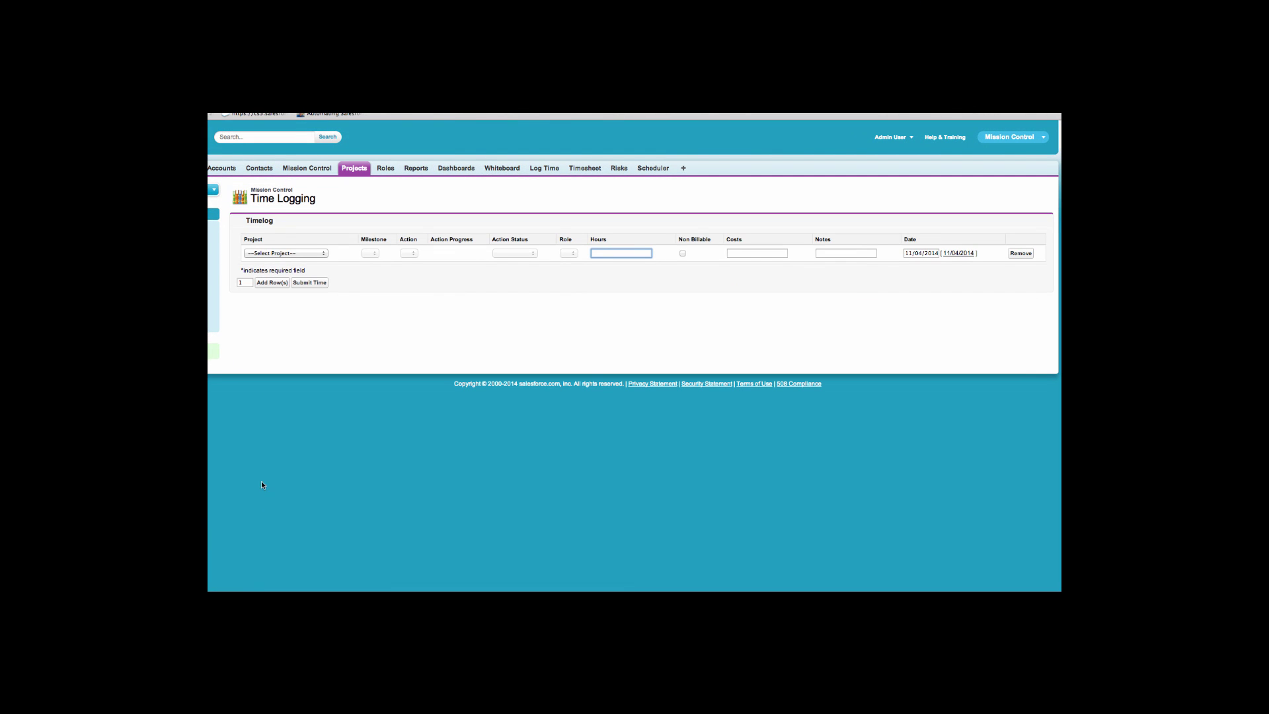
Log 2 hours as Admin User on DPL iDrop App, Design, Needs Analysis Workshop, marked Complete
click(285, 253)
click(277, 261)
click(383, 253)
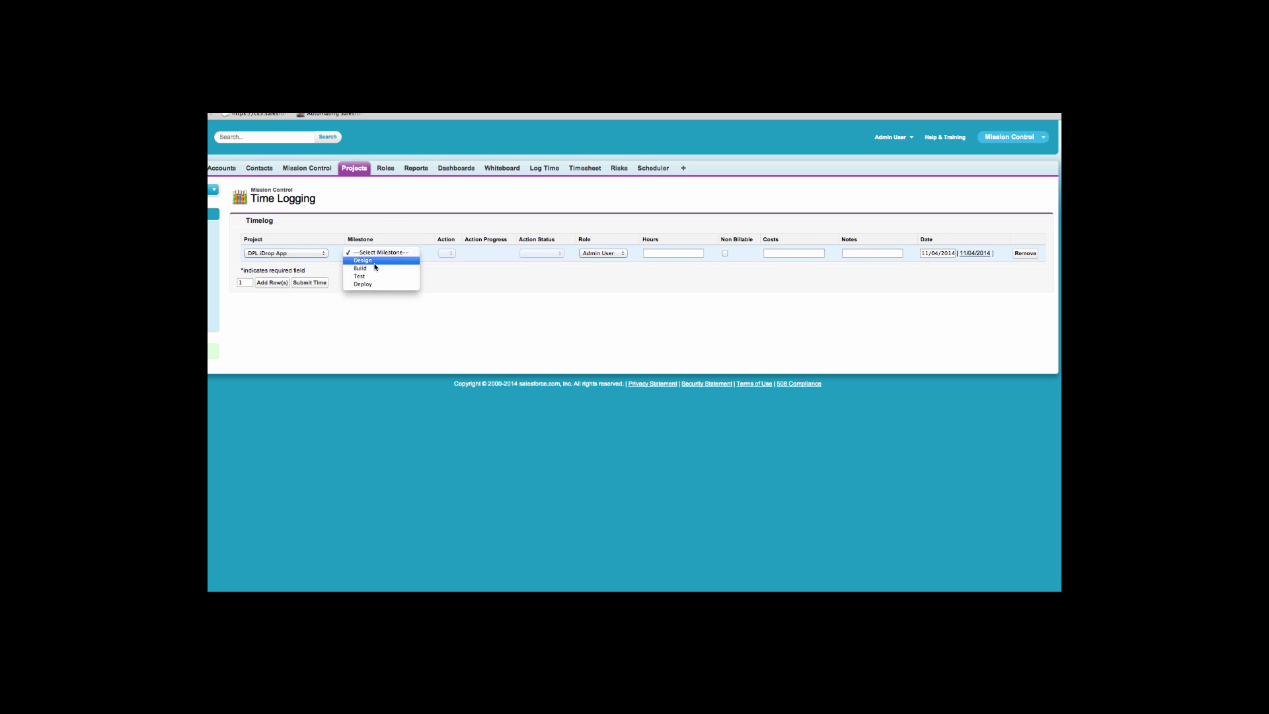
click(374, 263)
click(454, 253)
click(456, 260)
click(577, 253)
click(583, 276)
click(645, 253)
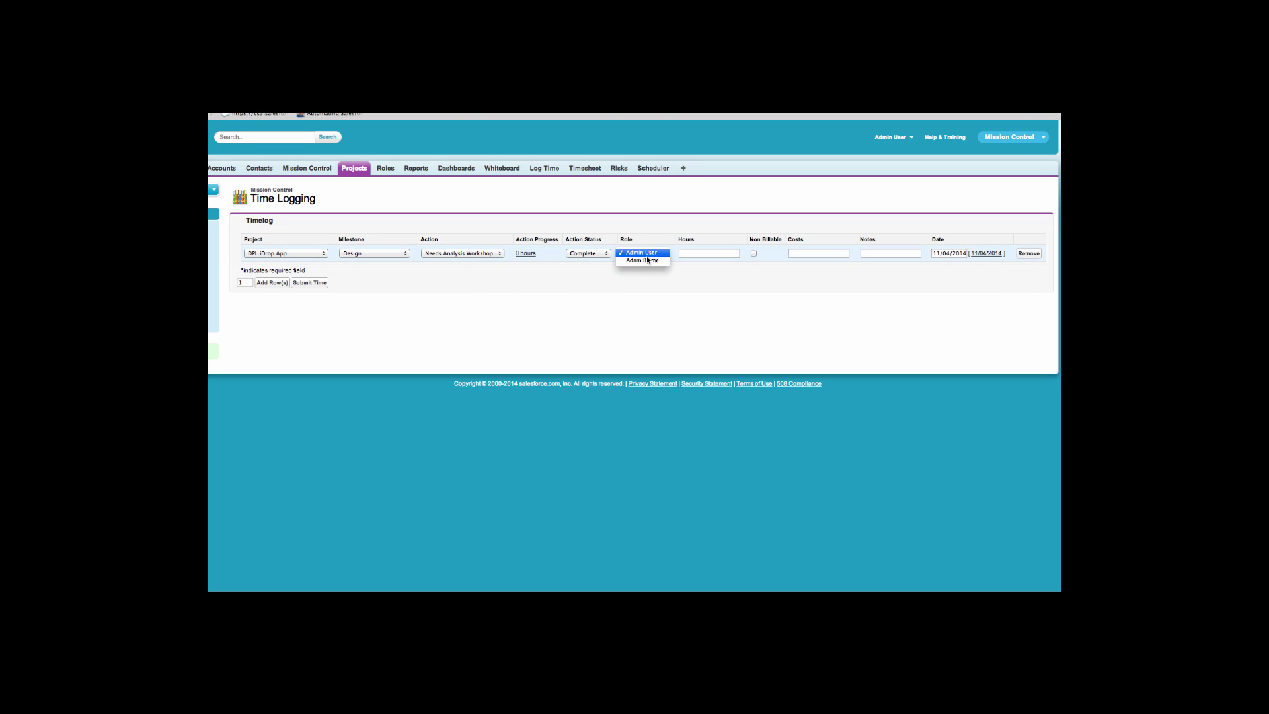
click(647, 256)
click(706, 253)
text(2)
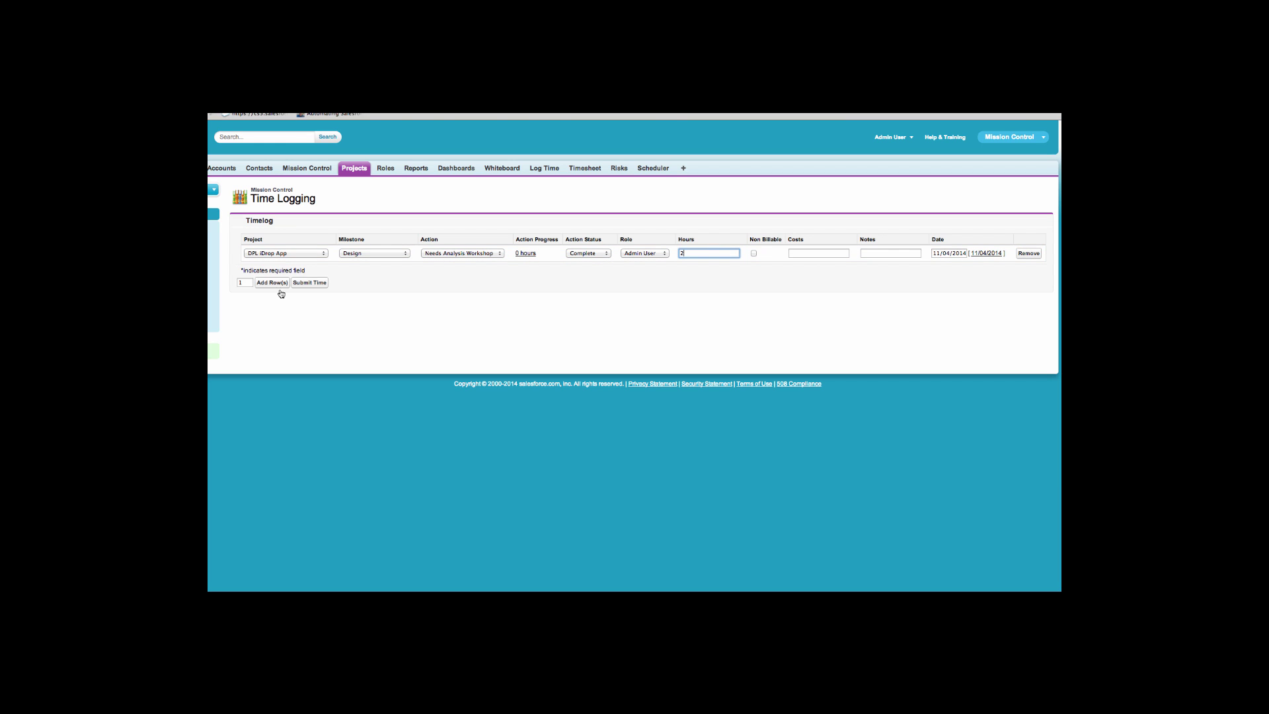
Add timelog rows and fill row 2: DPL iDrop App, Design, Needs Analysis Workshop, Complete, other team member
click(250, 282)
click(270, 283)
click(291, 270)
click(286, 280)
click(370, 270)
click(371, 282)
click(431, 269)
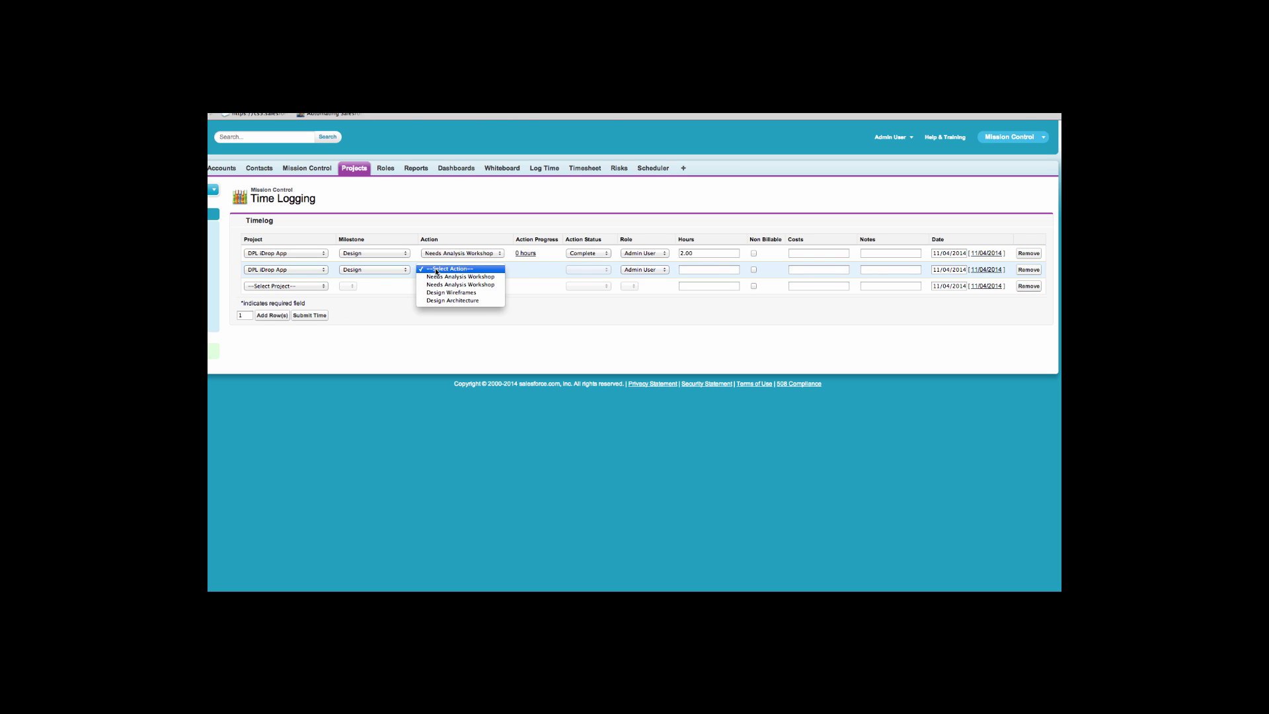
click(451, 277)
click(569, 268)
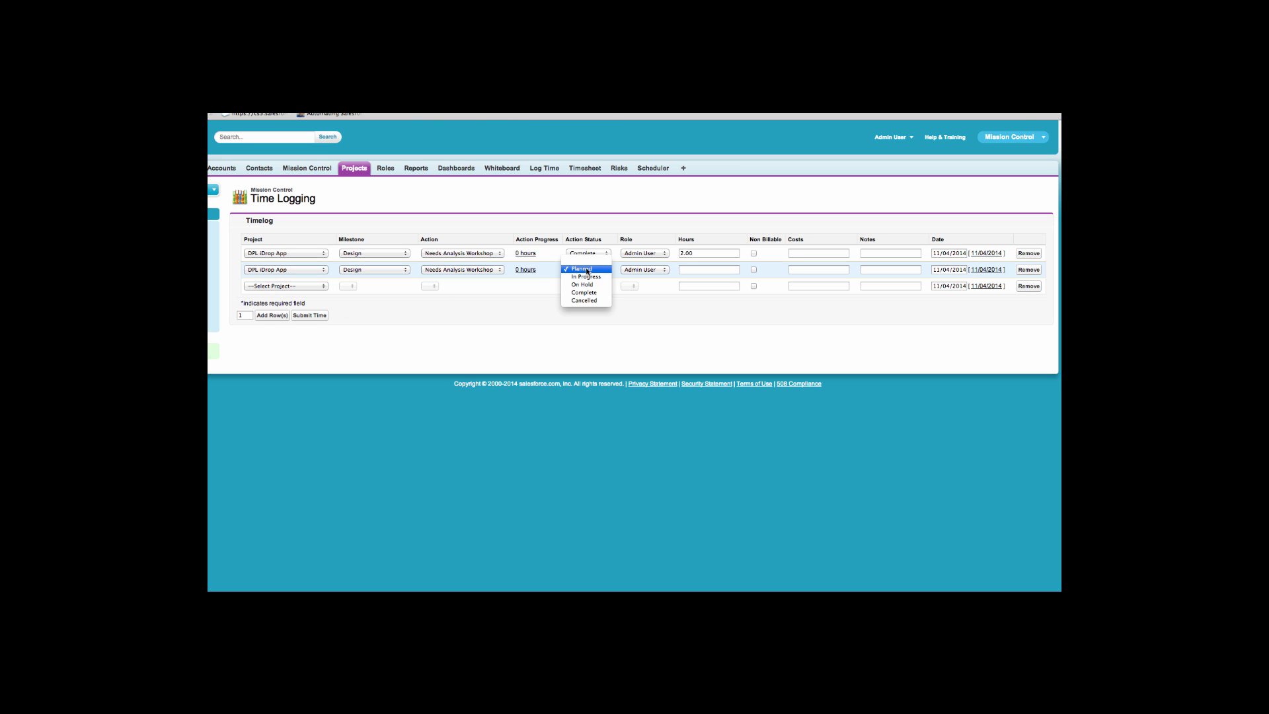
click(585, 296)
click(645, 270)
click(651, 278)
click(700, 271)
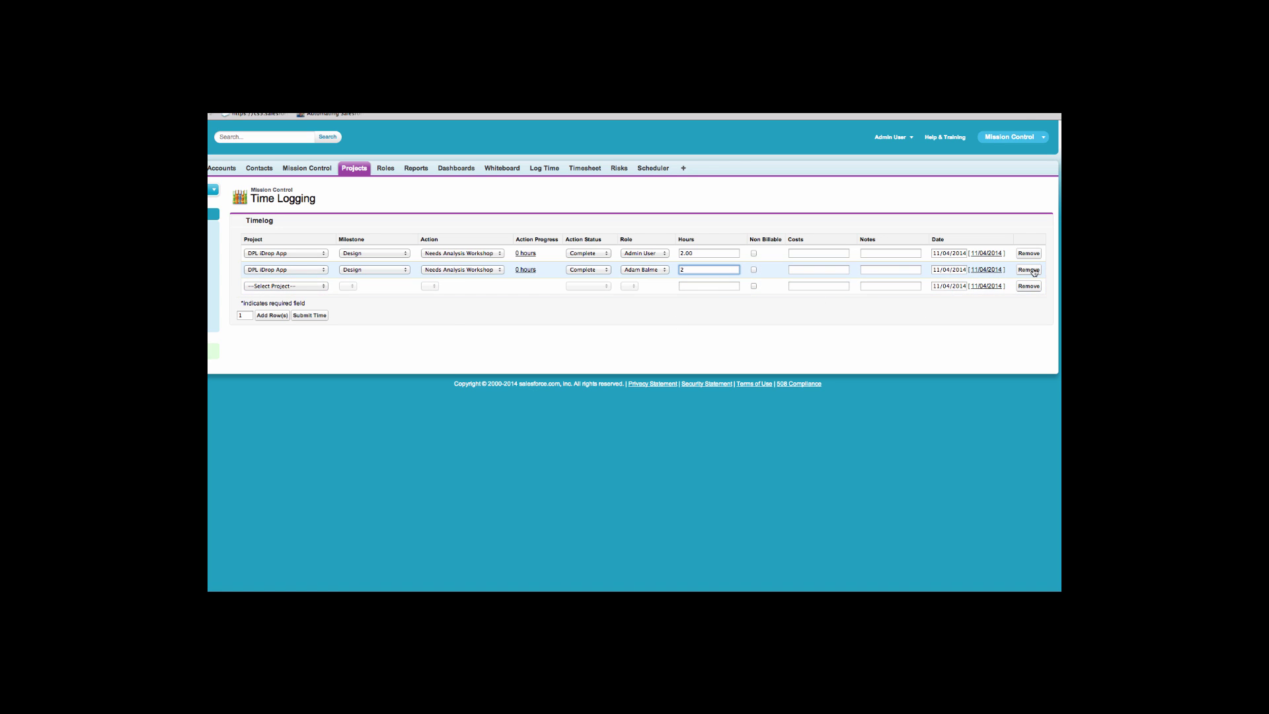
Fill row 3 with DPL iDrop App, Design, Design Architecture, In Progress, then submit the entries
click(291, 286)
click(308, 294)
click(357, 286)
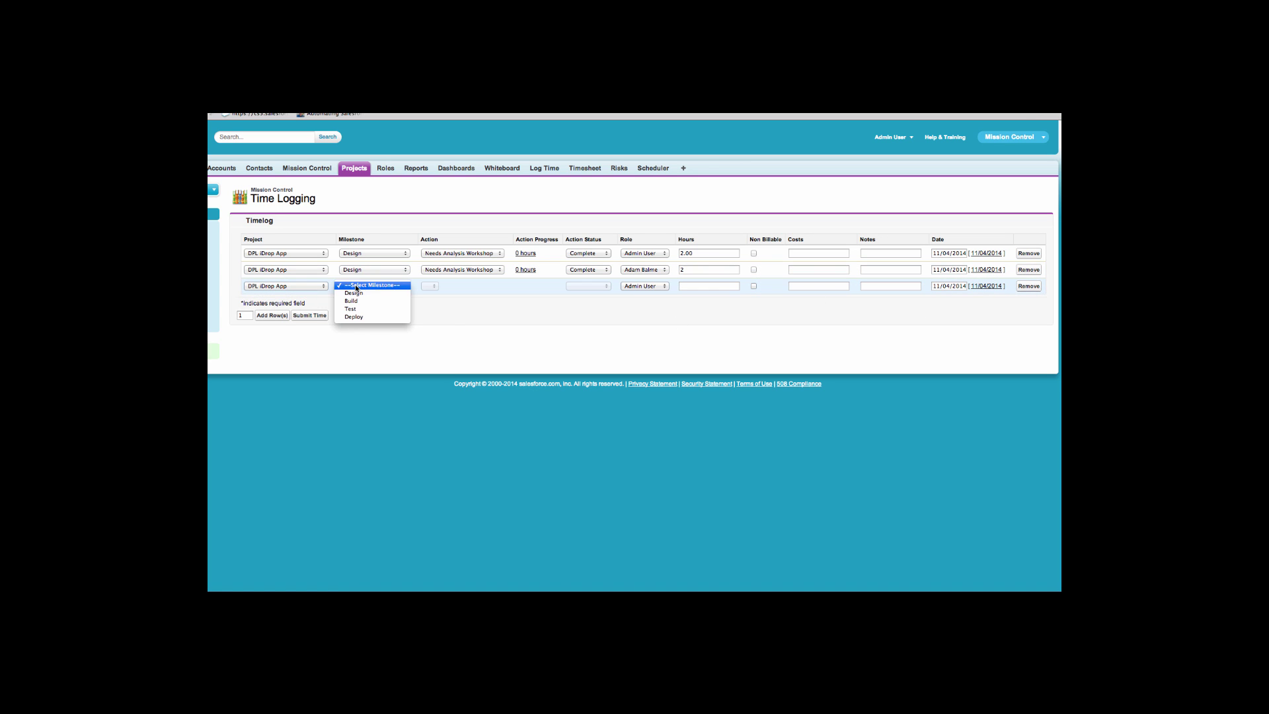
click(358, 292)
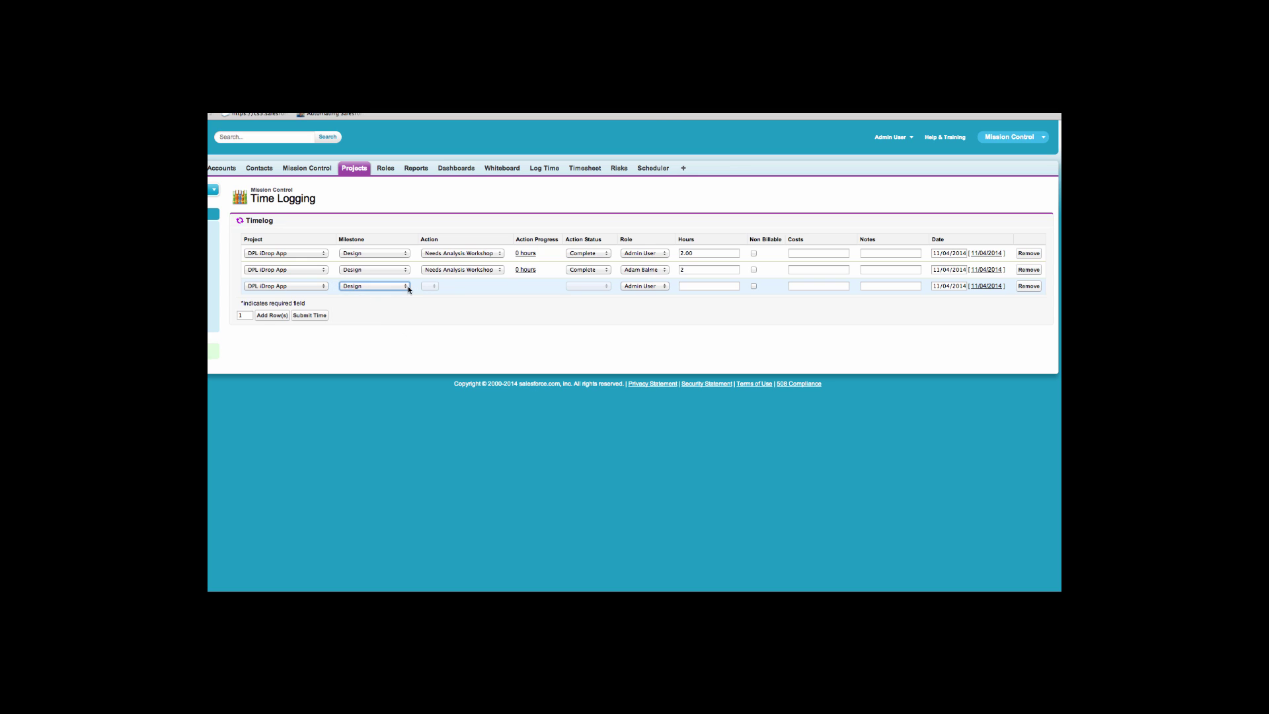
click(431, 286)
click(454, 318)
click(588, 286)
click(585, 300)
click(681, 286)
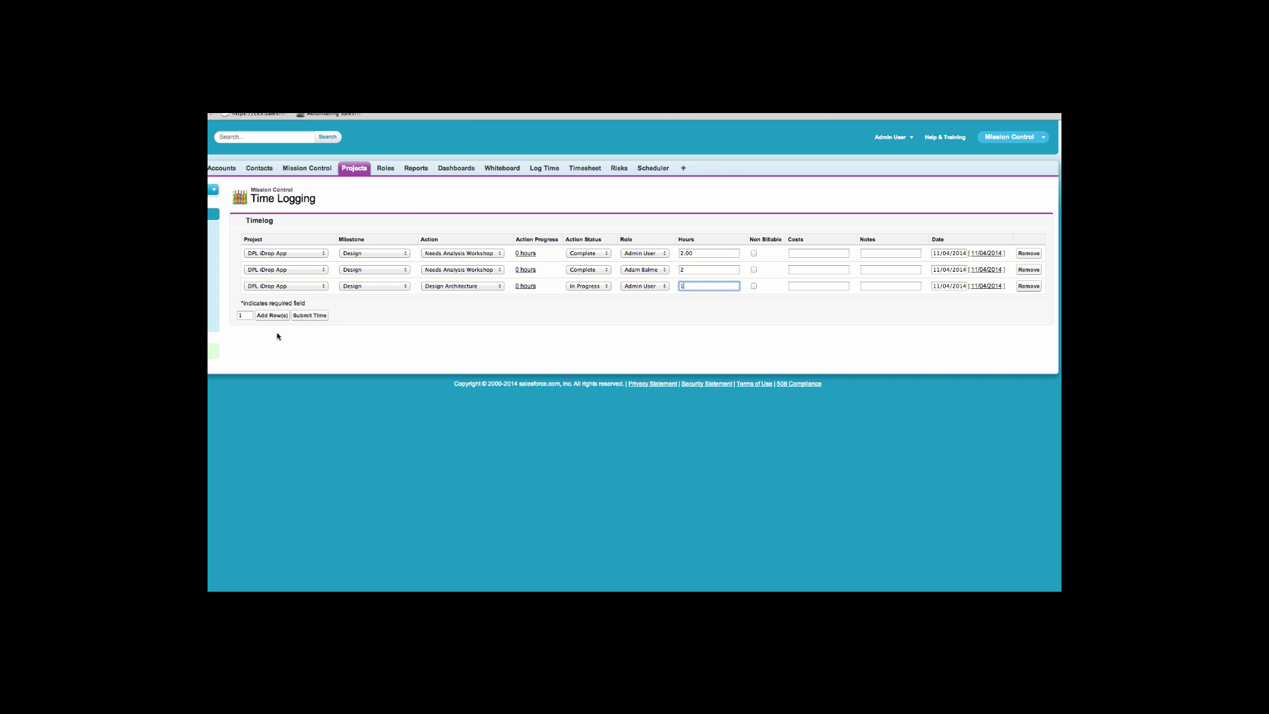
click(307, 316)
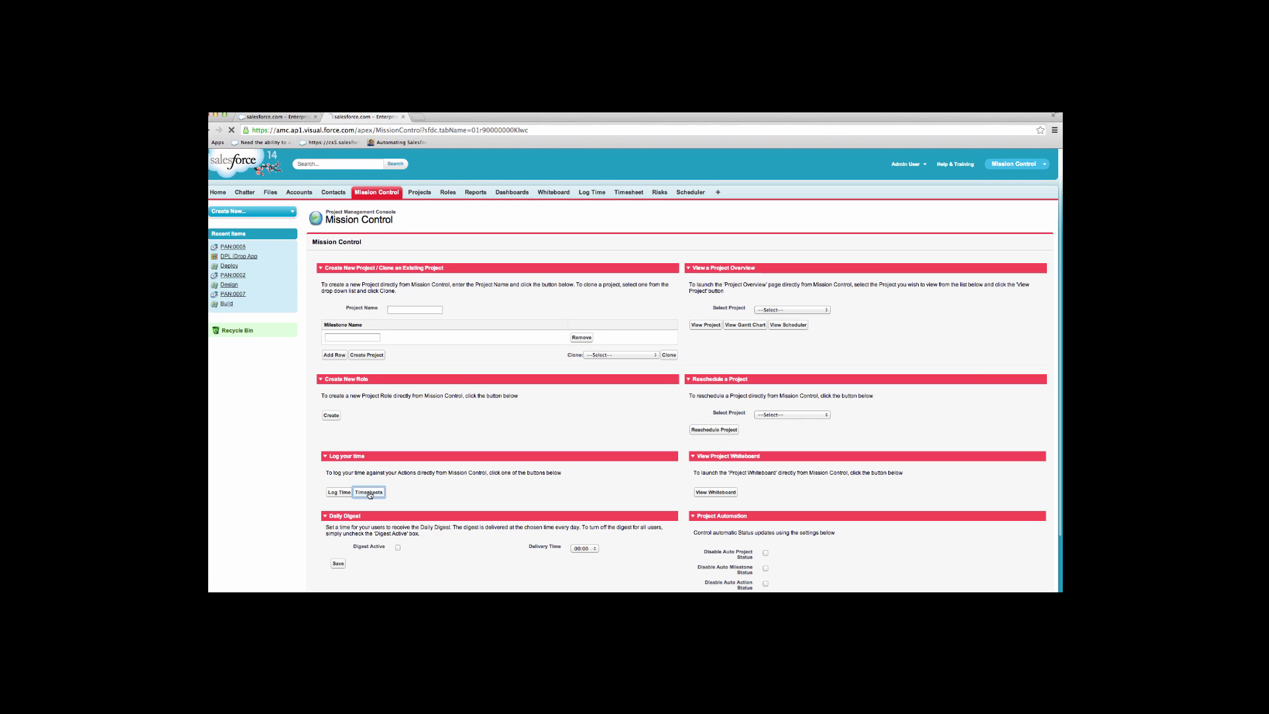
click(369, 493)
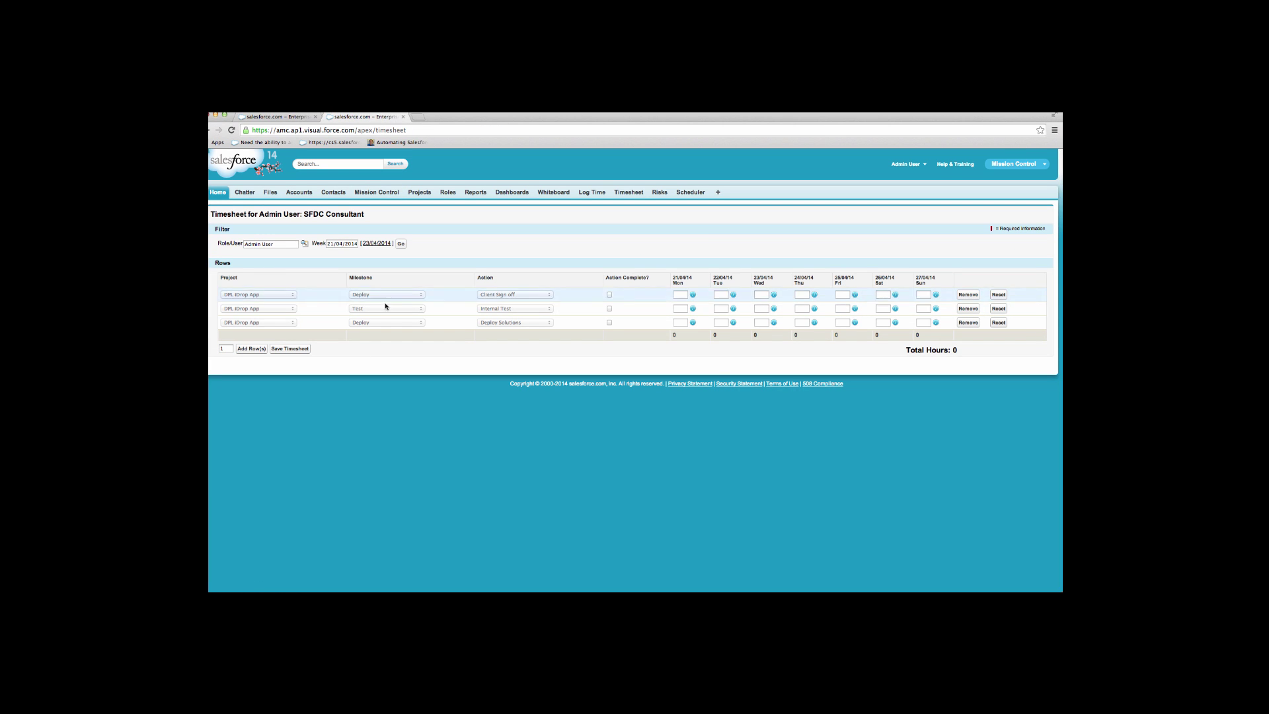
Mark the first and third timesheet rows' actions complete and enter 3 Wednesday hours on the third
click(608, 295)
click(681, 295)
click(609, 322)
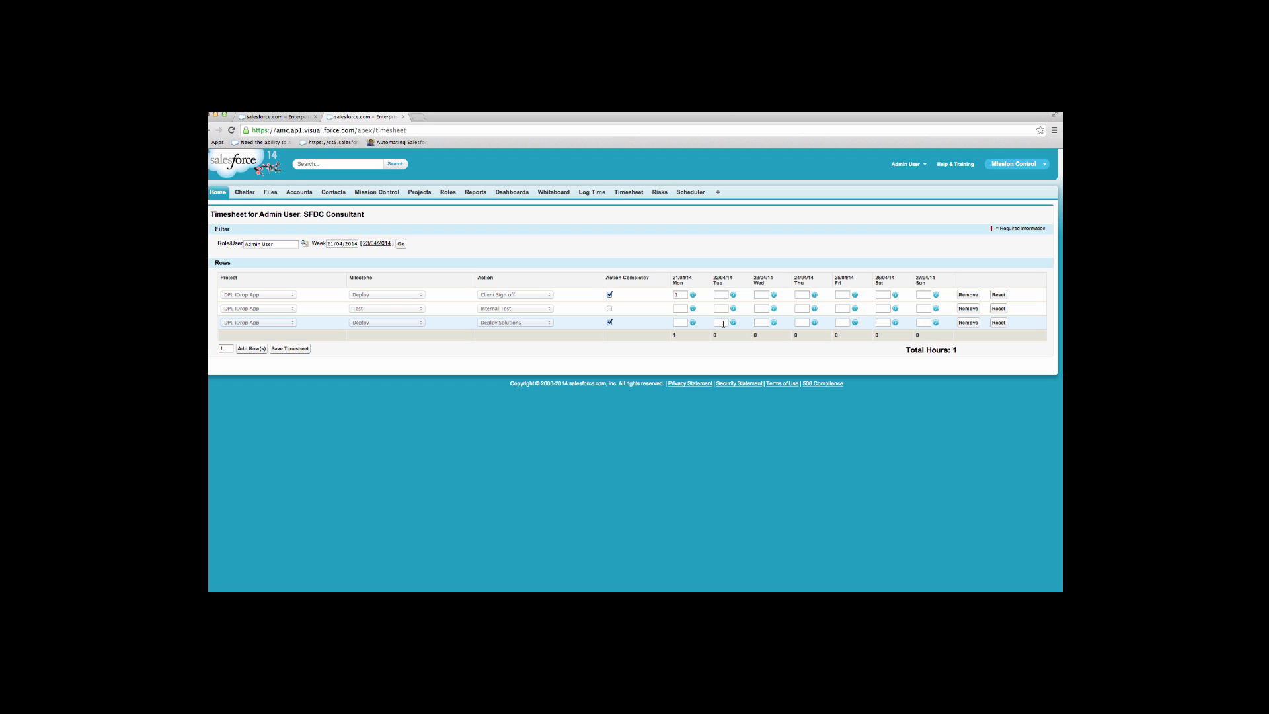
click(761, 322)
text(3)
Add a DPL iDrop App row for Build milestone, Build Application action, with Tuesday hours, and save the timesheet
click(252, 349)
click(257, 329)
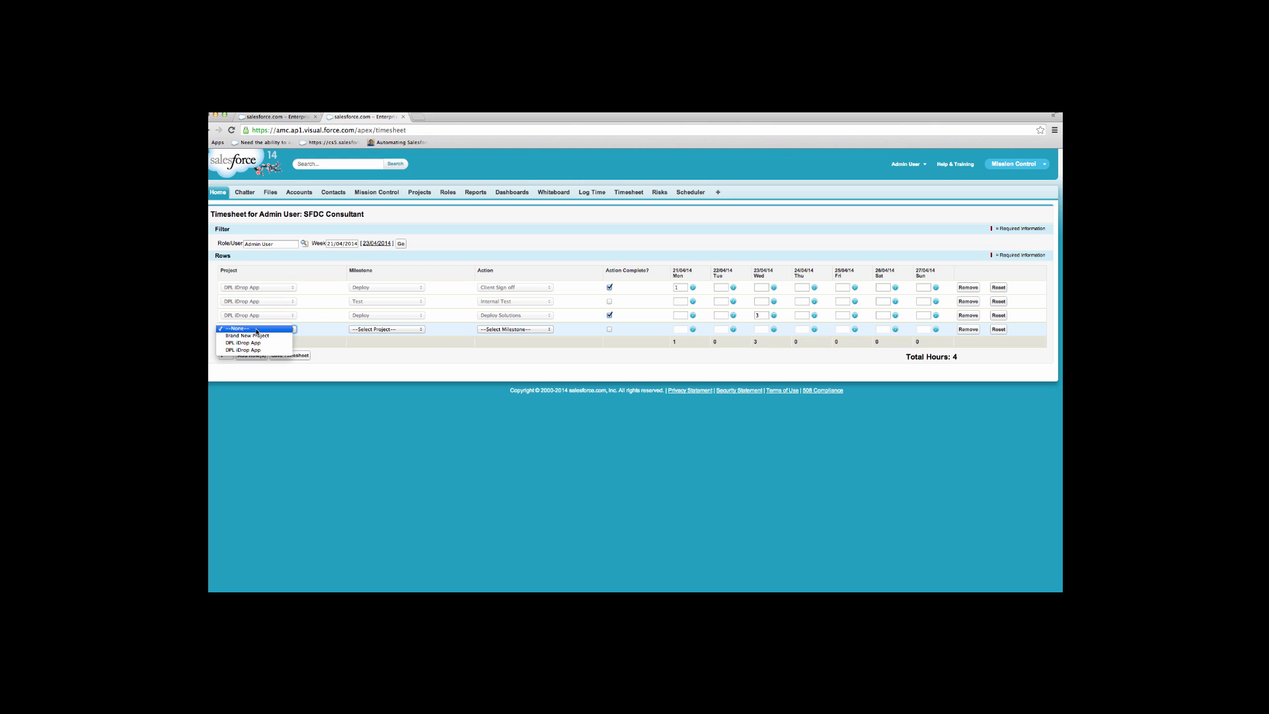
click(246, 343)
click(375, 329)
click(376, 336)
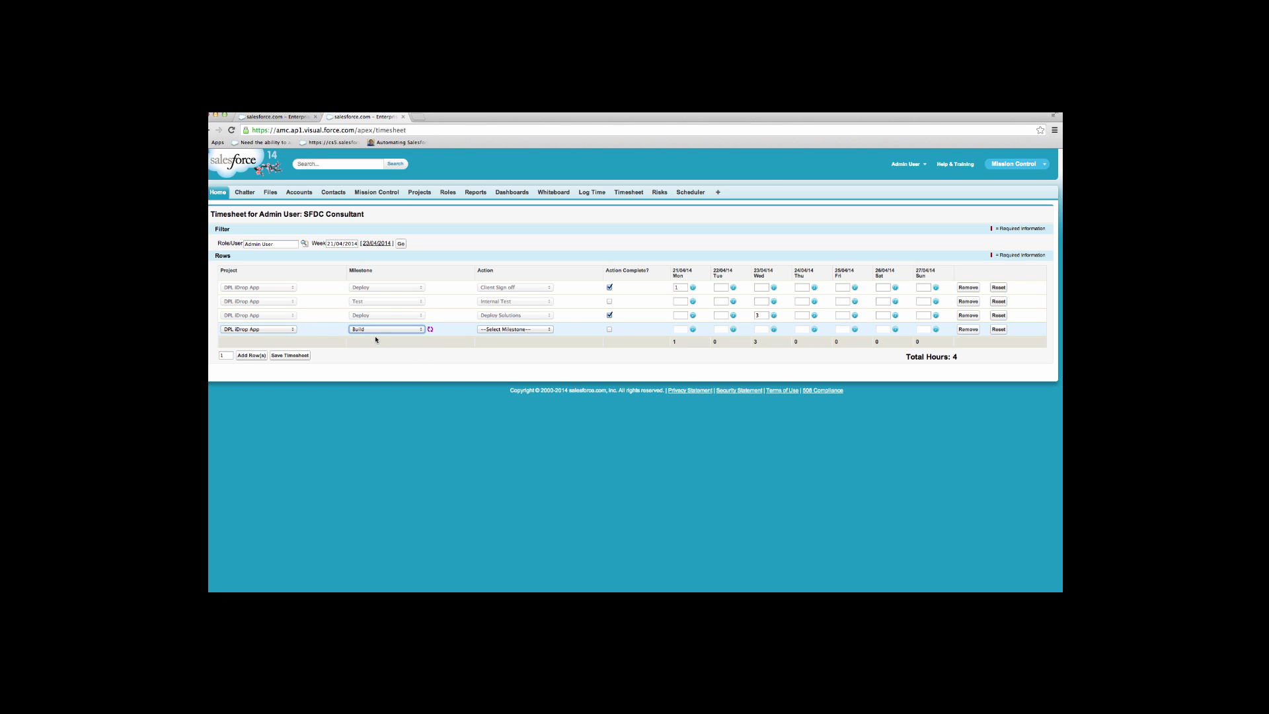
click(512, 329)
click(546, 337)
click(723, 328)
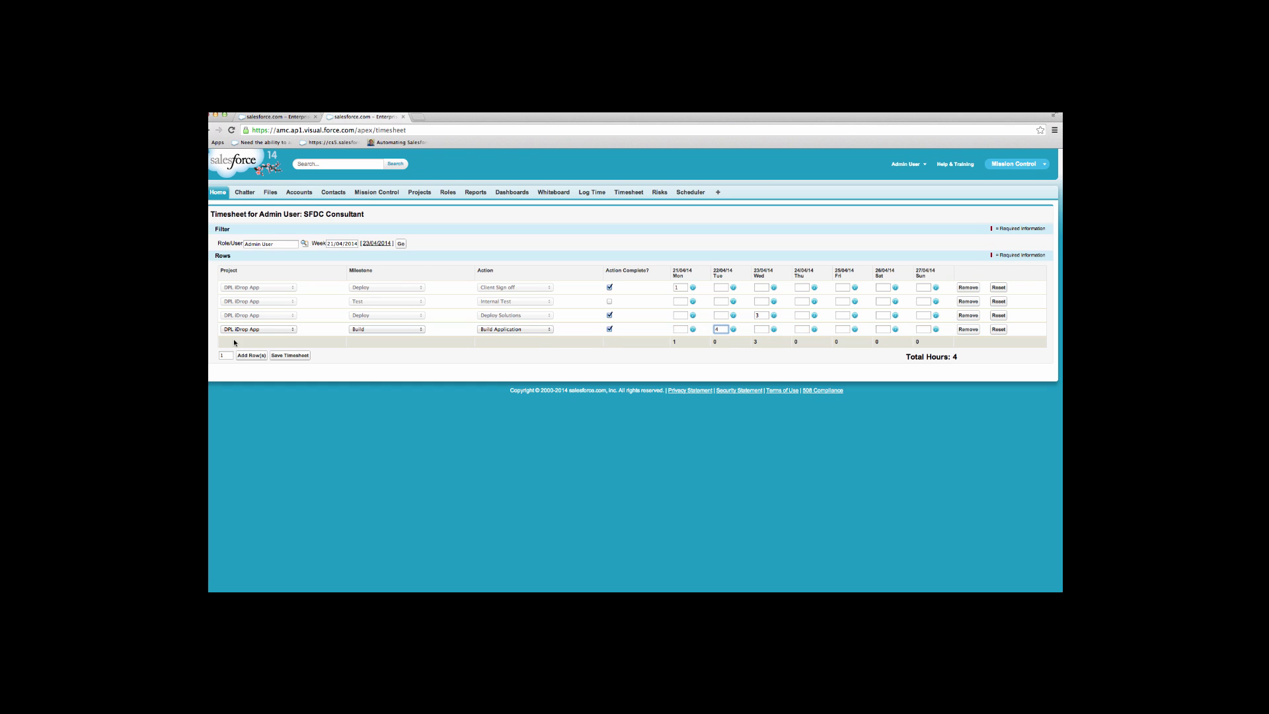
click(286, 355)
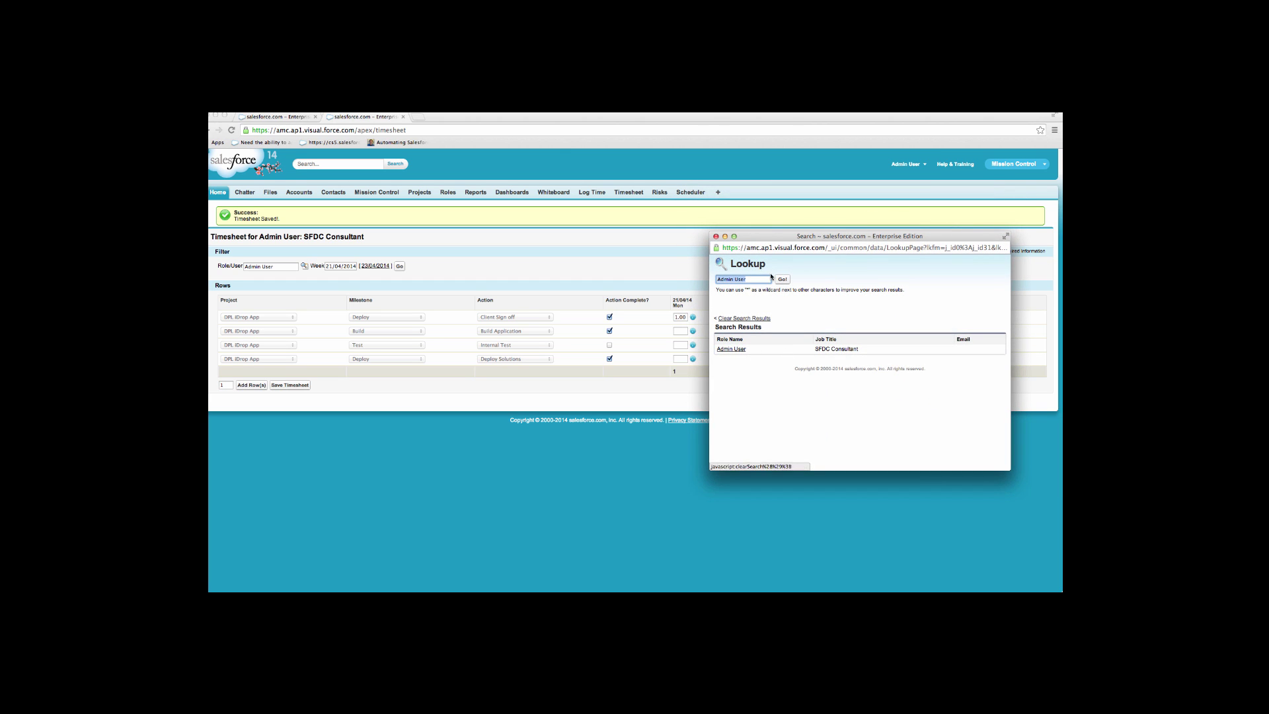
Switch the timesheet view to the other consultant's role
key(BackSpace)
click(782, 279)
click(732, 342)
click(400, 267)
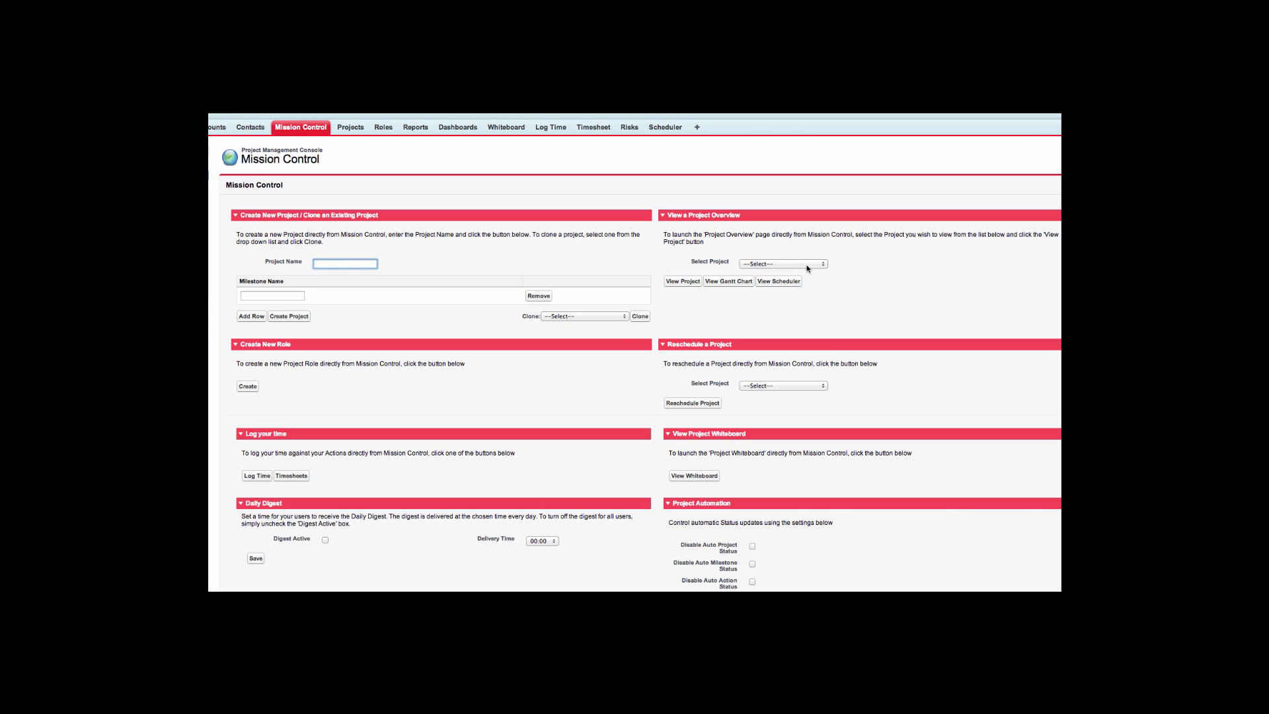
Select DPL iDrop App under View a Project Overview and view the project
click(800, 263)
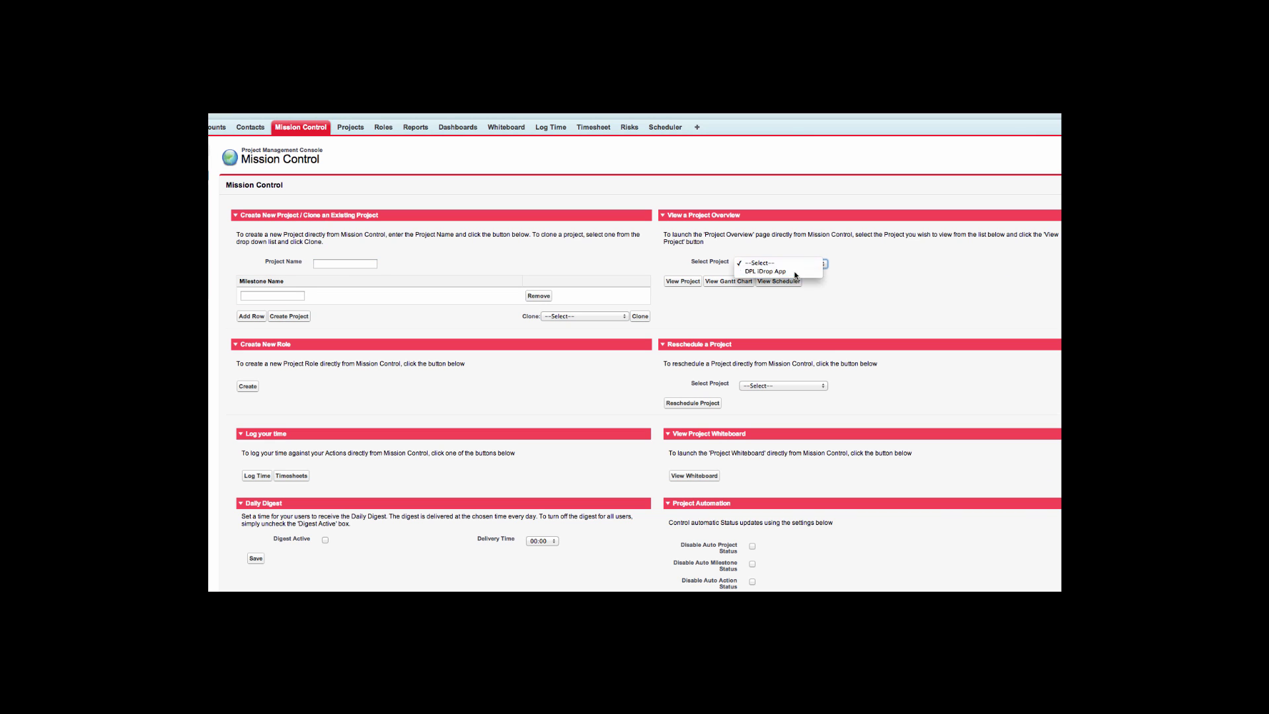
click(794, 272)
click(679, 285)
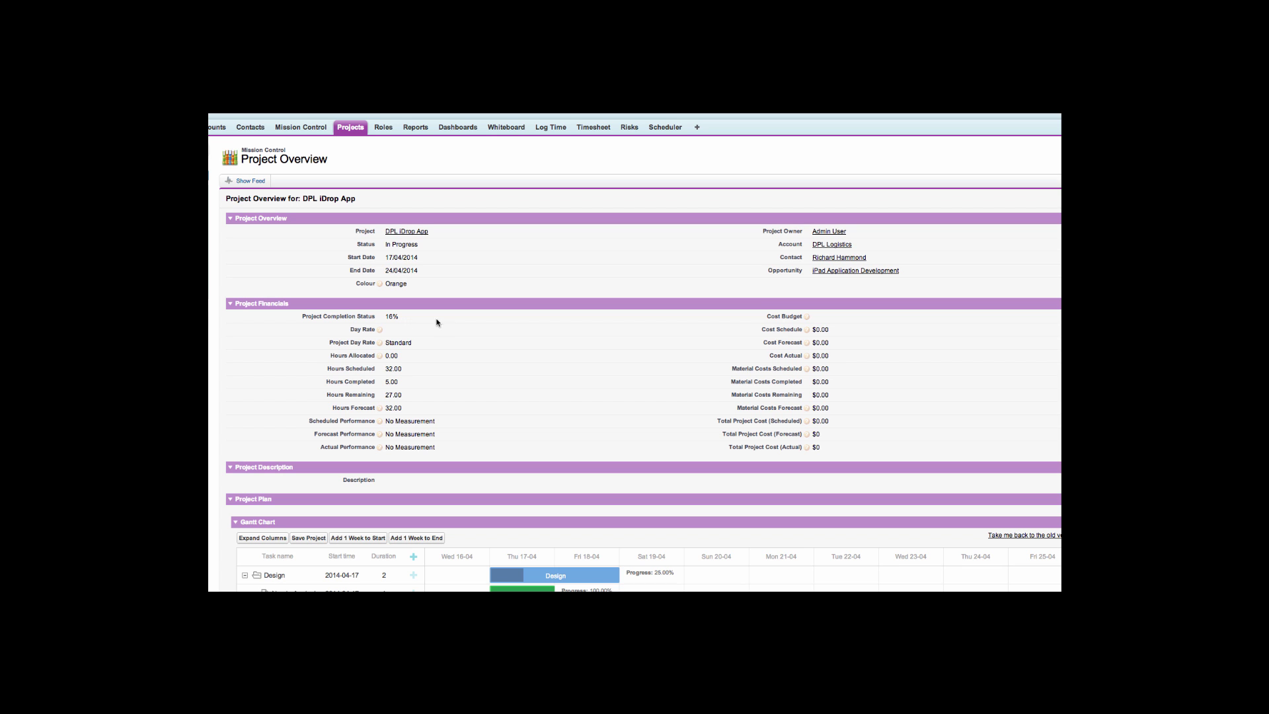
scroll(487, 337, down, 2)
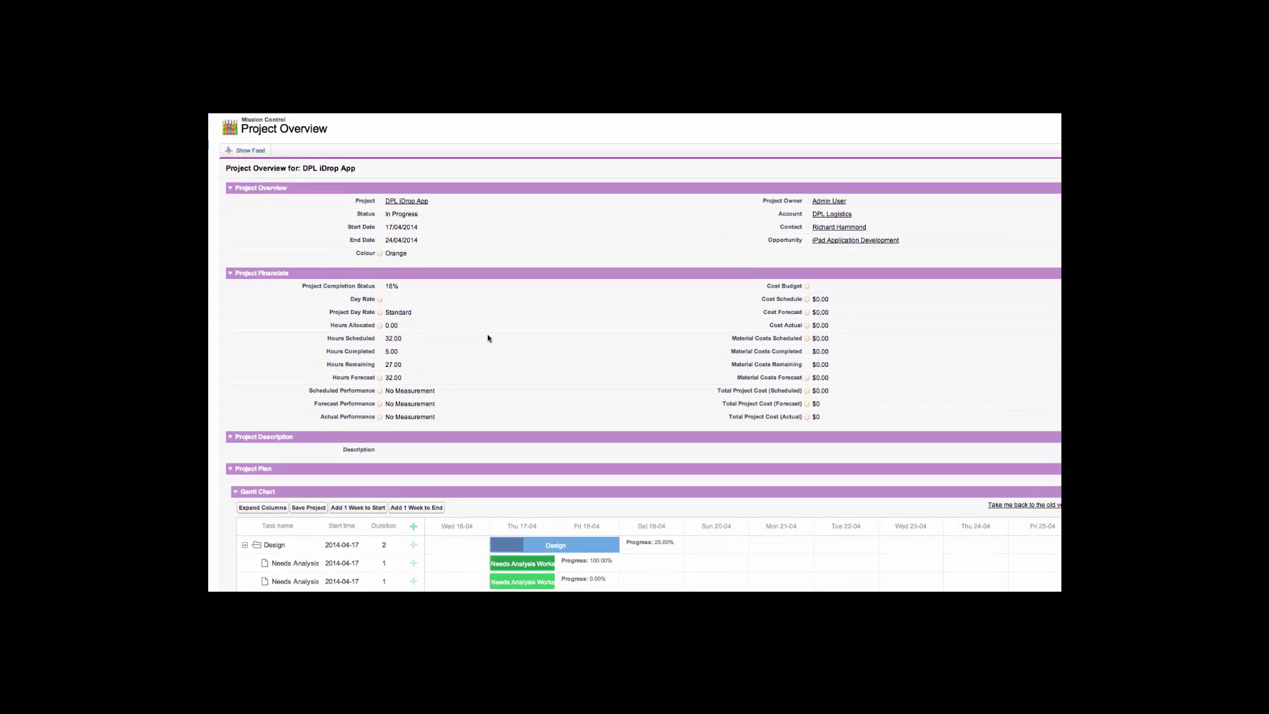
scroll(488, 338, down, 5)
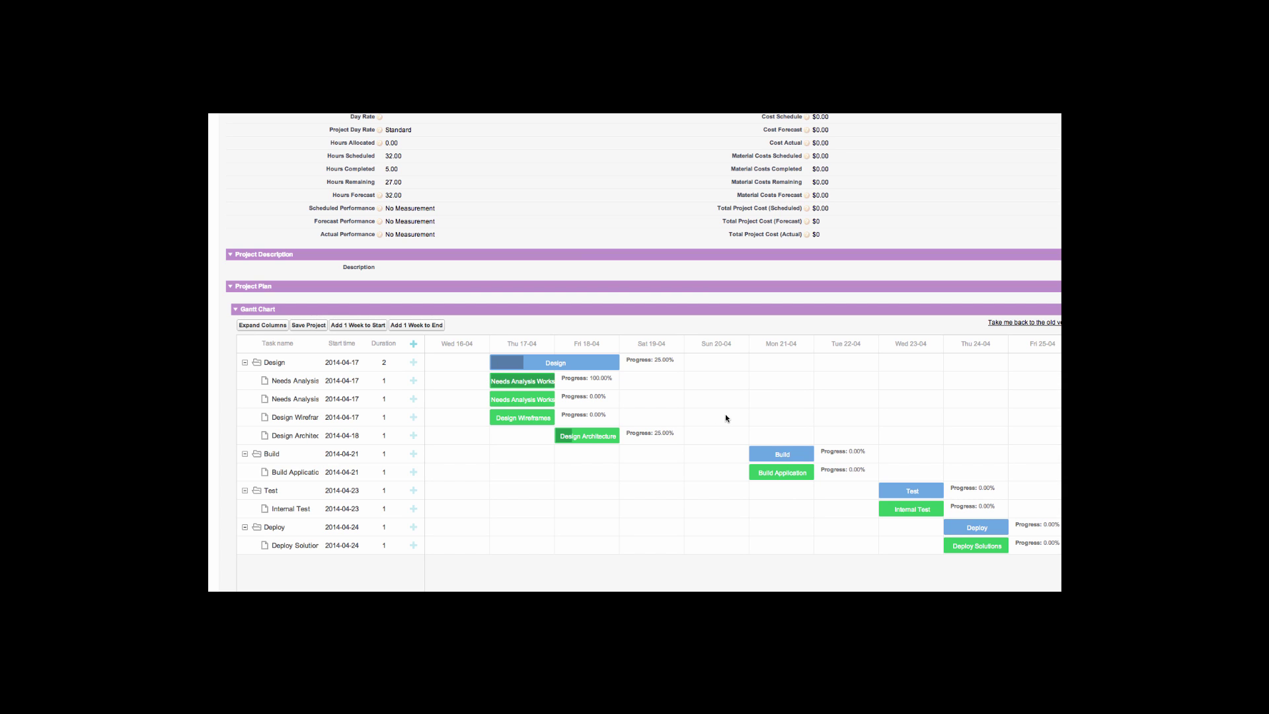
scroll(635, 352, down, 5)
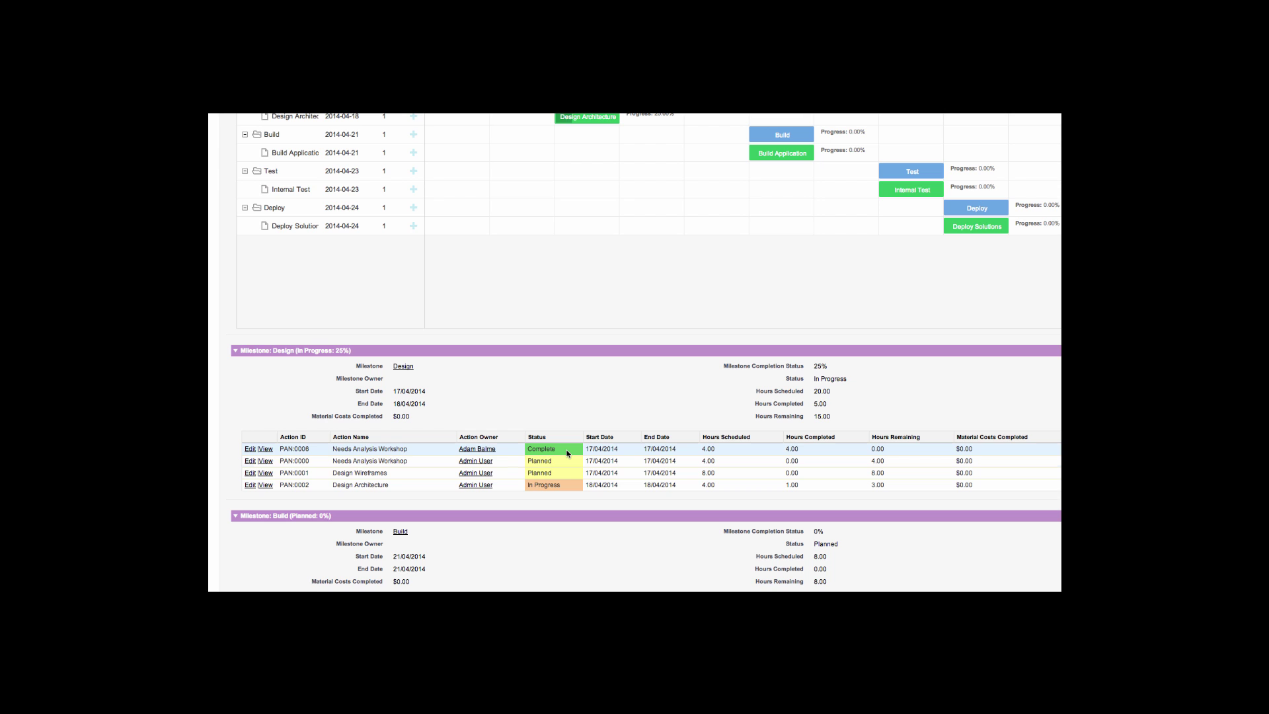
scroll(714, 522, down, 4)
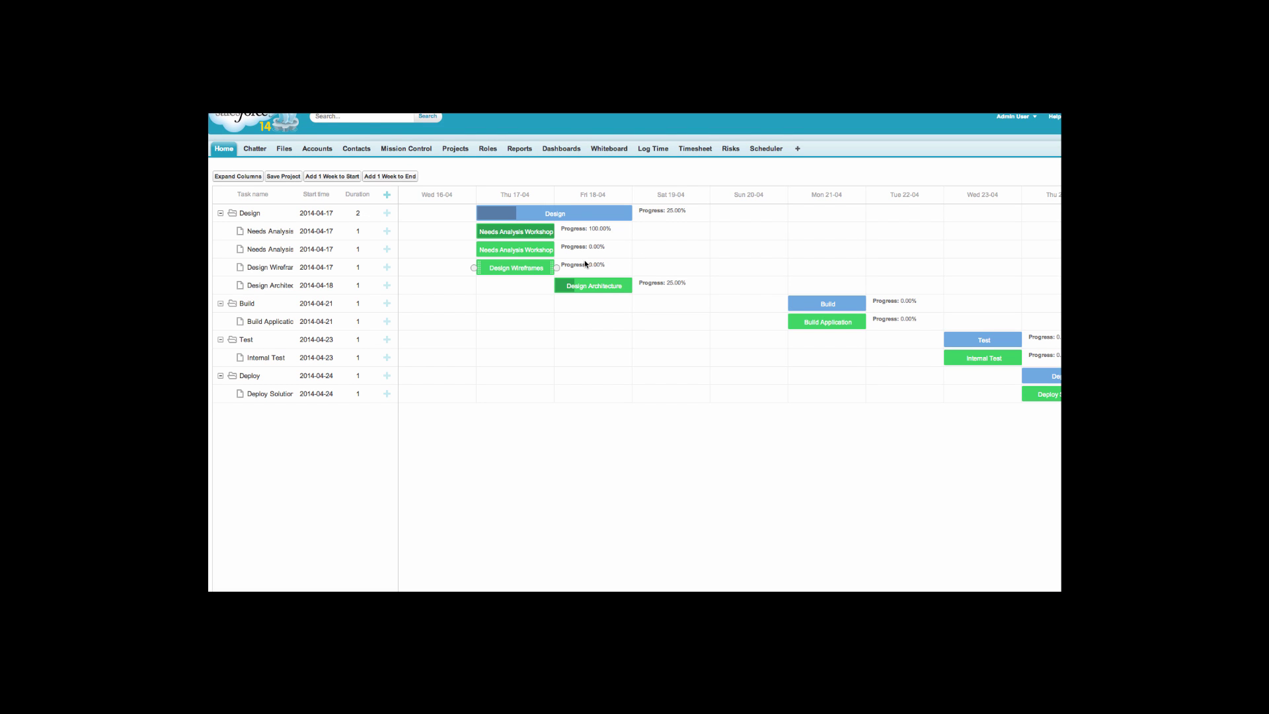
Give the second Needs Analysis Workshop 5.00 hours, the other consultant as owner, and a two-day duration
double_click(544, 251)
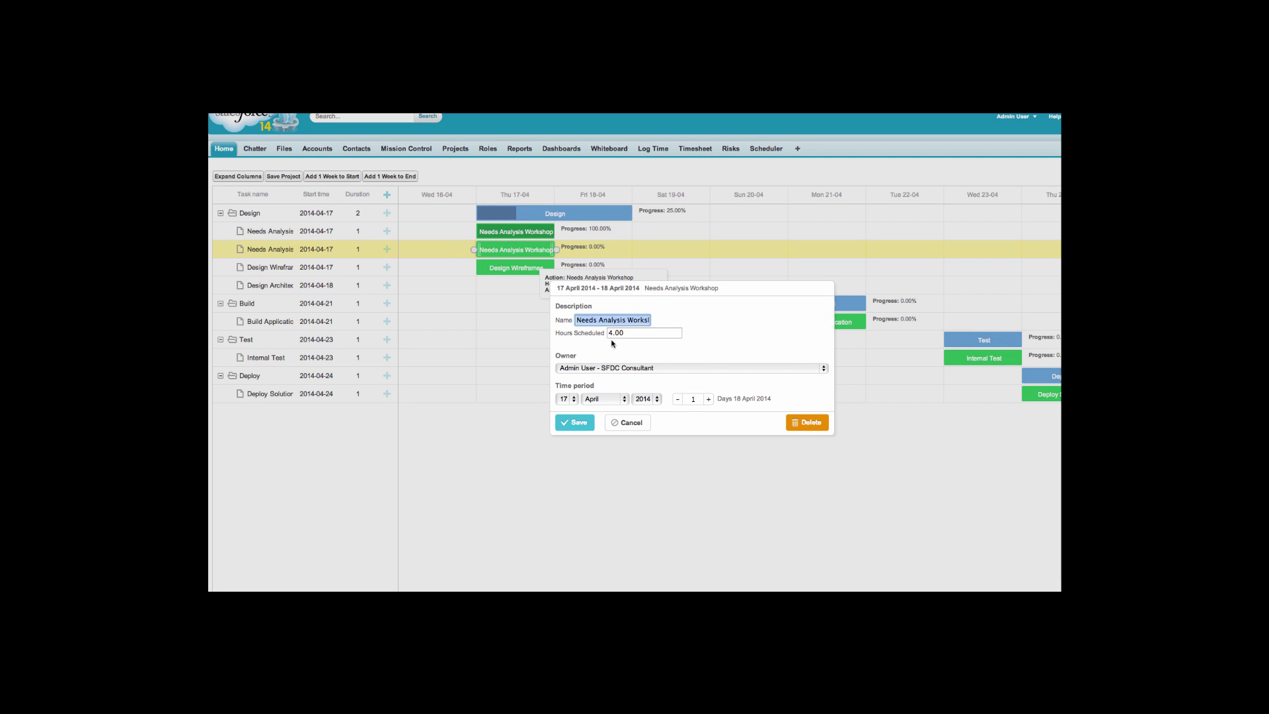
click(610, 334)
key(Delete)
key(Delete)
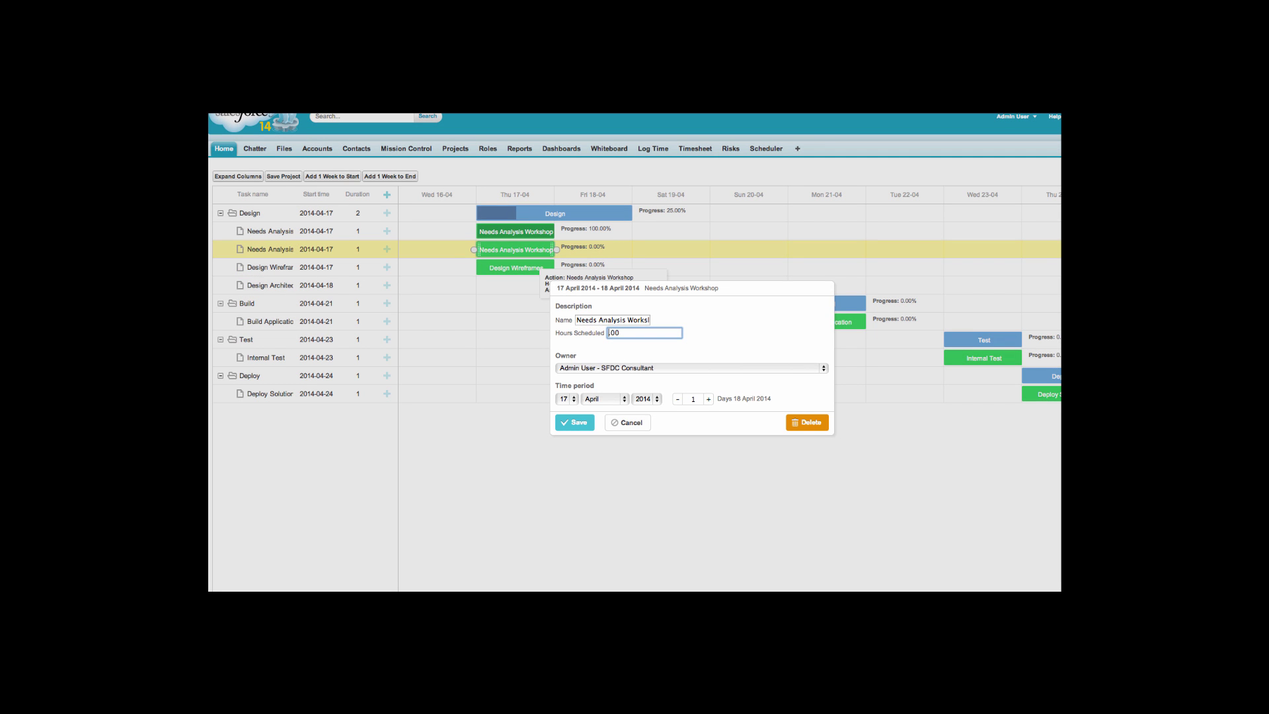
click(615, 367)
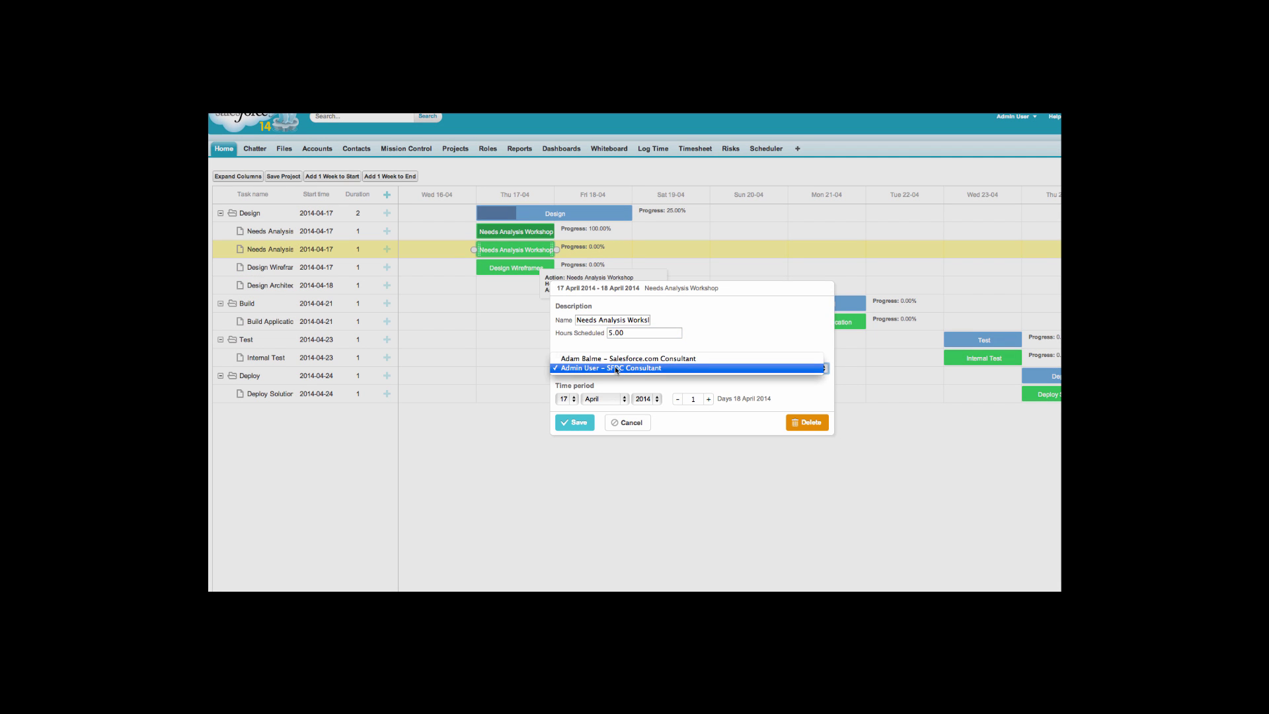
click(615, 361)
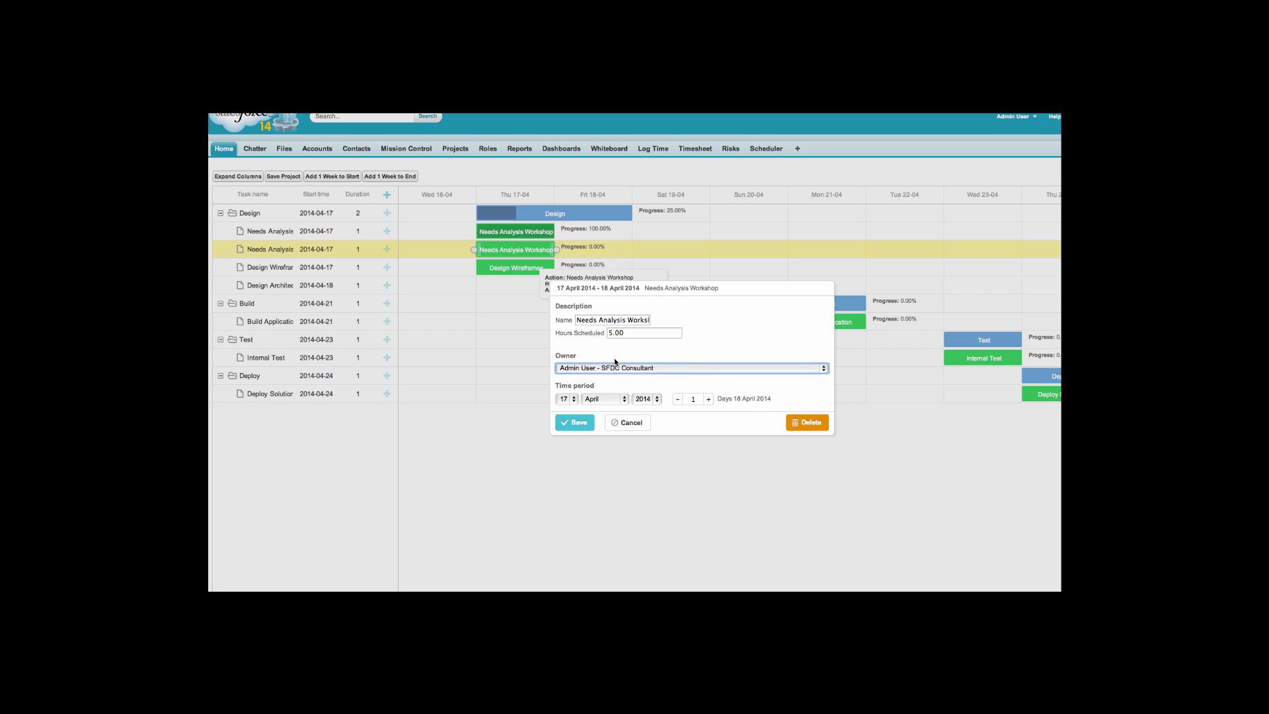
click(709, 400)
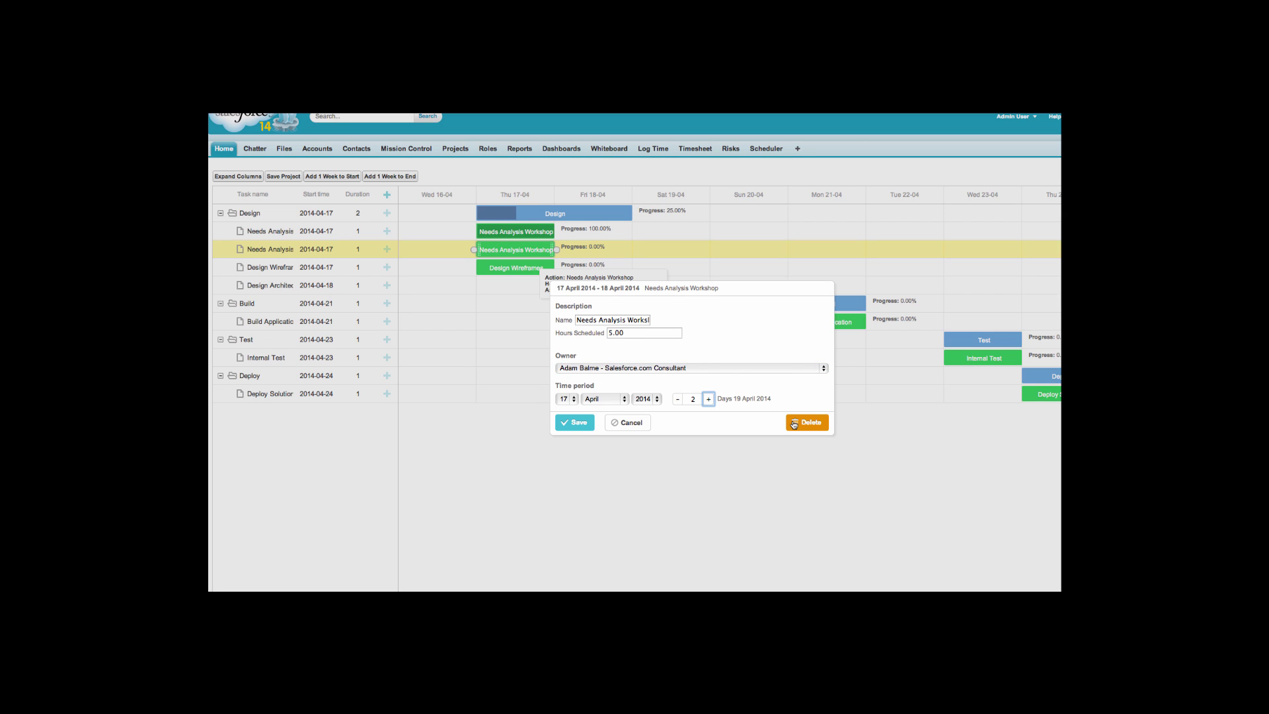
click(575, 428)
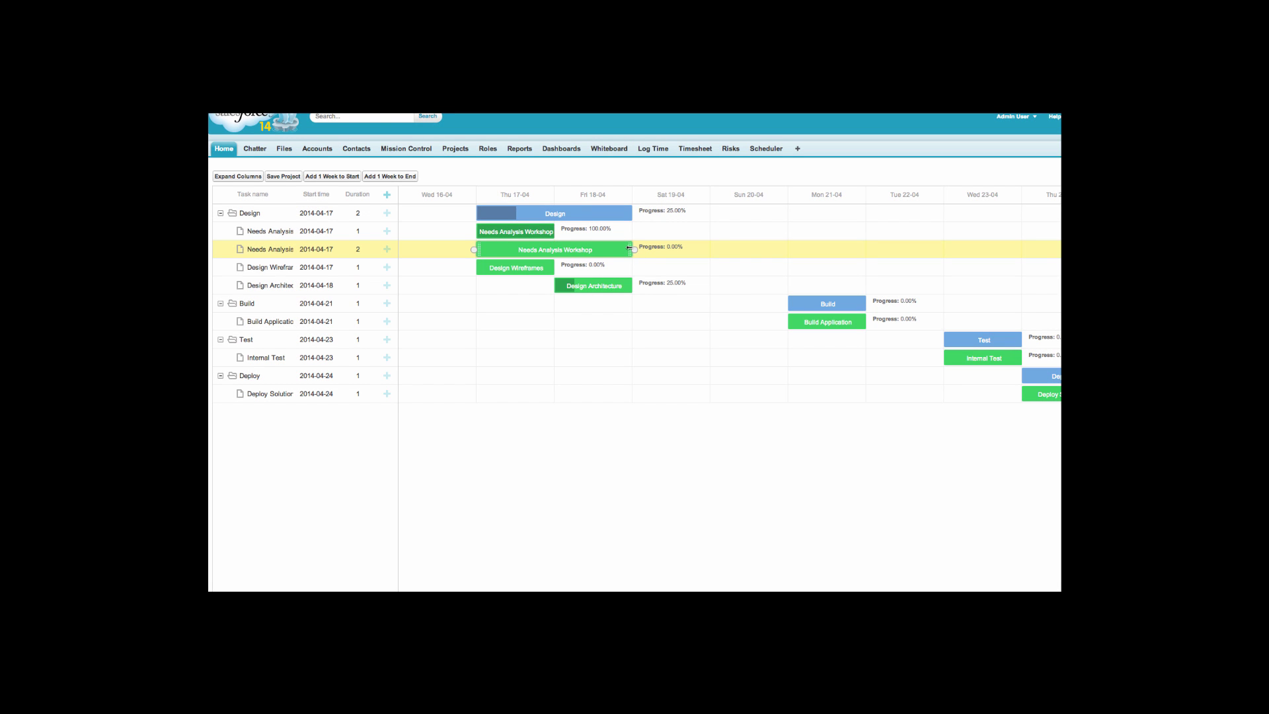
Stretch the second workshop to three days from Fri 18-04 after the first, and link Design Architecture to Build Application
drag(629, 249, 713, 253)
drag(552, 250, 624, 254)
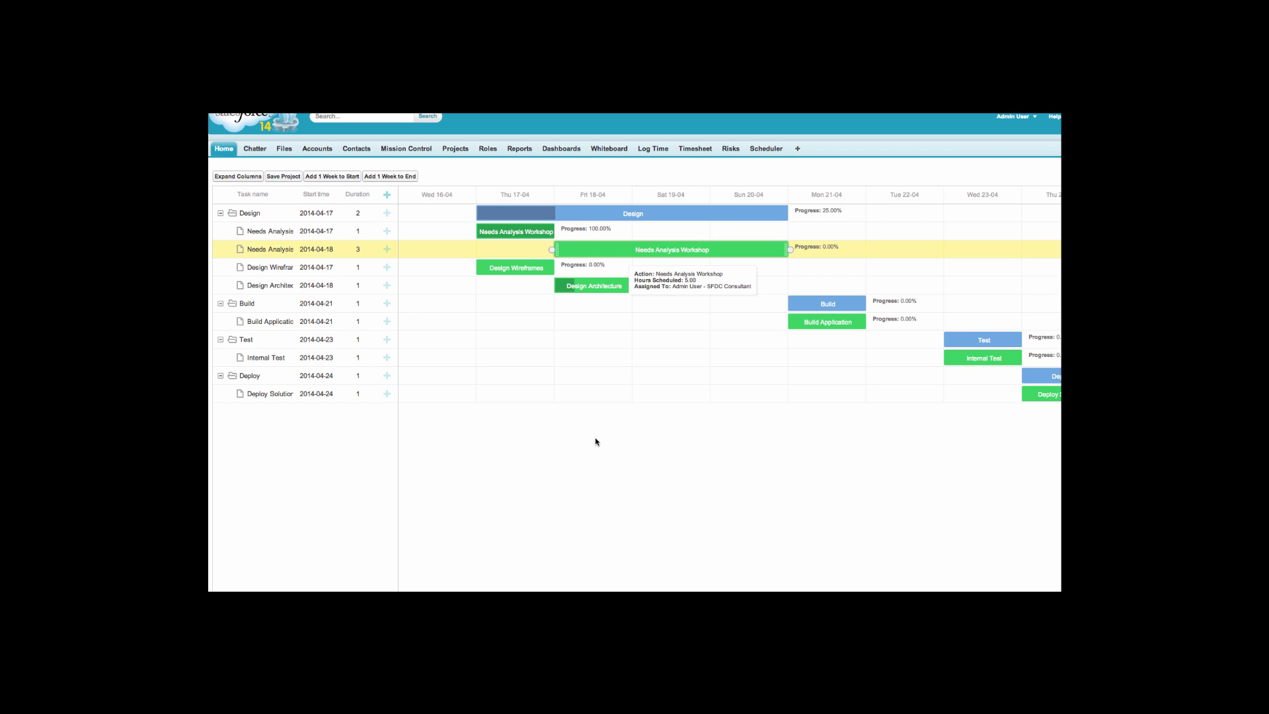
mouse_move(554, 231)
drag(559, 235, 554, 254)
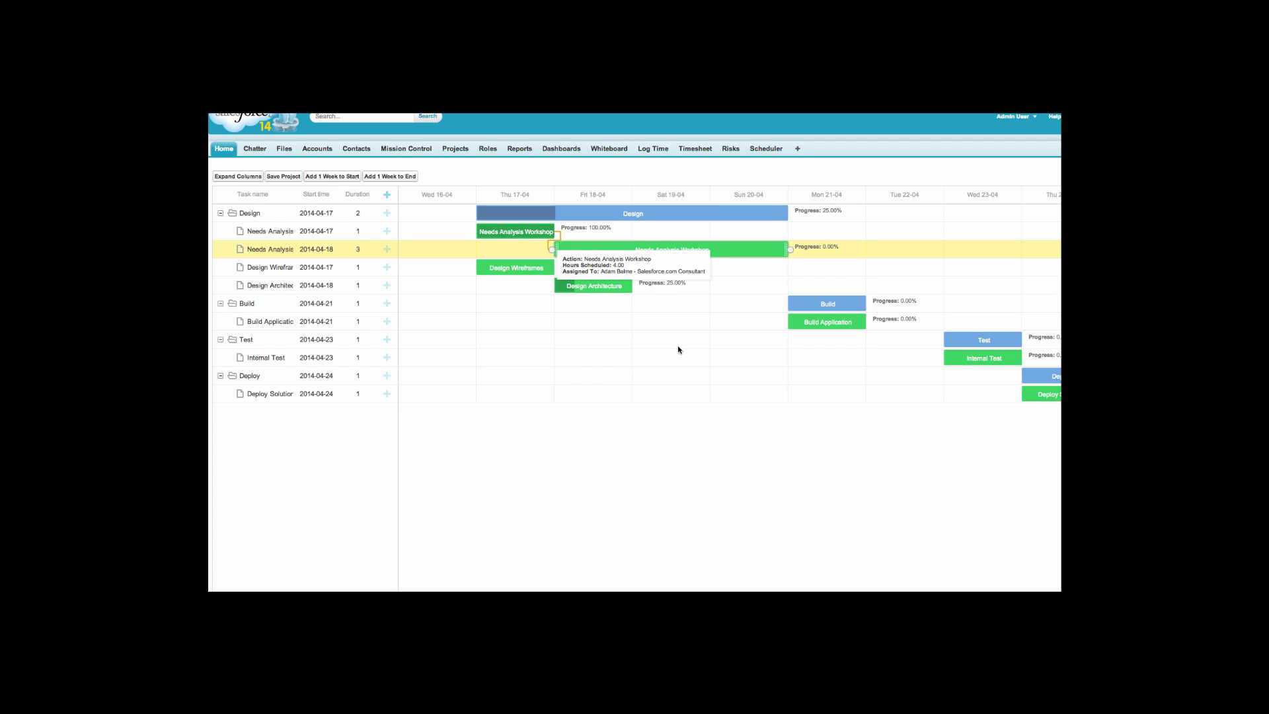
mouse_move(634, 288)
drag(636, 289, 785, 326)
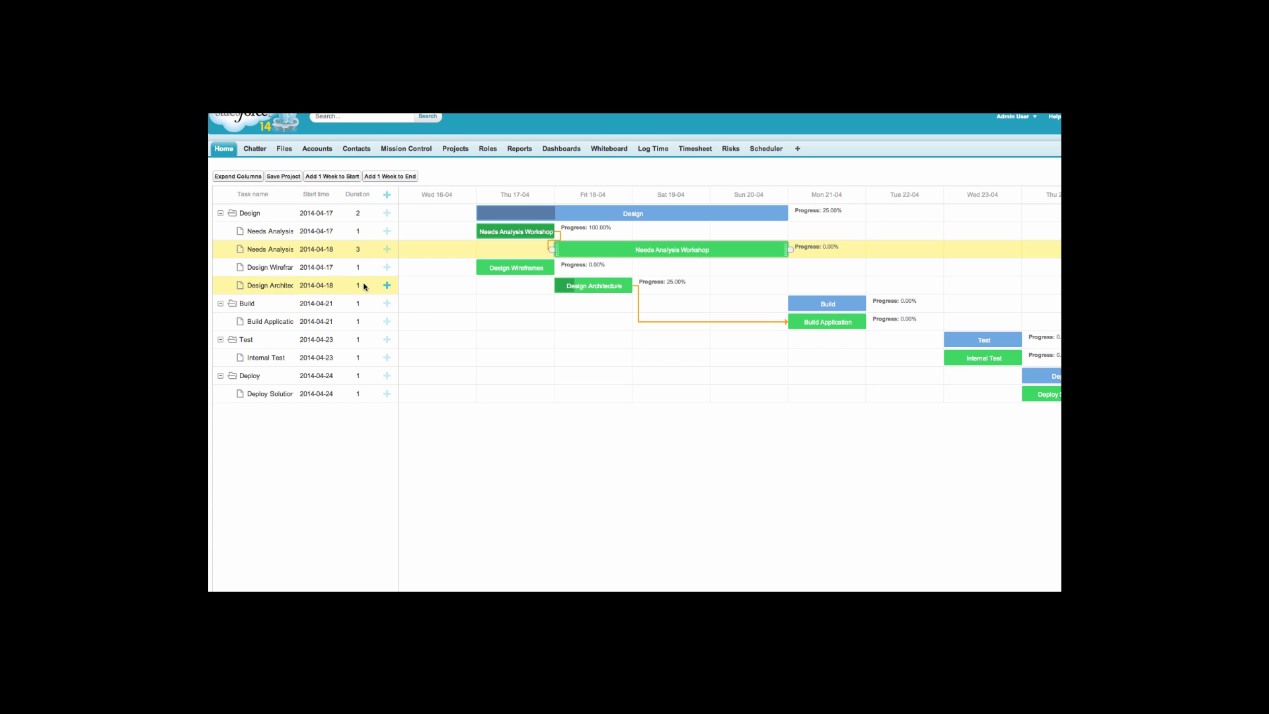
Save the rescheduled plan and add a 1-hour Client Sign off action under Deploy, owned by Admin User
click(283, 179)
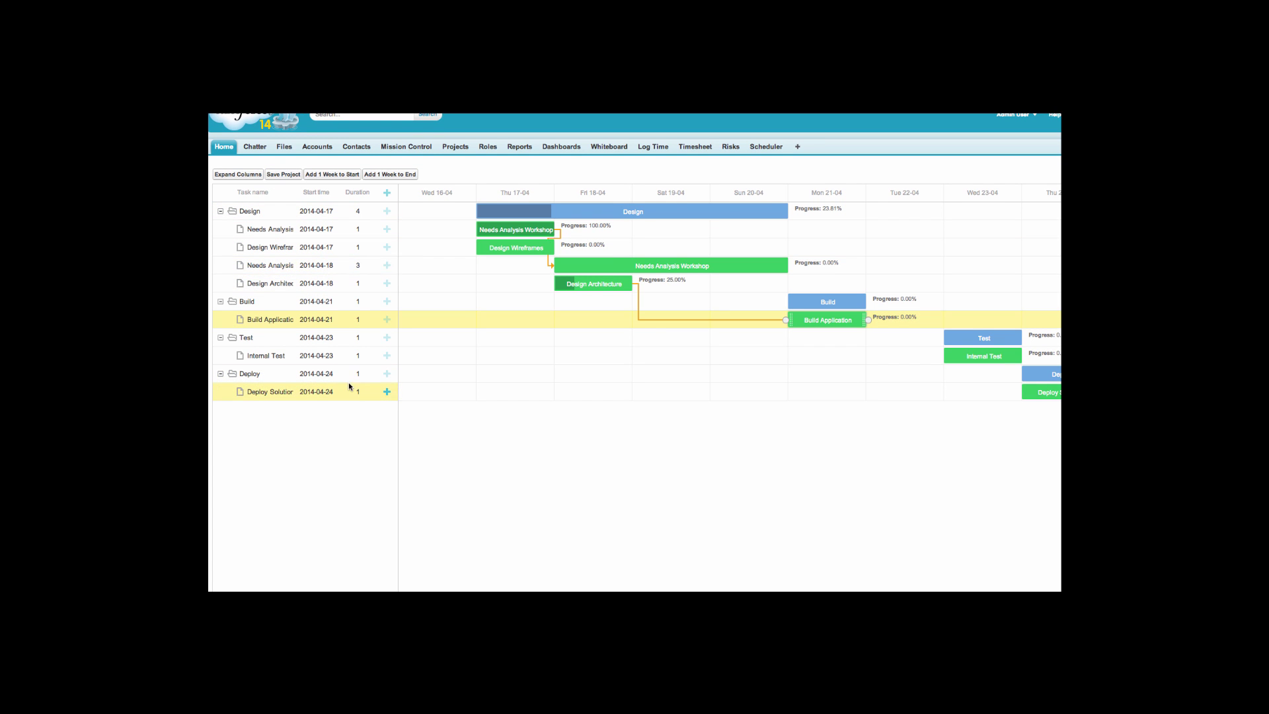
click(387, 393)
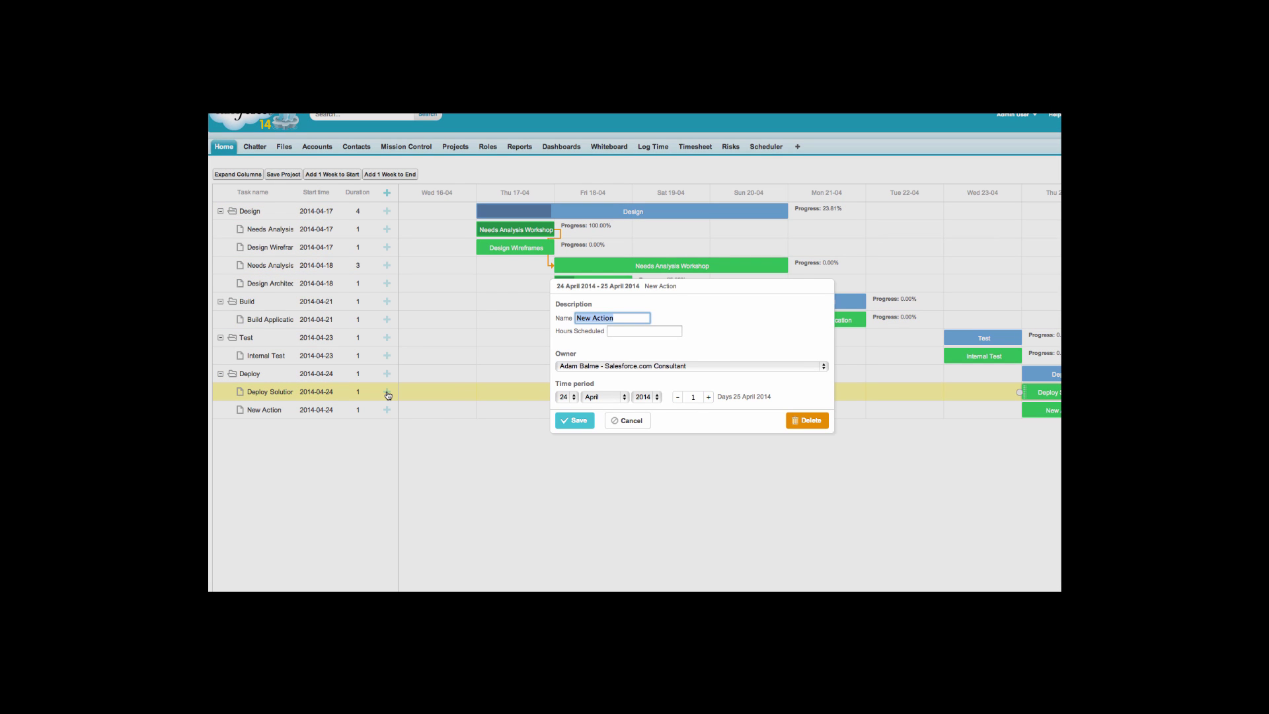
text(Client Sign off)
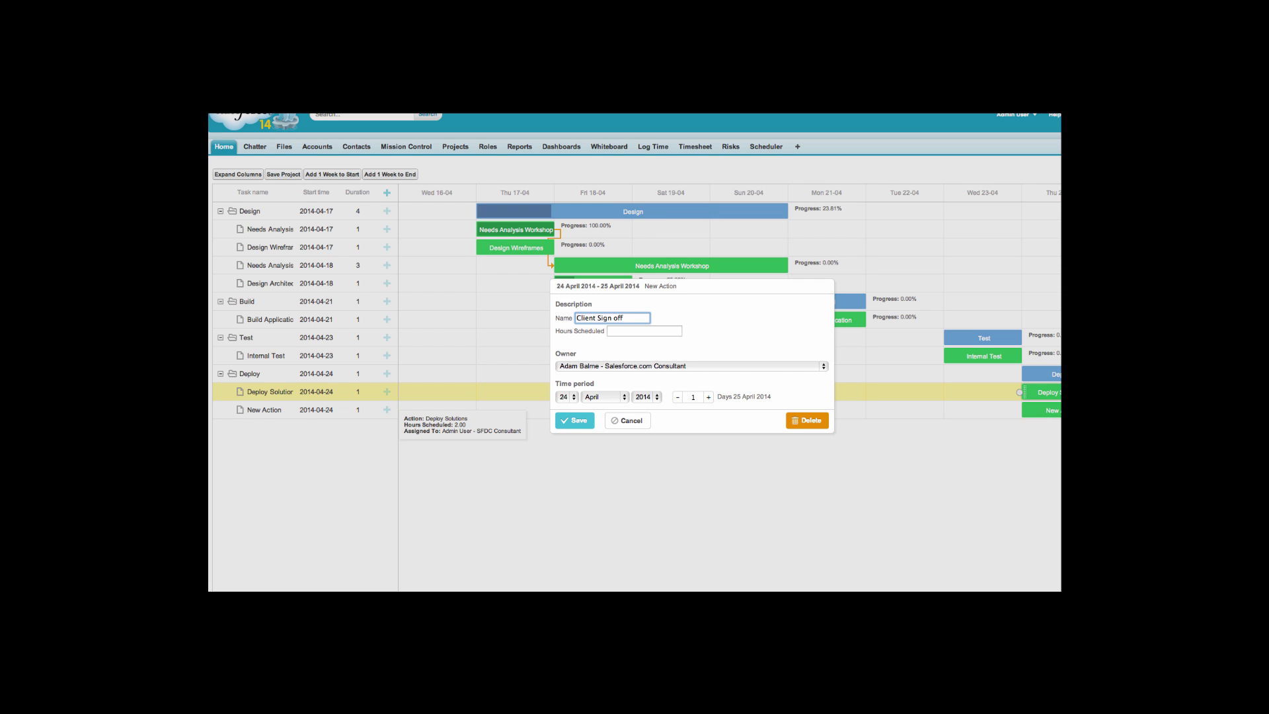
key(Tab)
text(1)
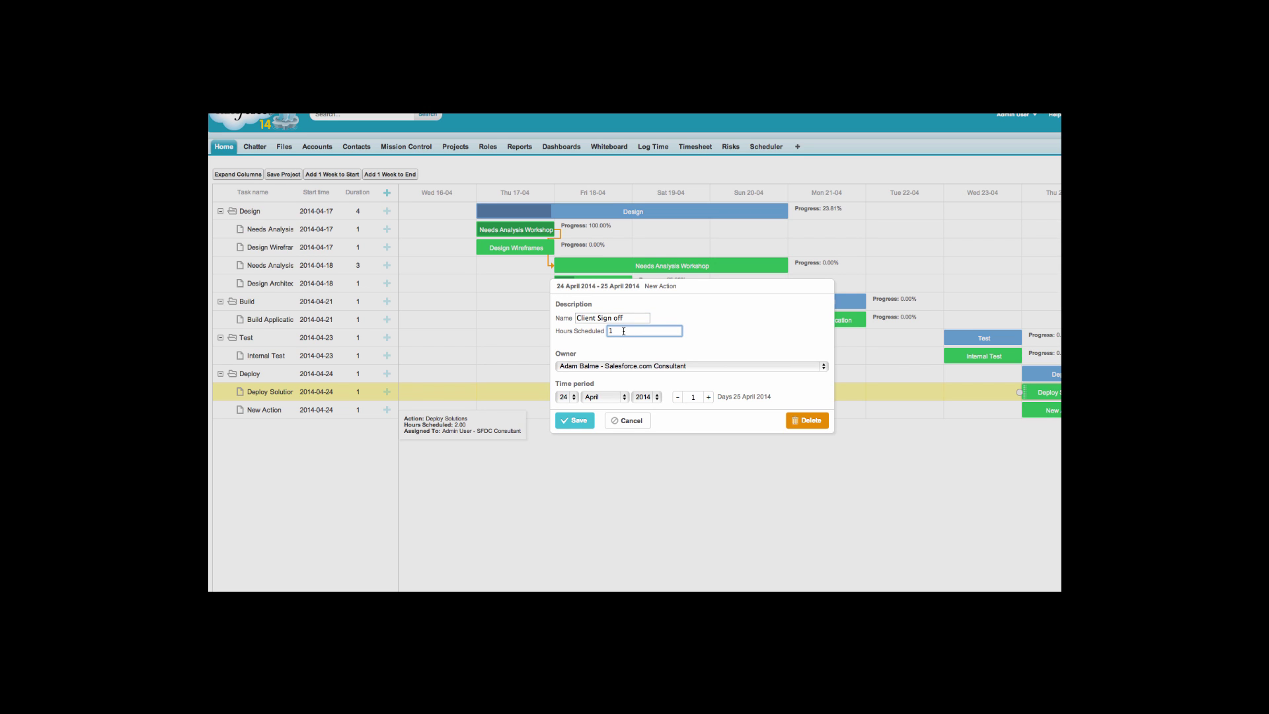
click(641, 366)
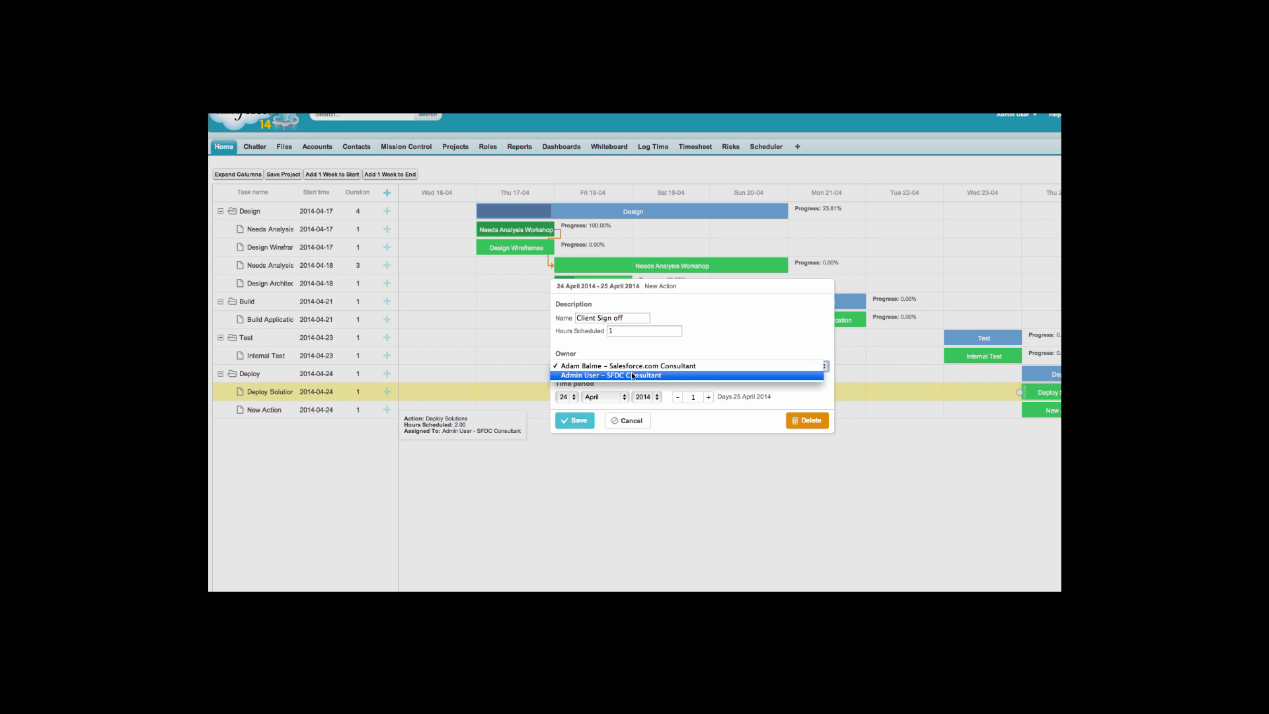
click(633, 375)
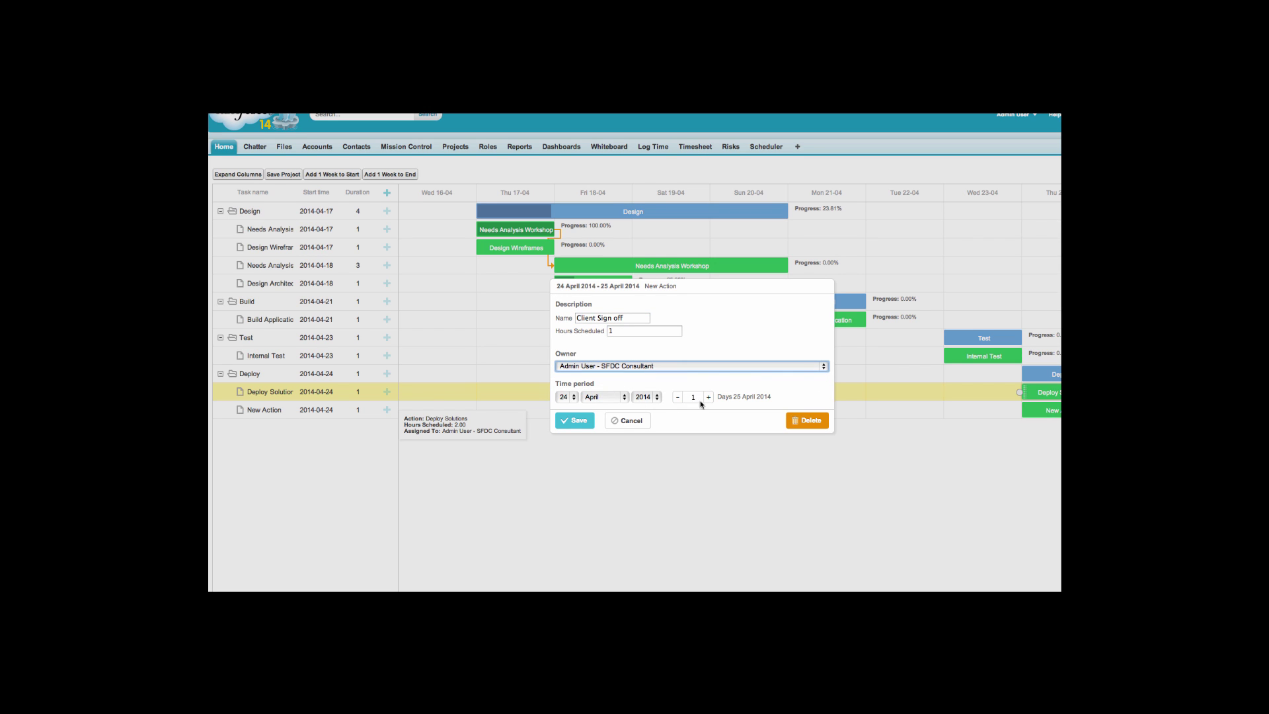
click(569, 421)
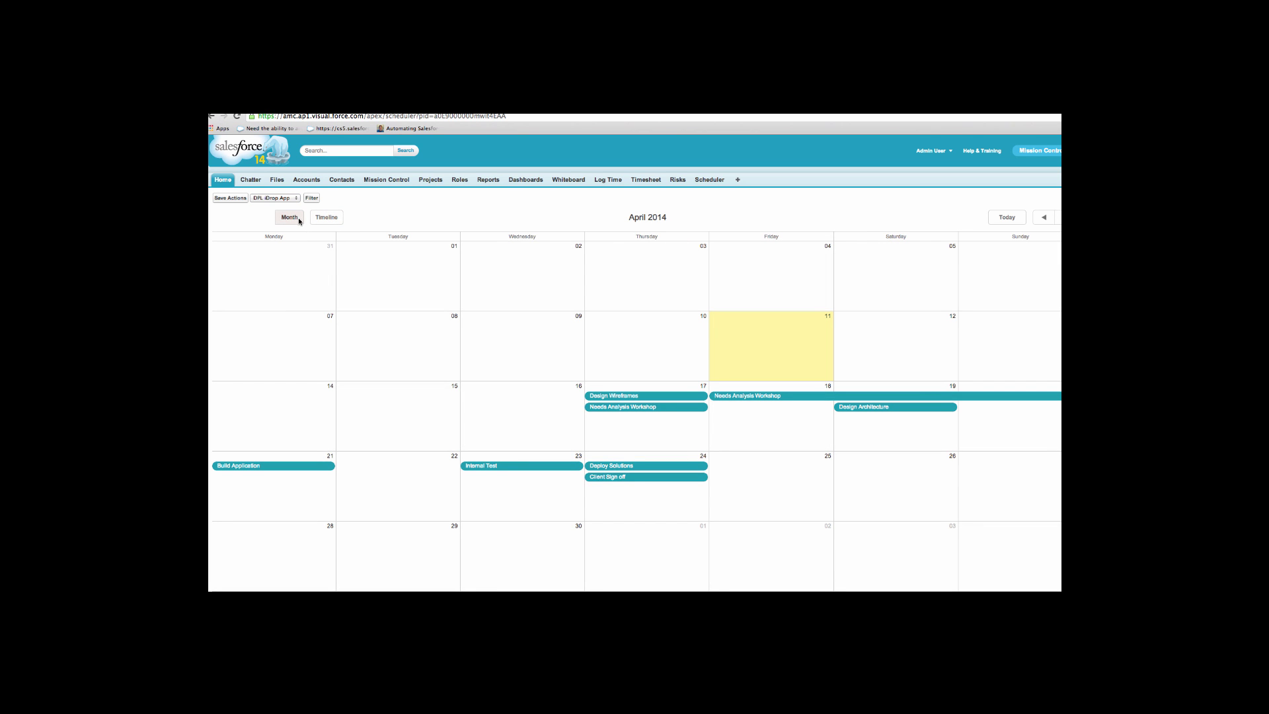
Page the scheduler calendar forward to May 2014 and back to April 2014
click(1057, 218)
click(1044, 218)
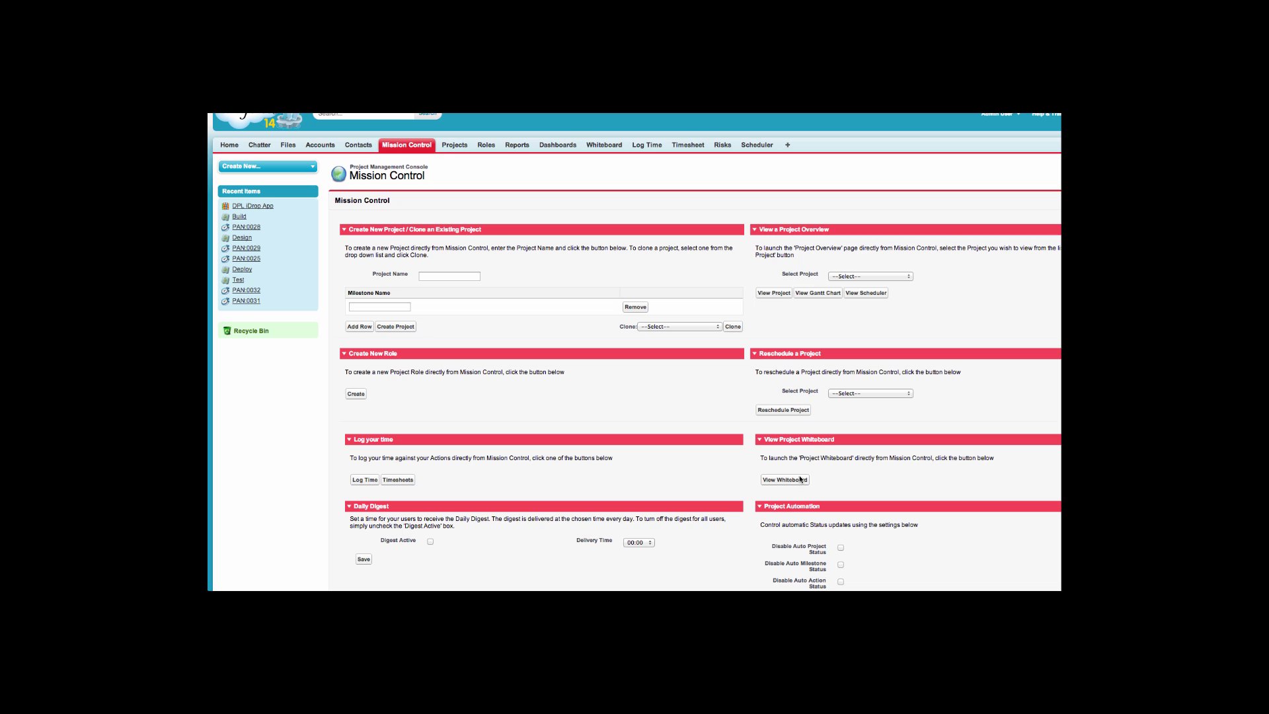
Open the project whiteboard from the View Project Whiteboard section
click(783, 481)
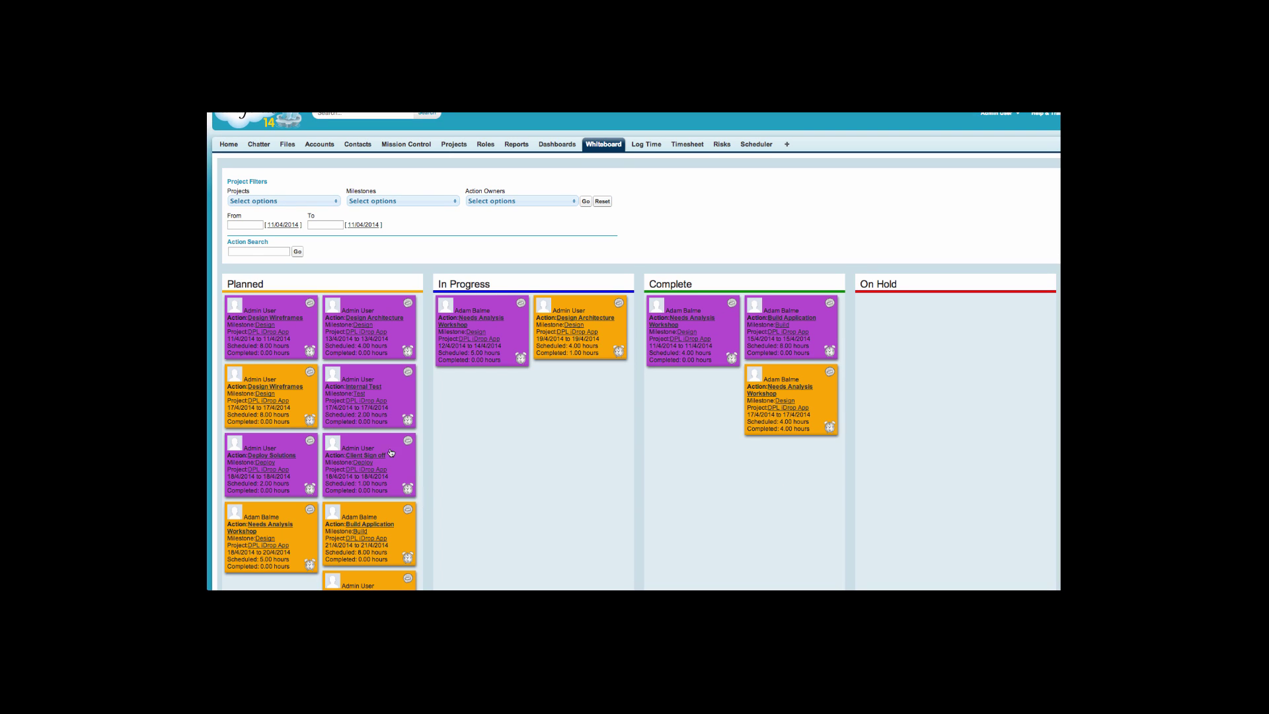
Move the Design Wireframes card from Planned through In Progress into Complete
drag(283, 309, 507, 389)
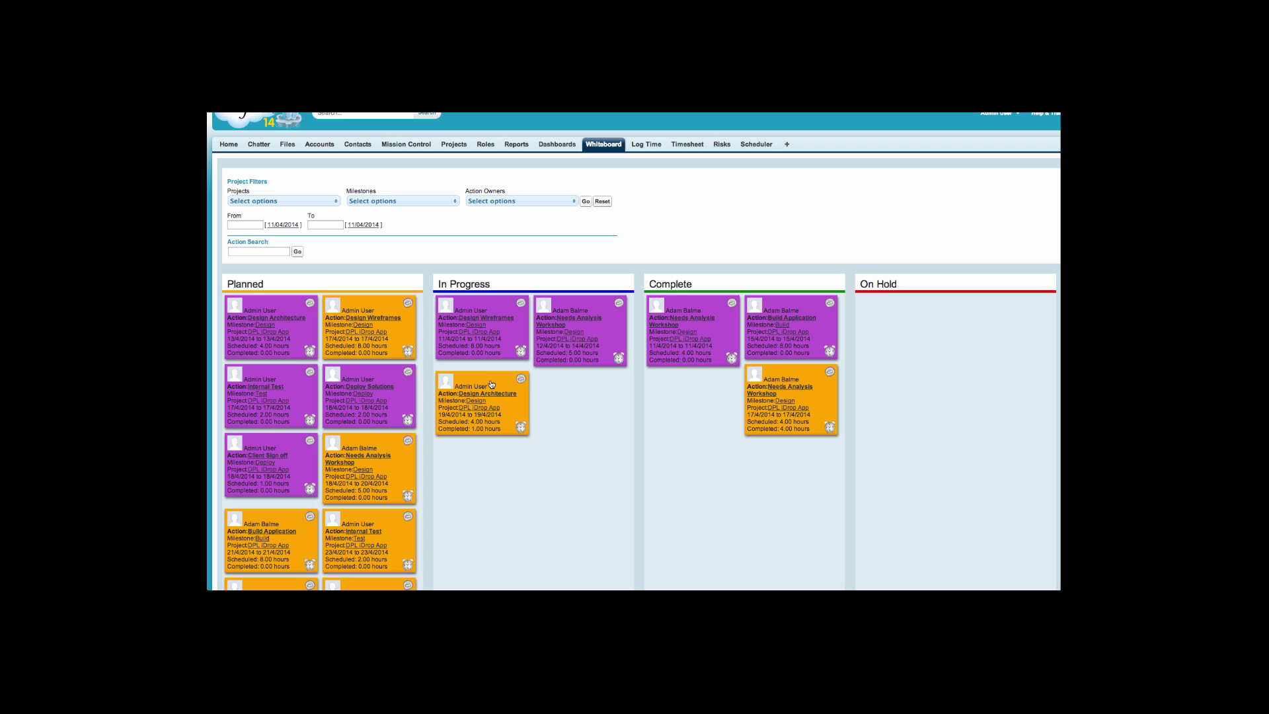
drag(483, 306, 686, 381)
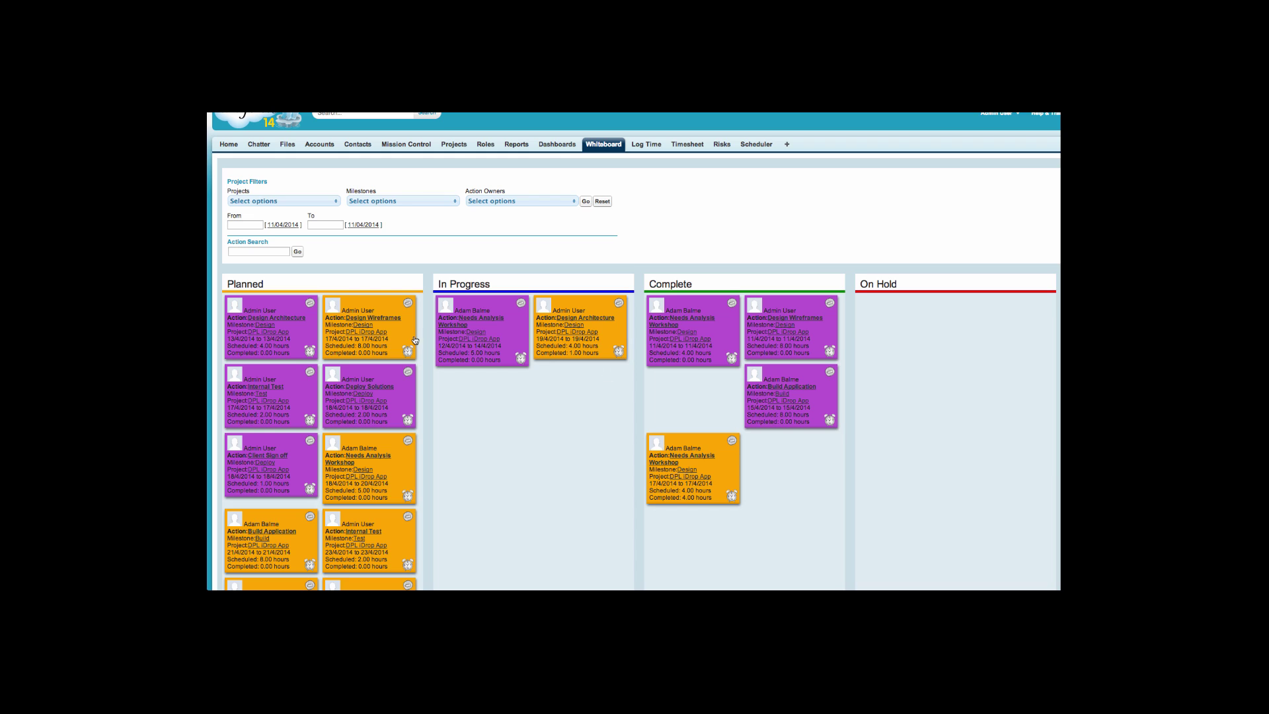
Filter the whiteboard to DPL iDrop App, the Design milestone, and the admin user's actions
click(320, 203)
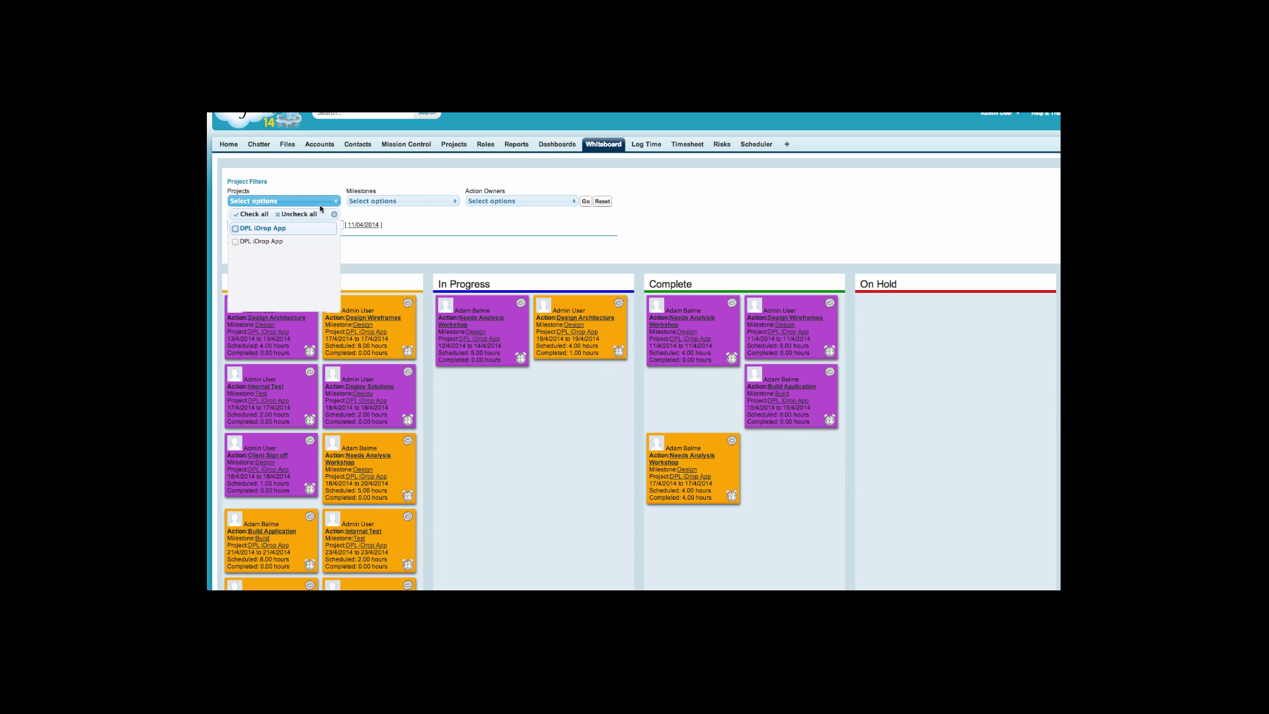
click(288, 231)
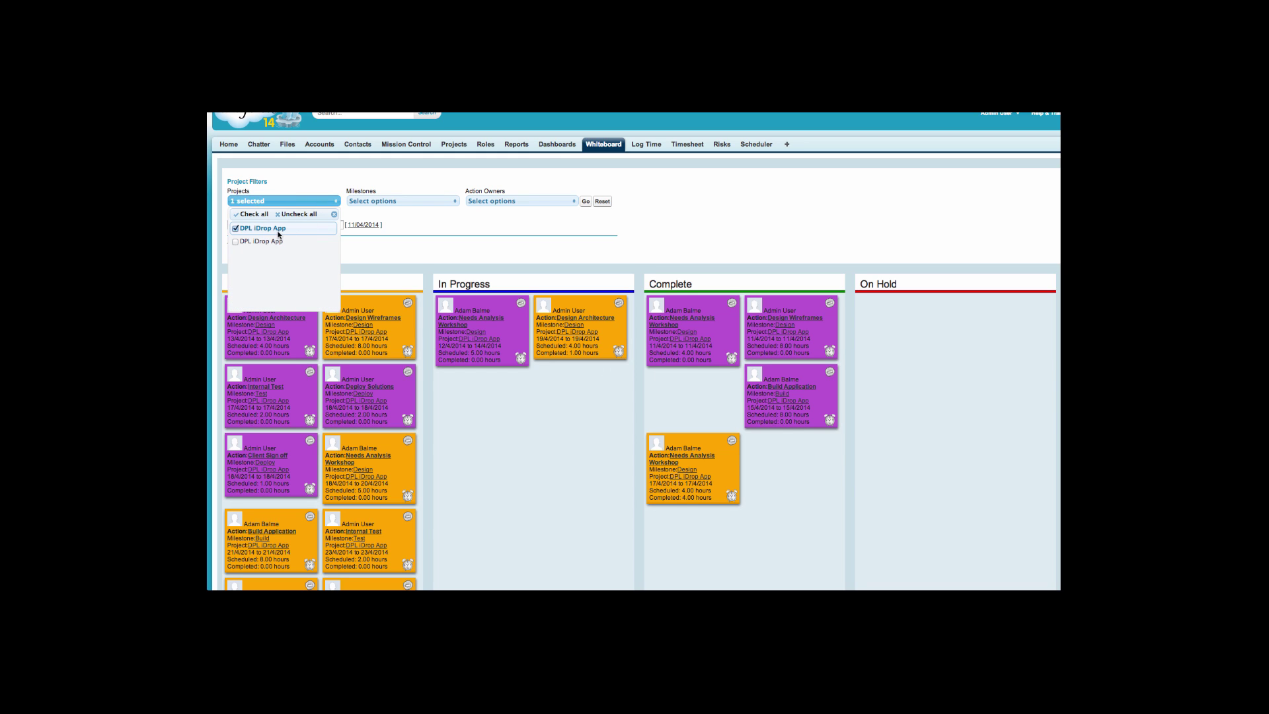
click(400, 201)
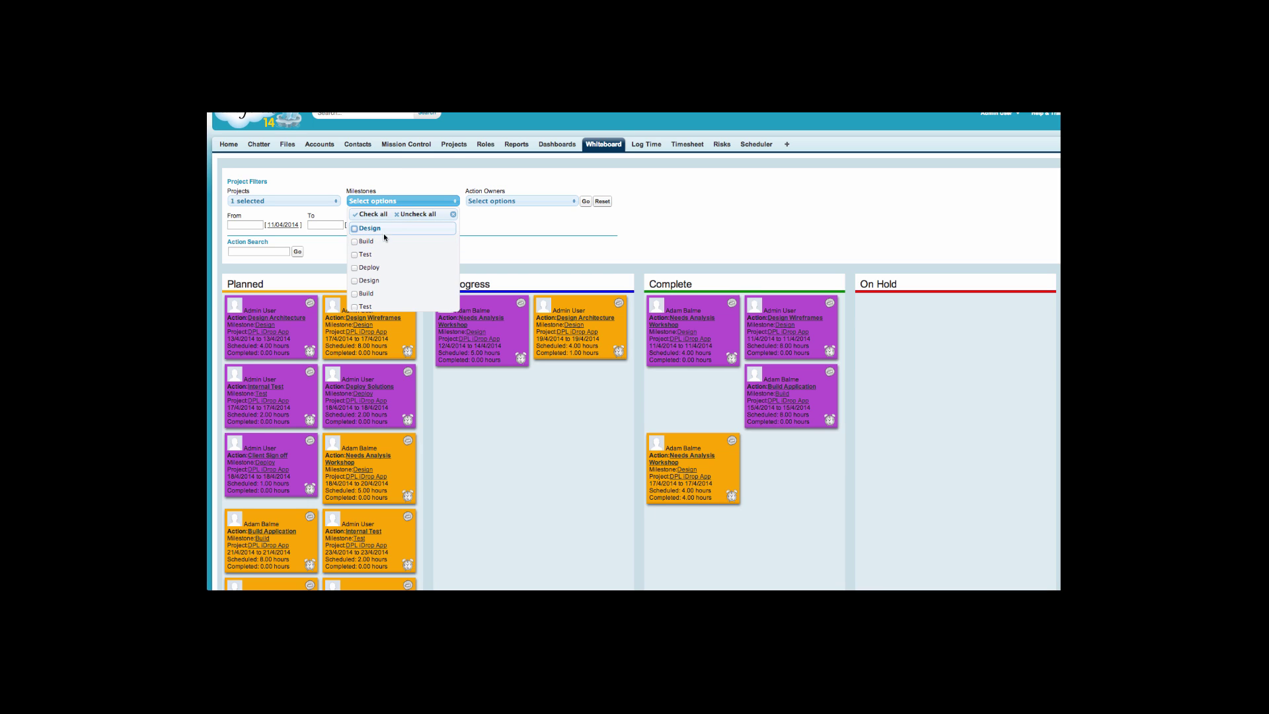
click(385, 229)
click(490, 201)
click(492, 228)
click(585, 202)
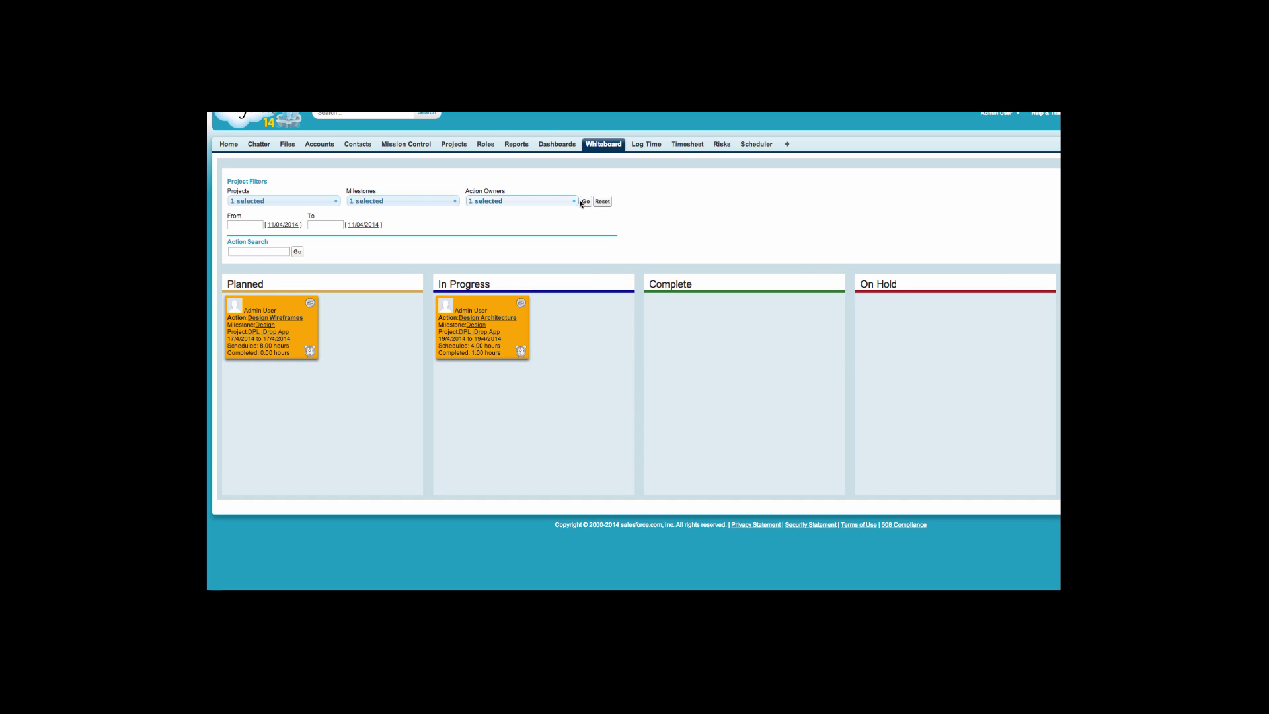
Drop the admin user from the action owner filter and reapply the filters
click(577, 201)
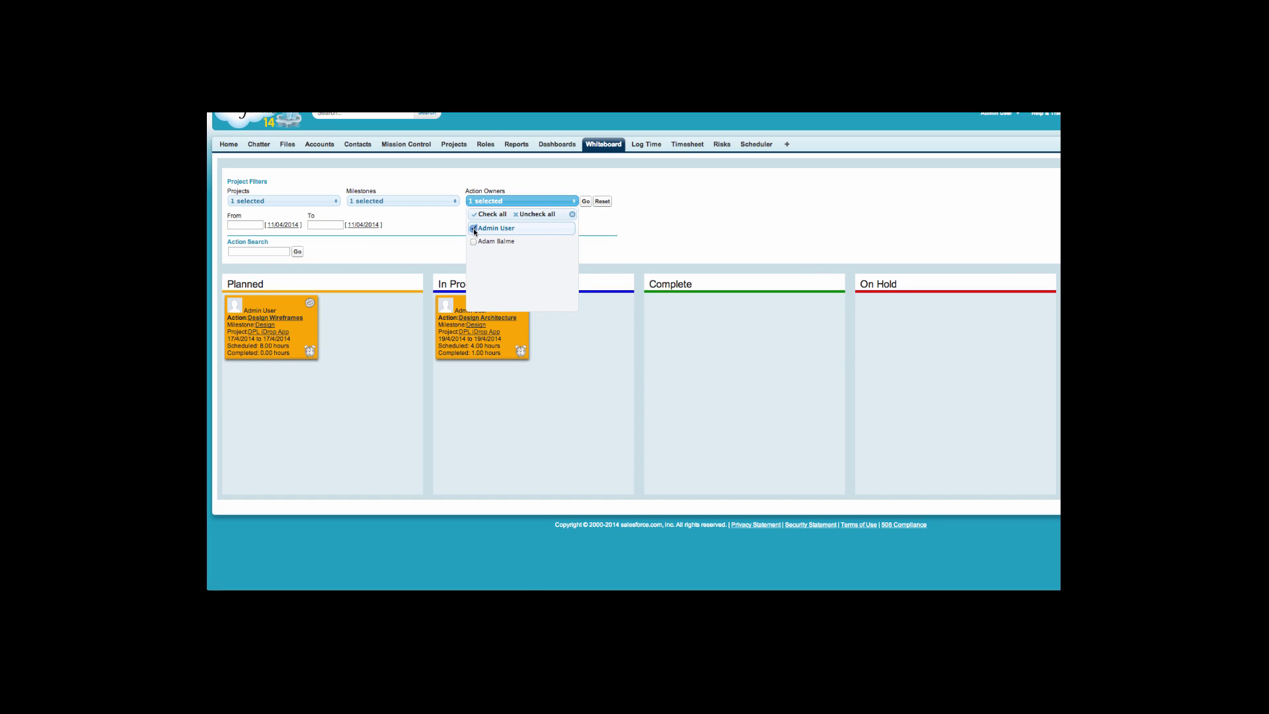
click(473, 229)
click(585, 202)
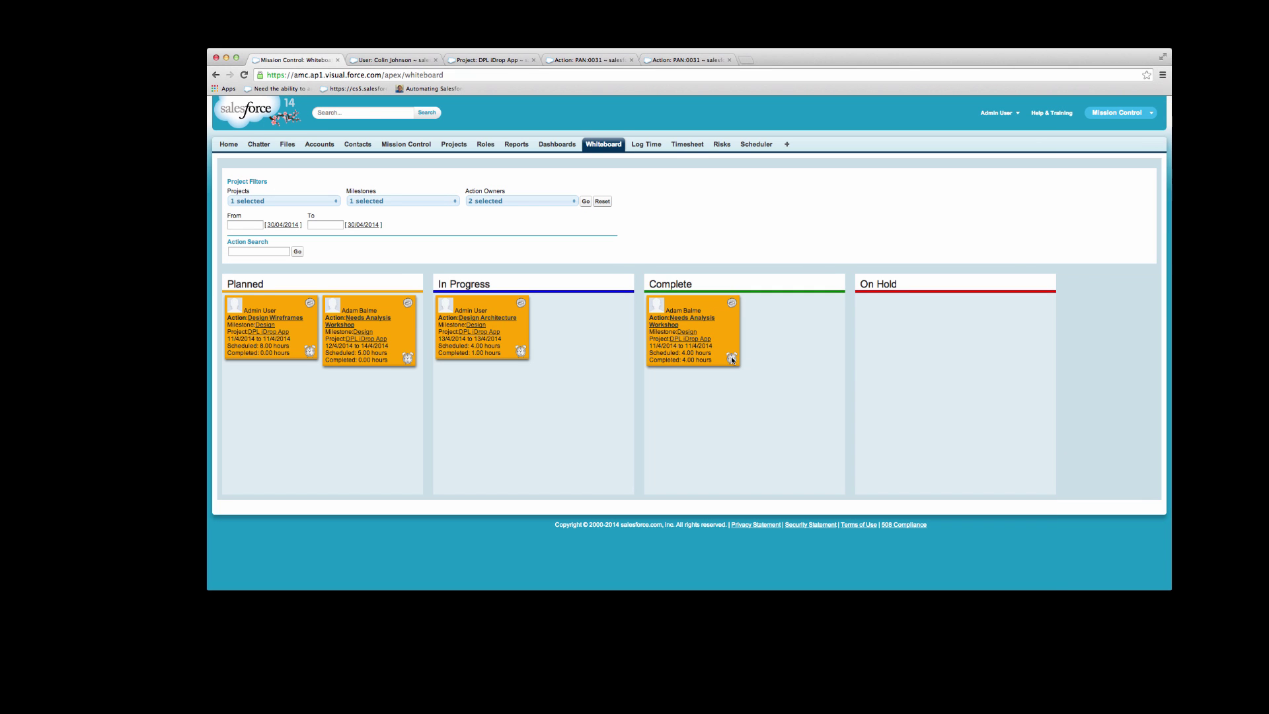
Log 1 hour with a work note against Design Architecture, then open the DPL iDrop App project
click(521, 352)
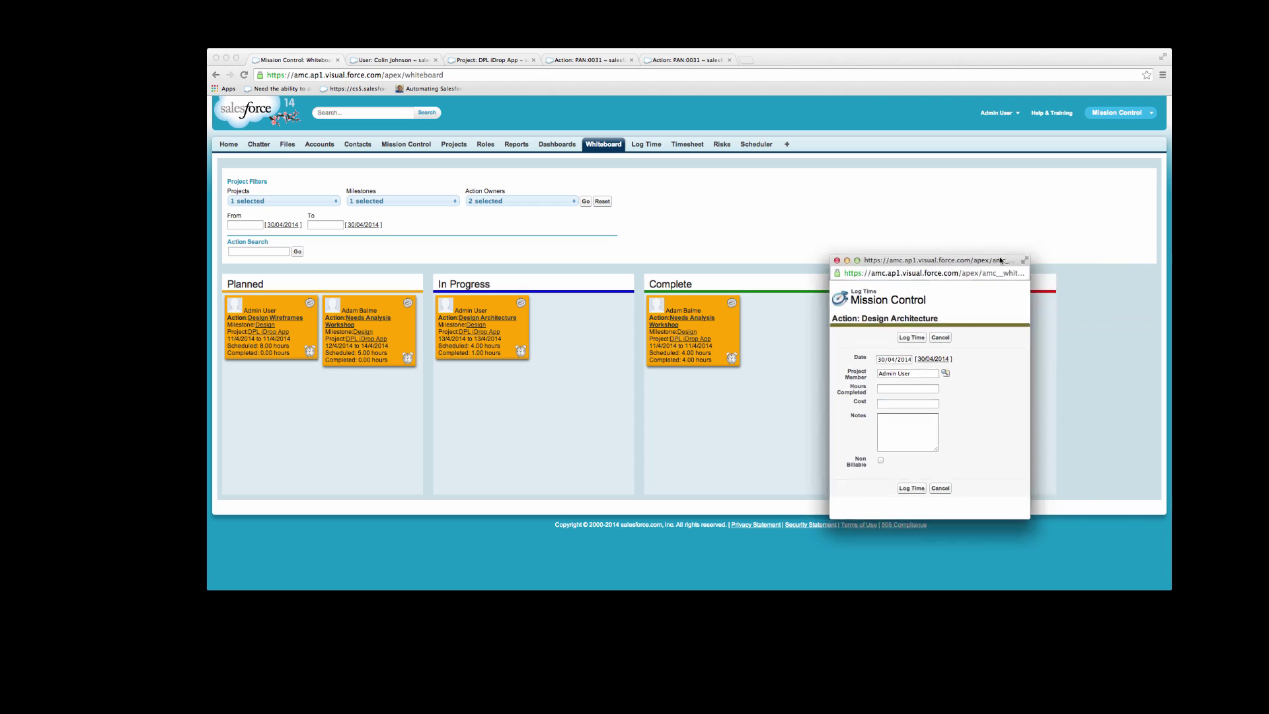
click(872, 385)
key(Tab)
click(866, 429)
text(An hours worth of wor)
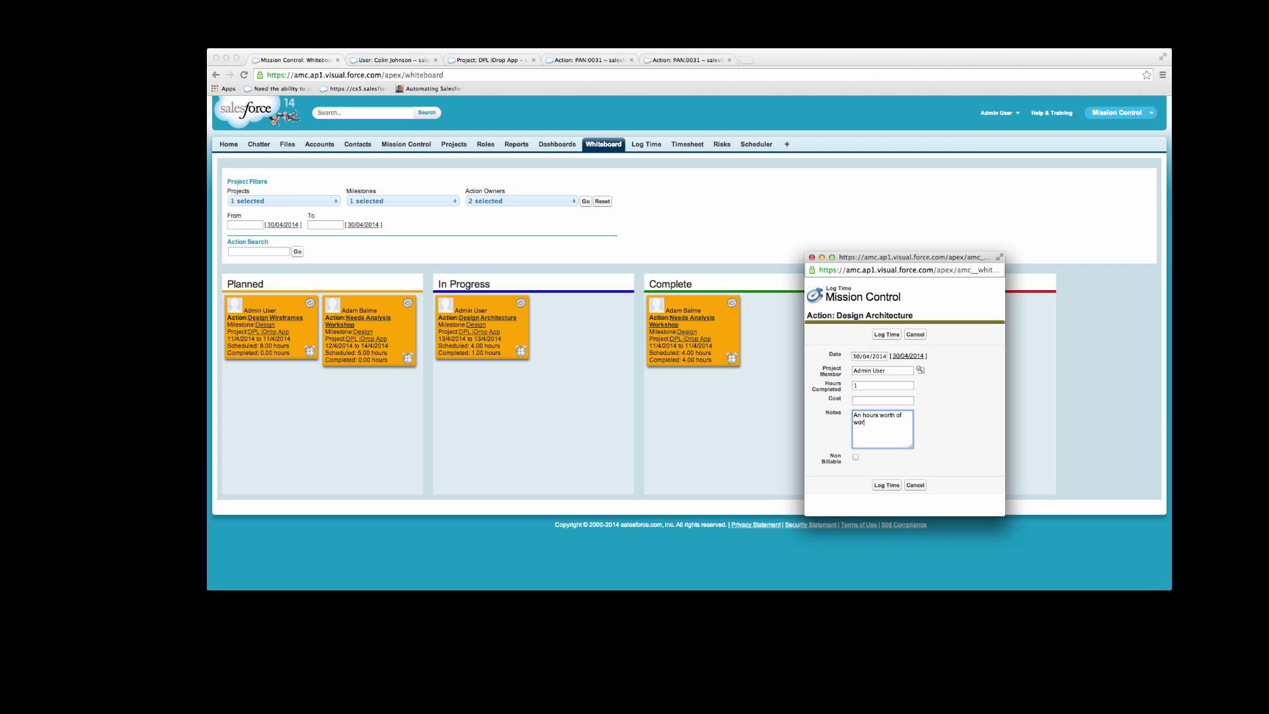
click(886, 486)
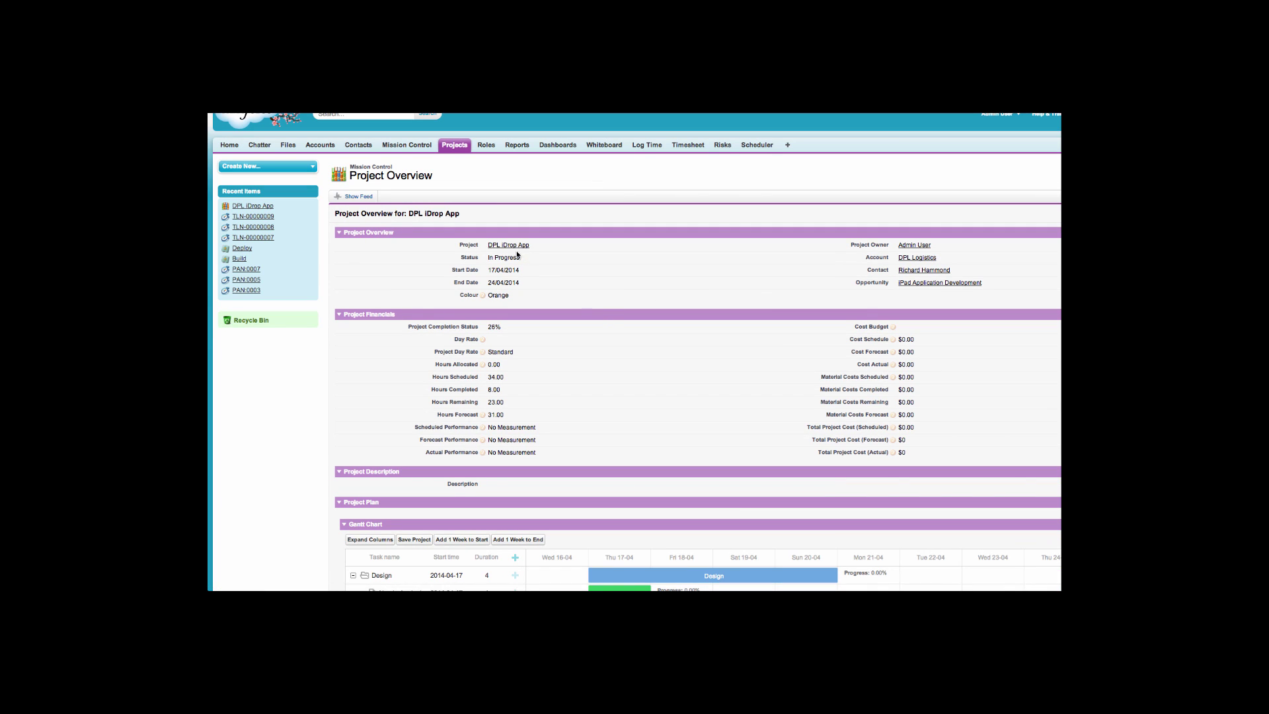
click(510, 246)
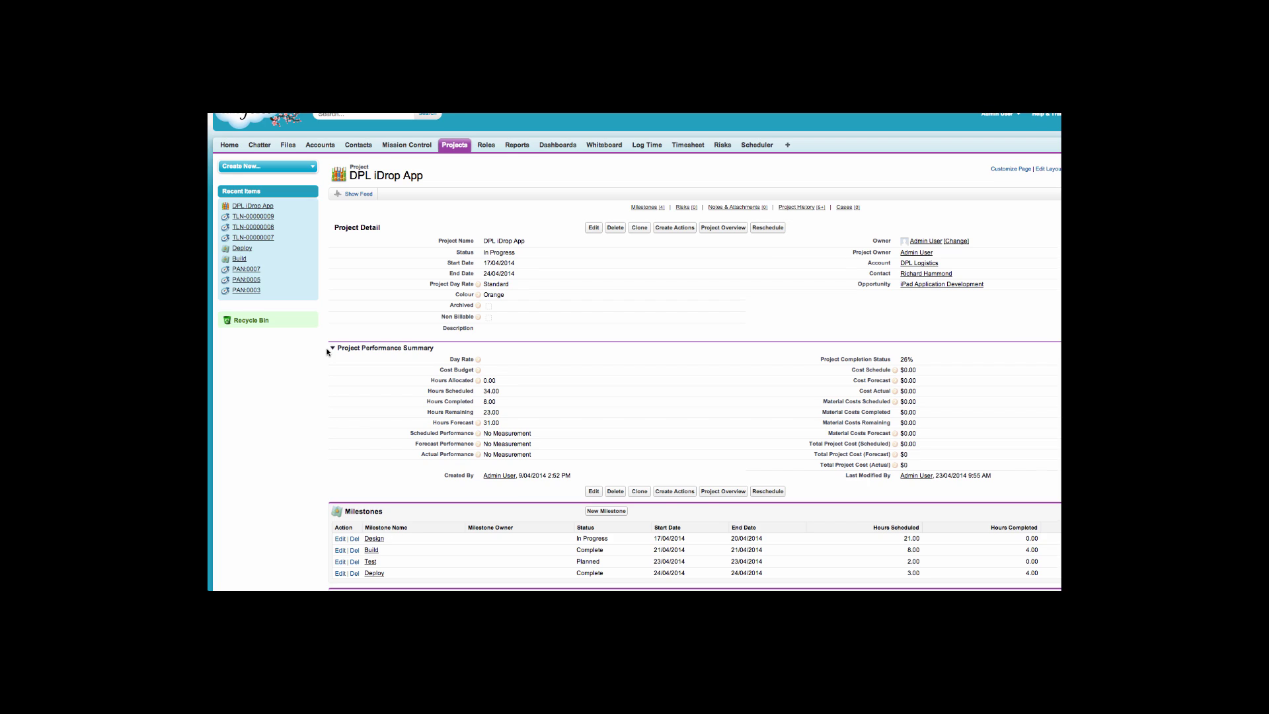
scroll(327, 352, down, 4)
Name the risk 'budget', identified 23/04/2014, with notes about the client's cost concerns
click(604, 326)
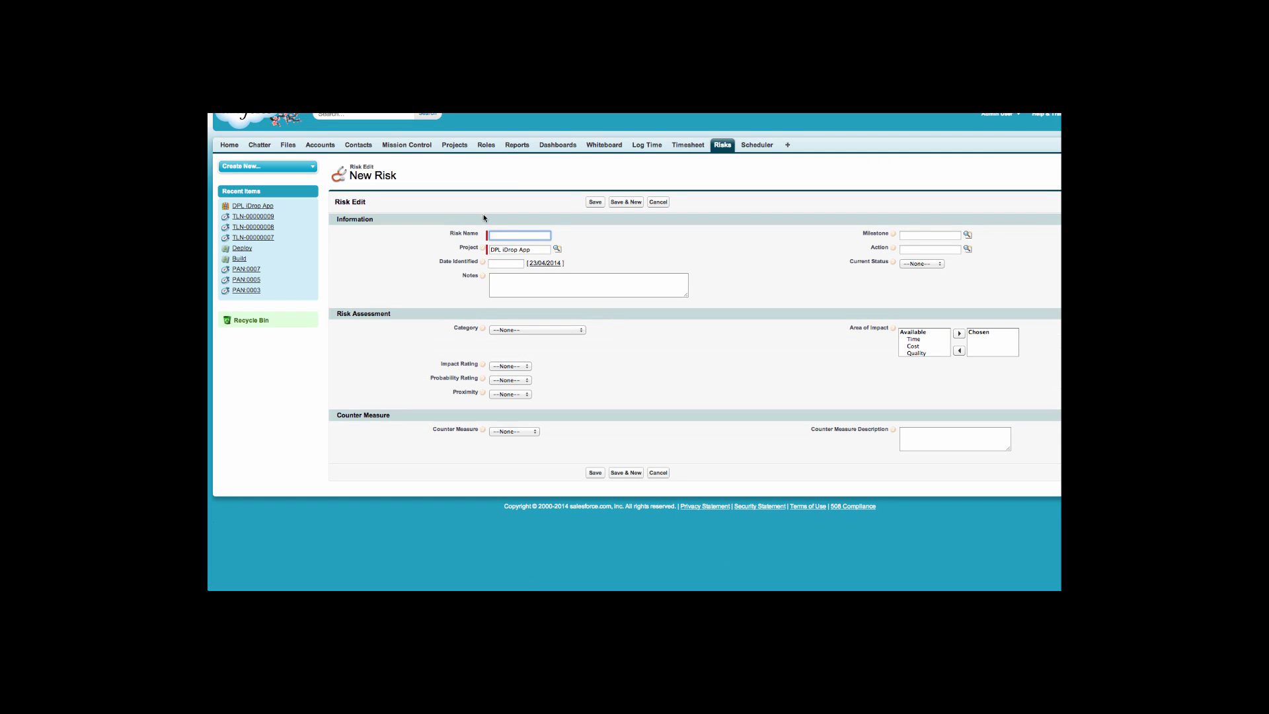
text(budget)
click(505, 263)
click(534, 319)
click(529, 283)
text(client has con)
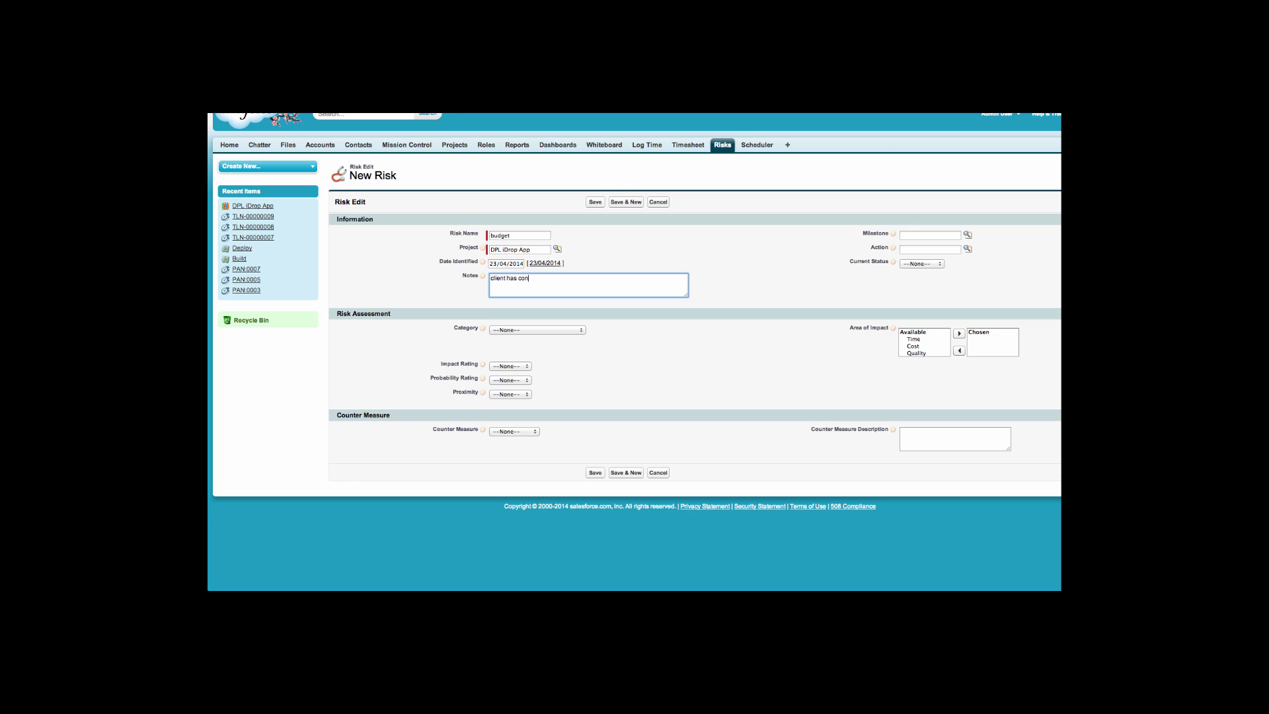
text(cerns over cost of the)
key(Tab)
key(Tab)
key(Tab)
key(Tab)
Set current status Increasing, category Economic / Financial, and Cost as the impact area
click(928, 262)
click(919, 287)
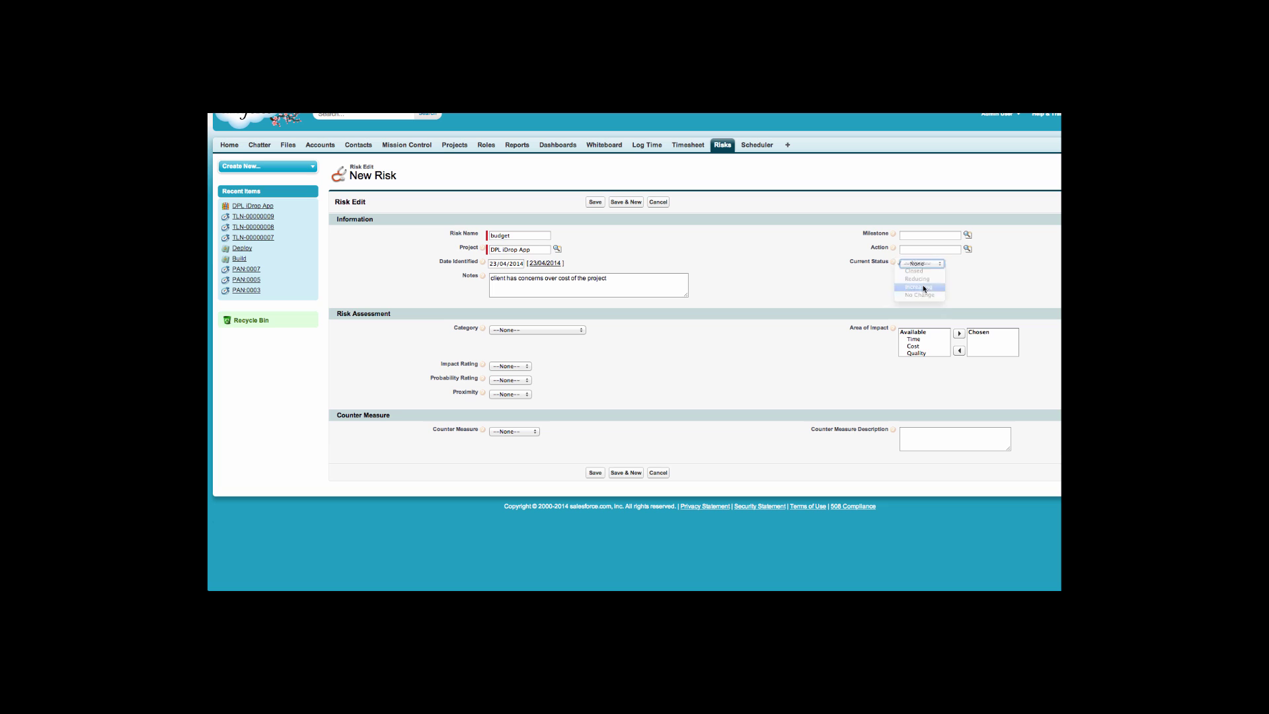
click(510, 329)
click(522, 346)
click(913, 346)
click(959, 333)
Rate impact, probability and proximity Medium; add a Prevention counter measure about scaling back the project
click(509, 365)
click(510, 380)
click(510, 380)
click(506, 396)
click(507, 396)
click(507, 411)
click(512, 432)
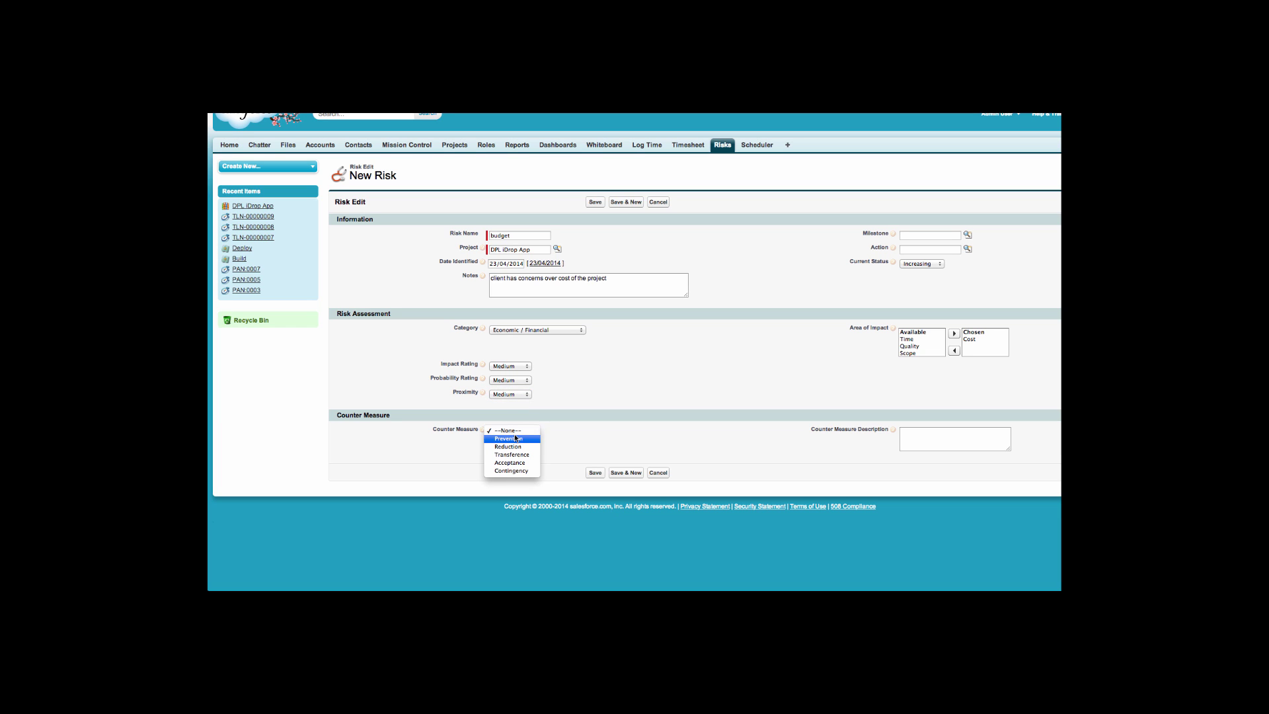
click(517, 440)
click(919, 437)
text(we will scale back the project in order to)
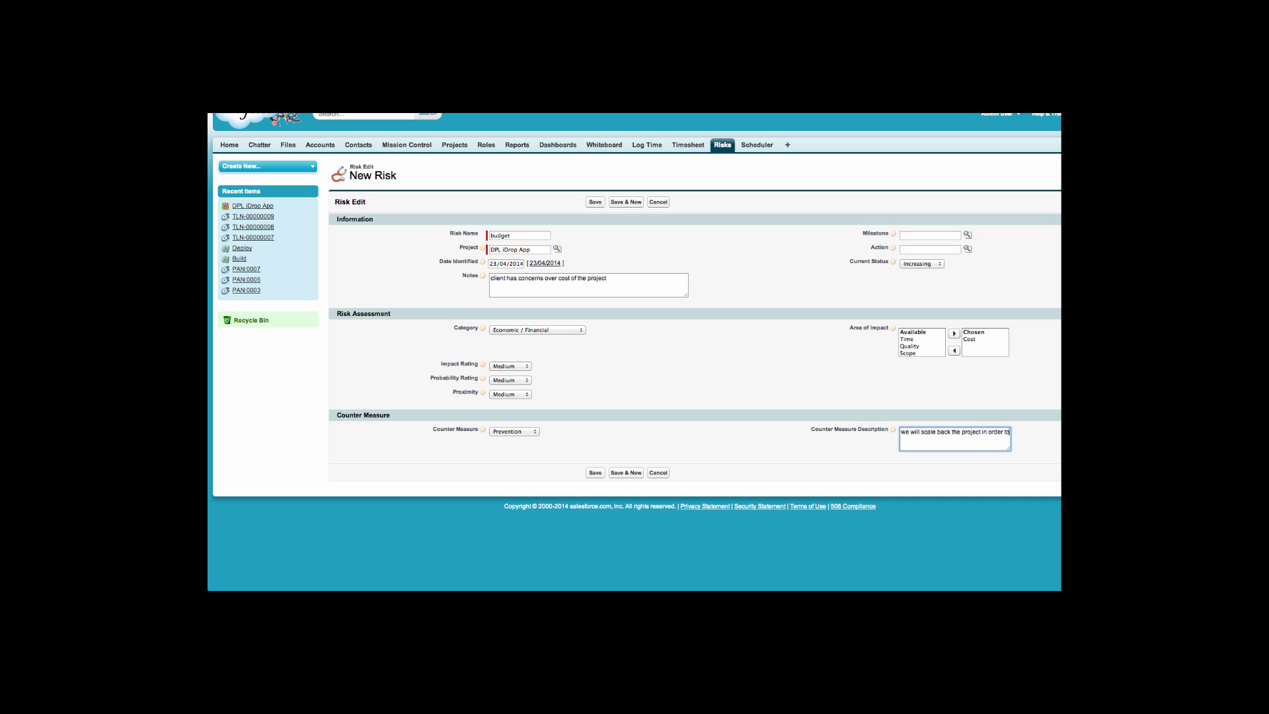
text( provide a more competitive)
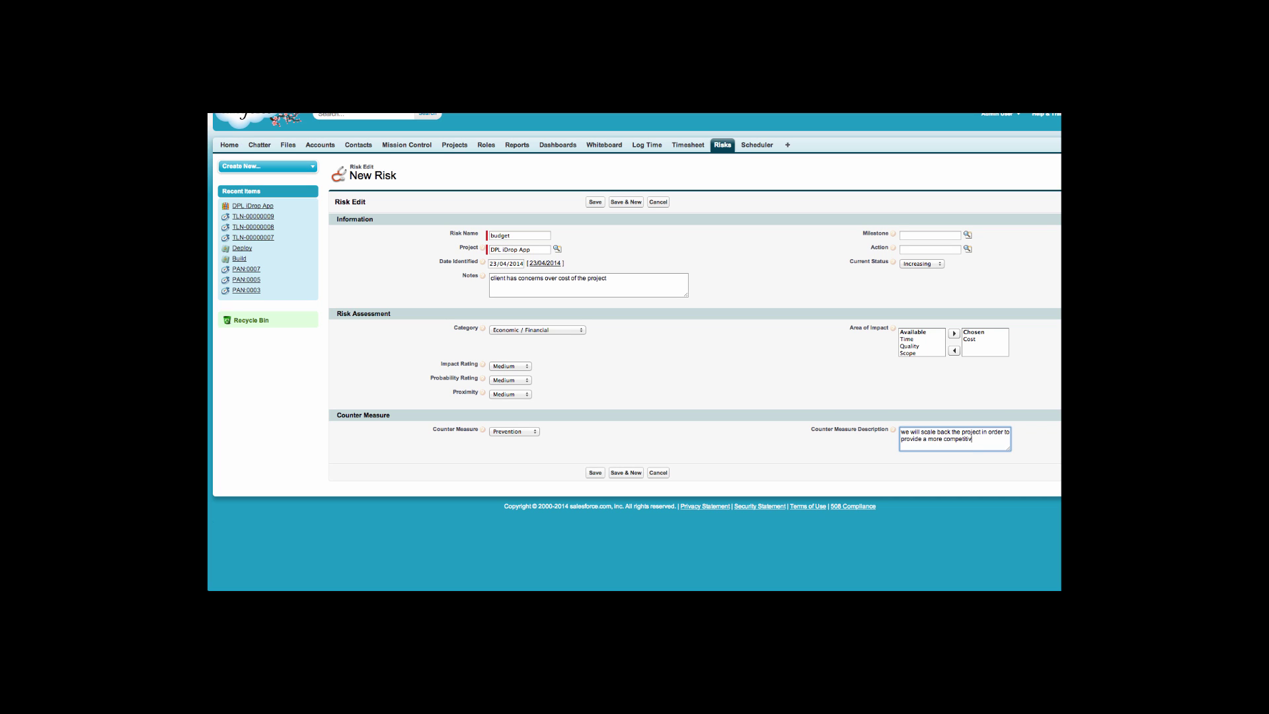